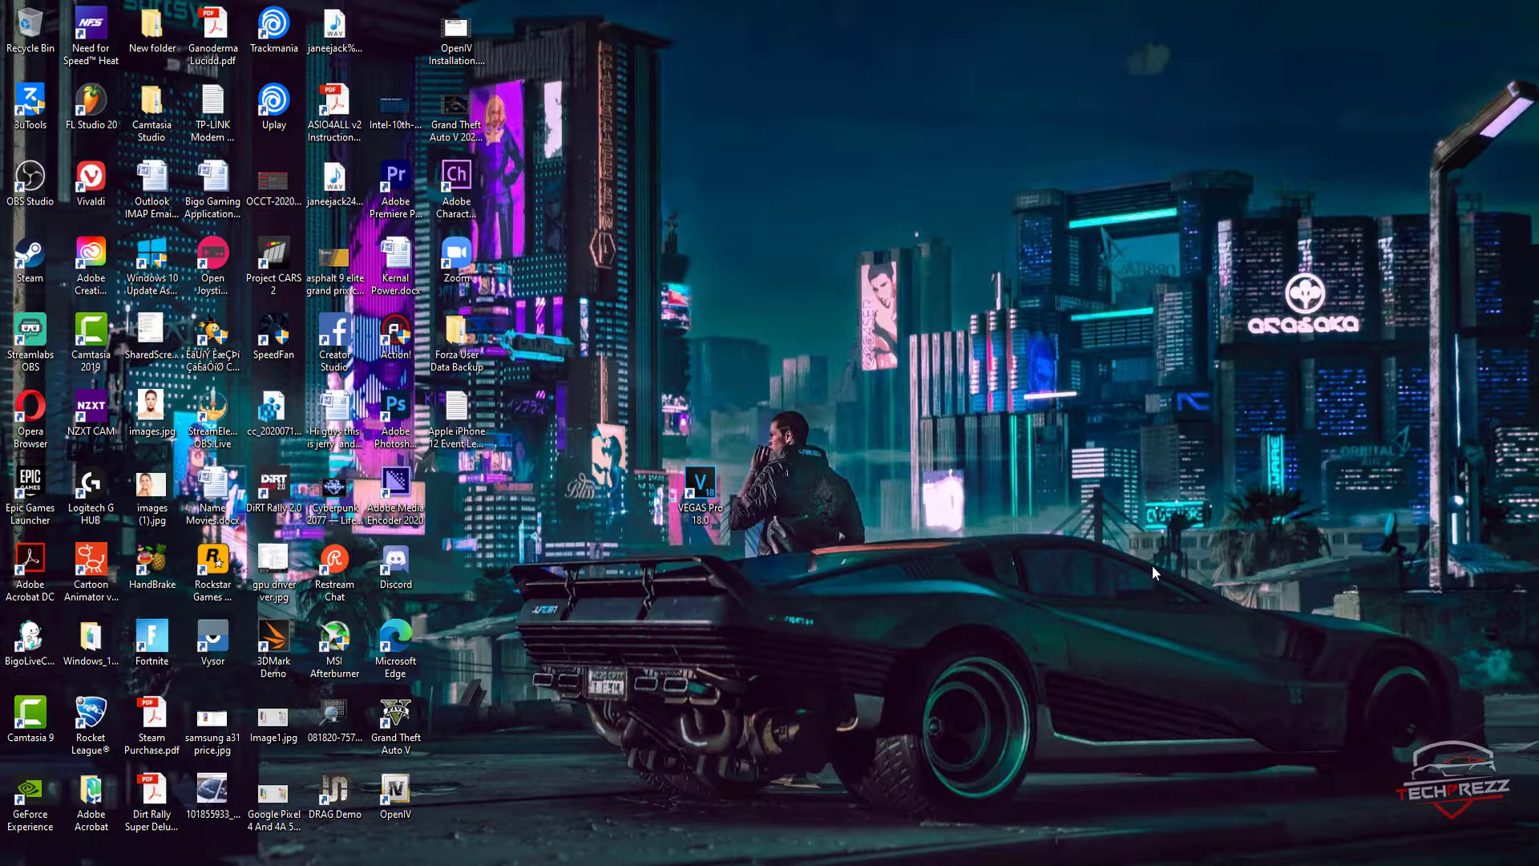
Step: Check in Task Manager's CPU performance details whether virtualization is enabled, and close Task Manager
key(ctrl+shift+Escape)
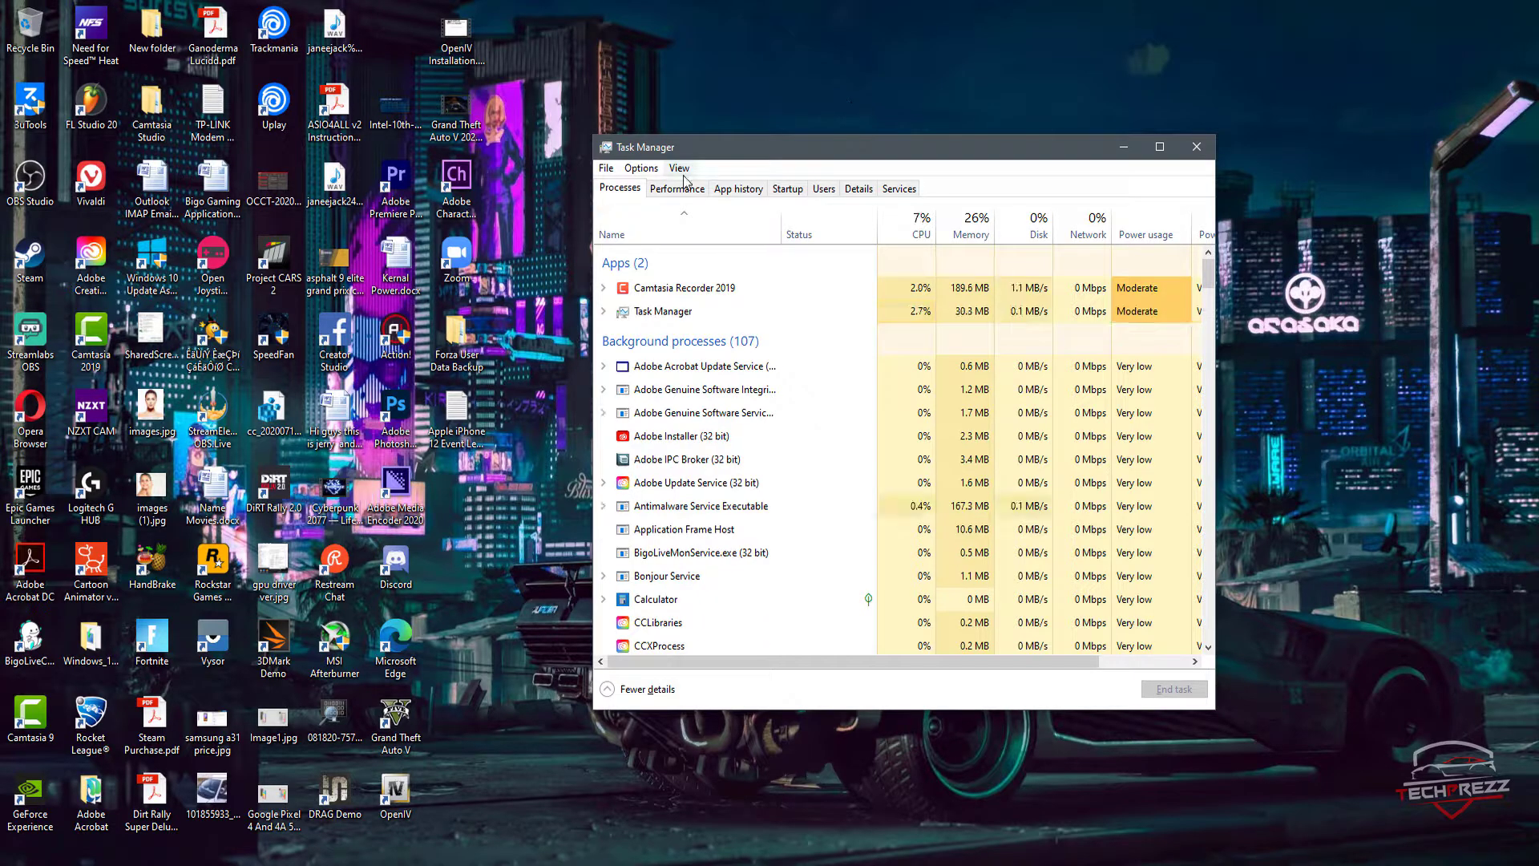
click(678, 188)
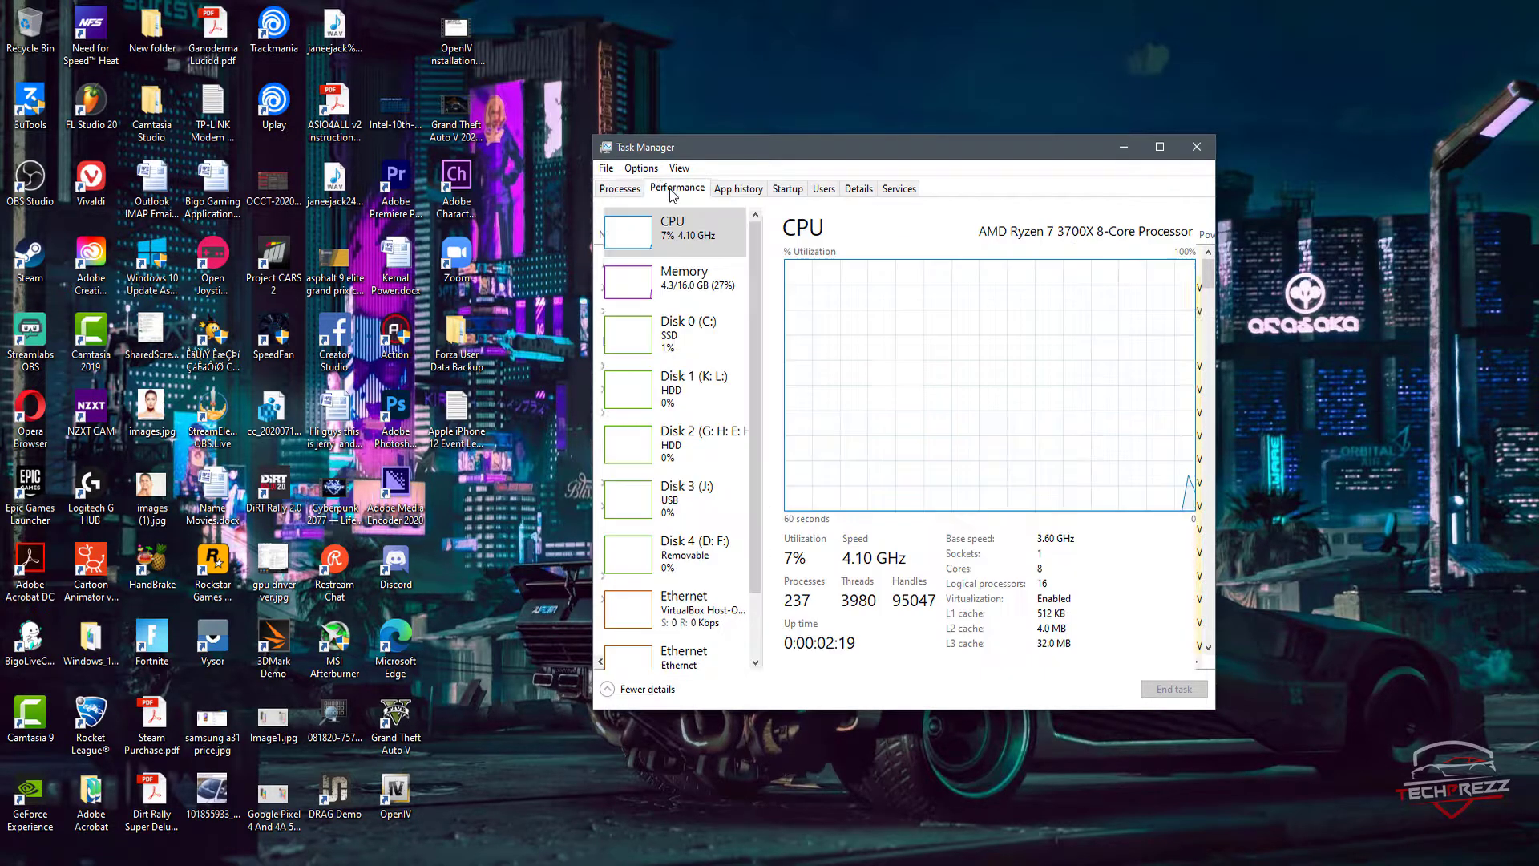
click(703, 295)
click(702, 245)
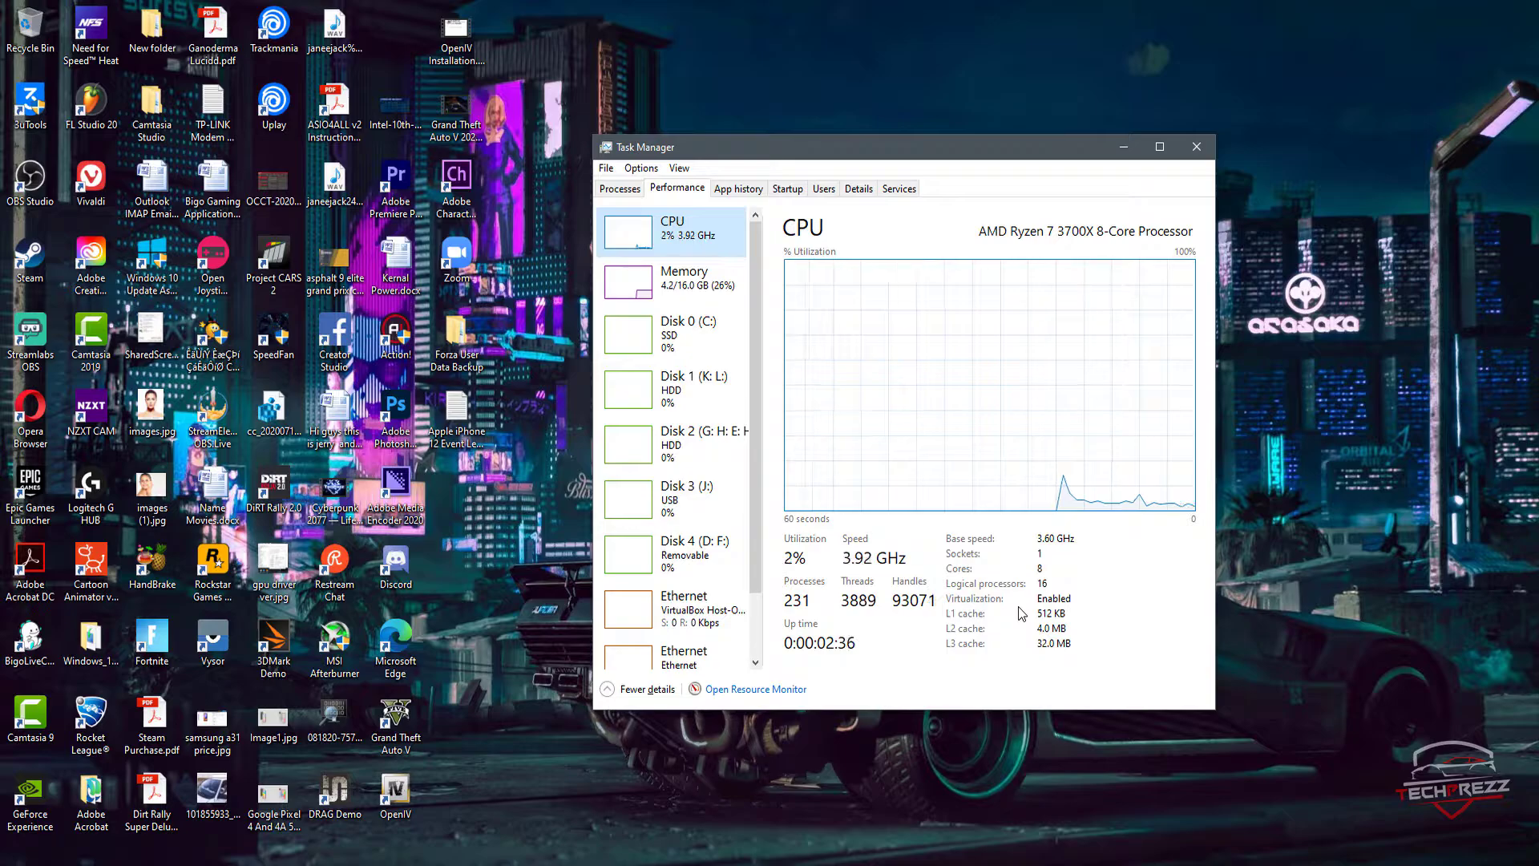
click(1201, 155)
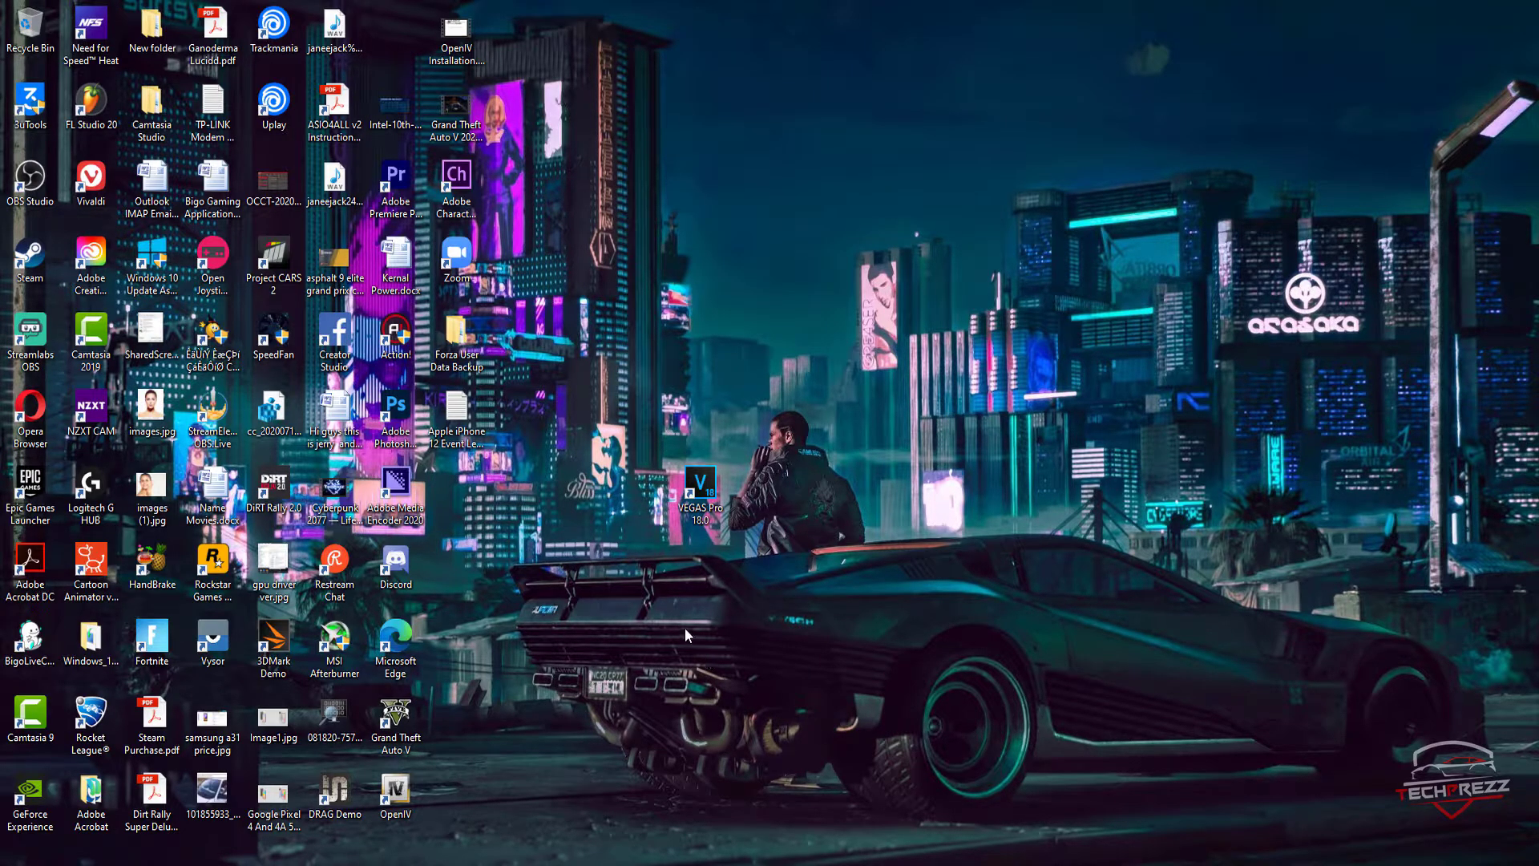
key(super)
key(super)
key(super)
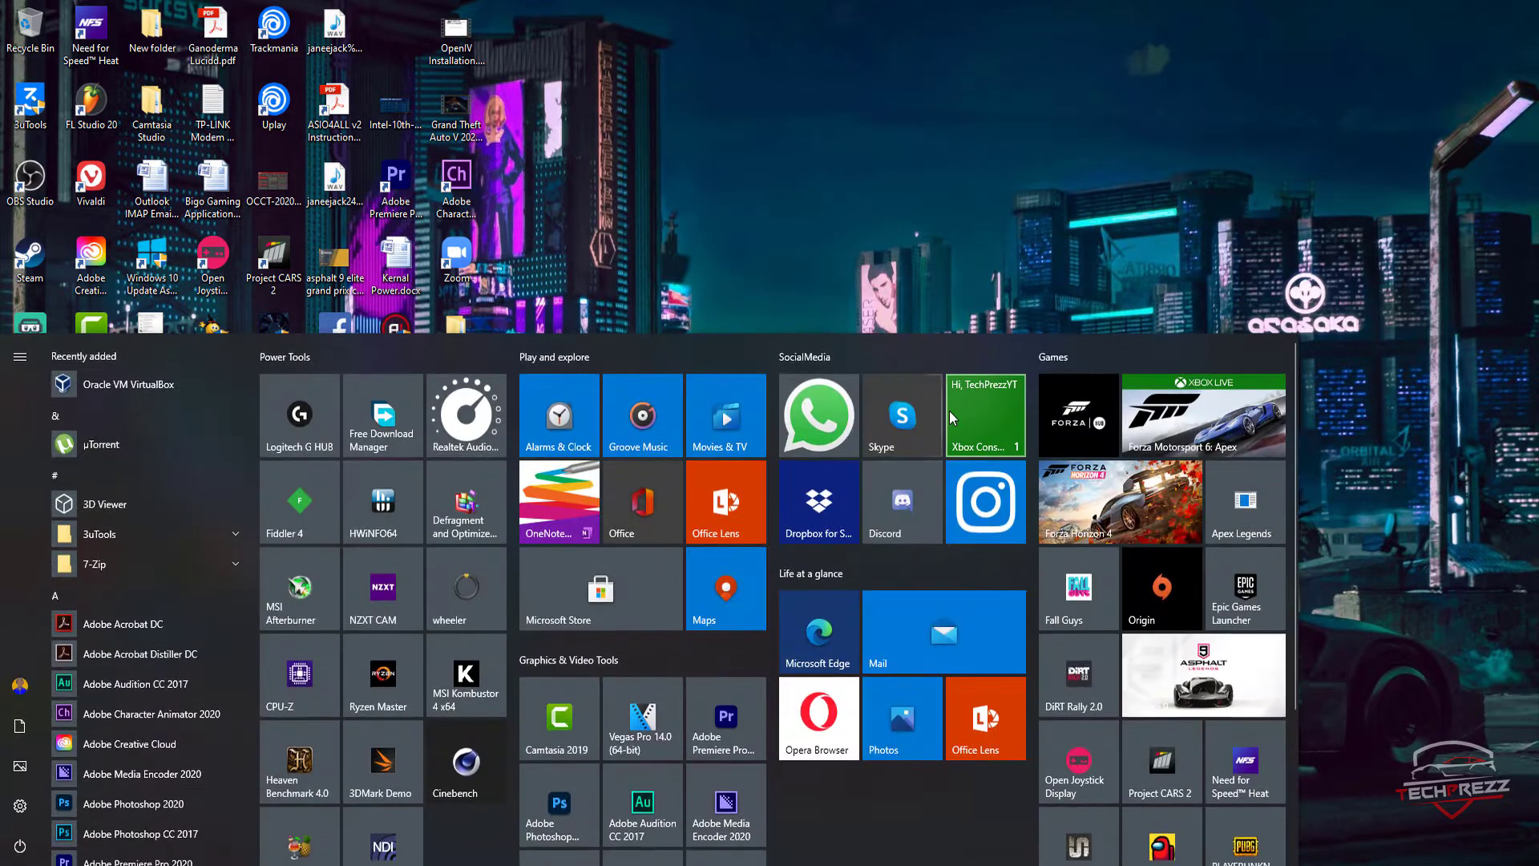
click(765, 261)
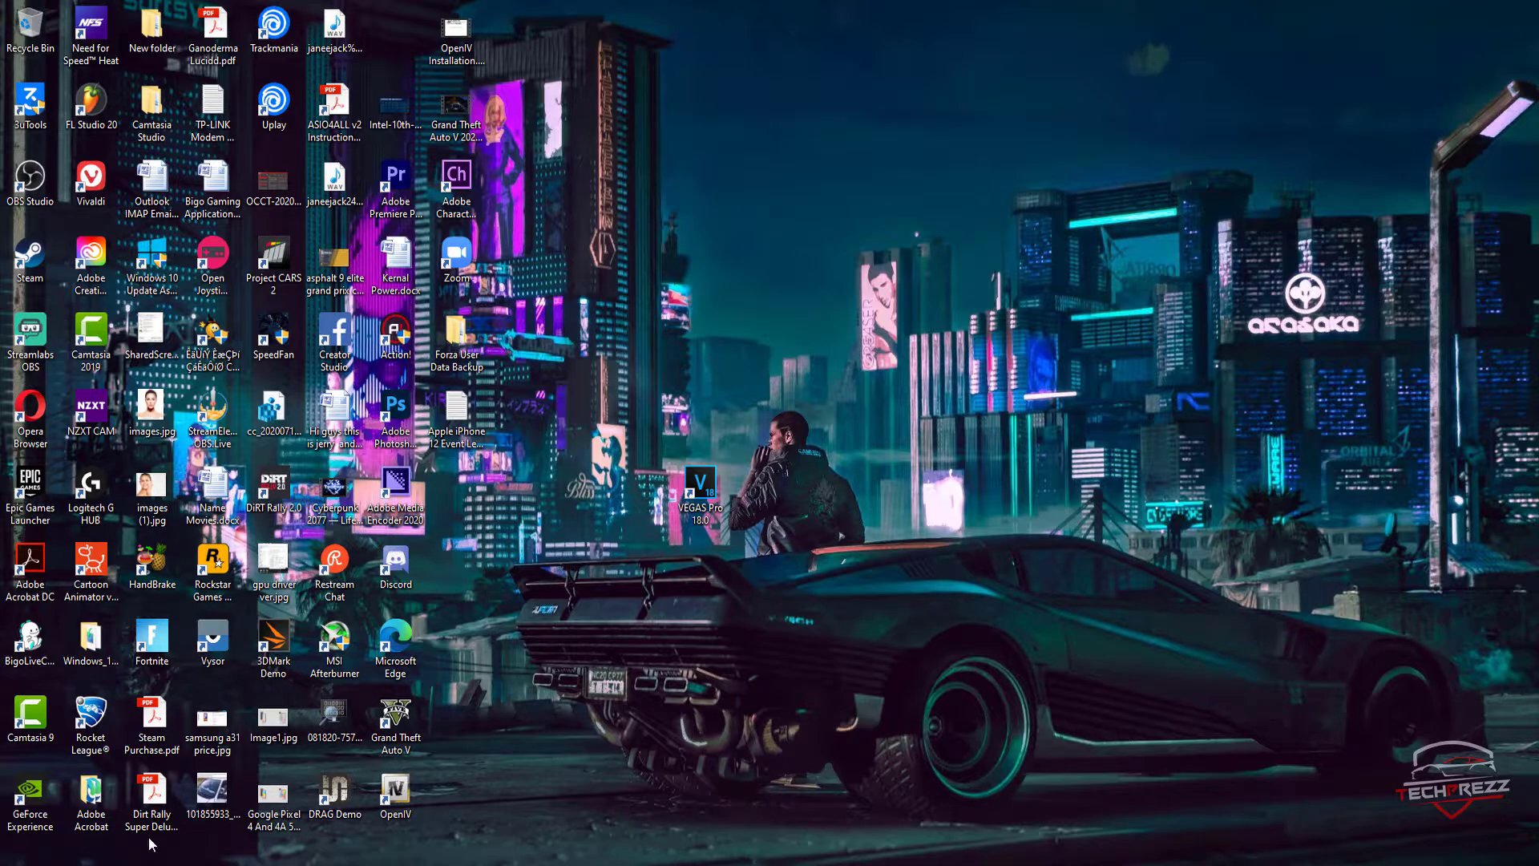
Step: Open Oracle VM VirtualBox and start creating a new virtual machine
key(super)
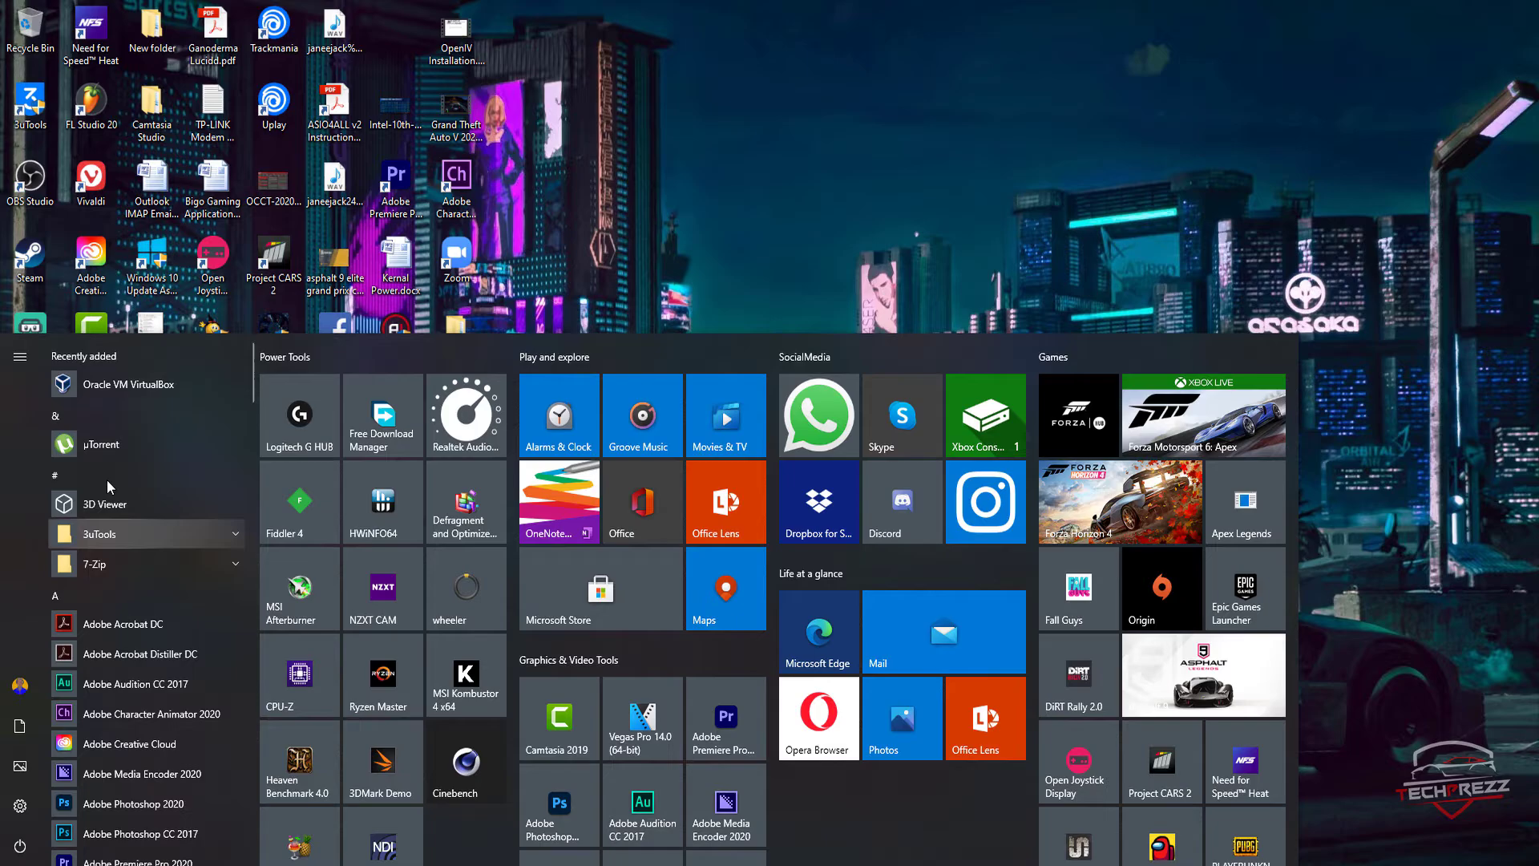
click(146, 396)
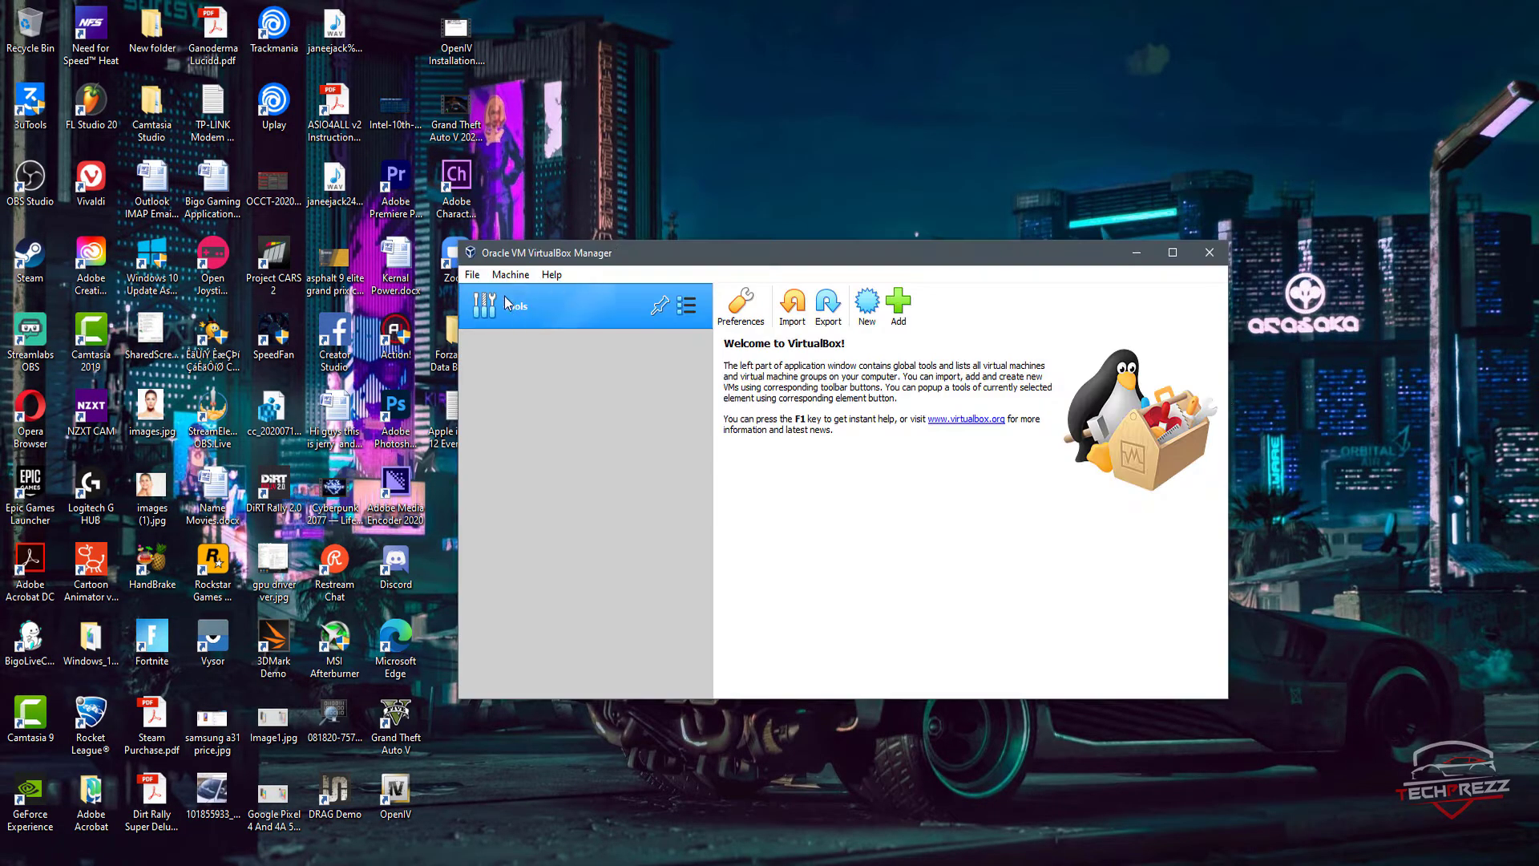
click(480, 275)
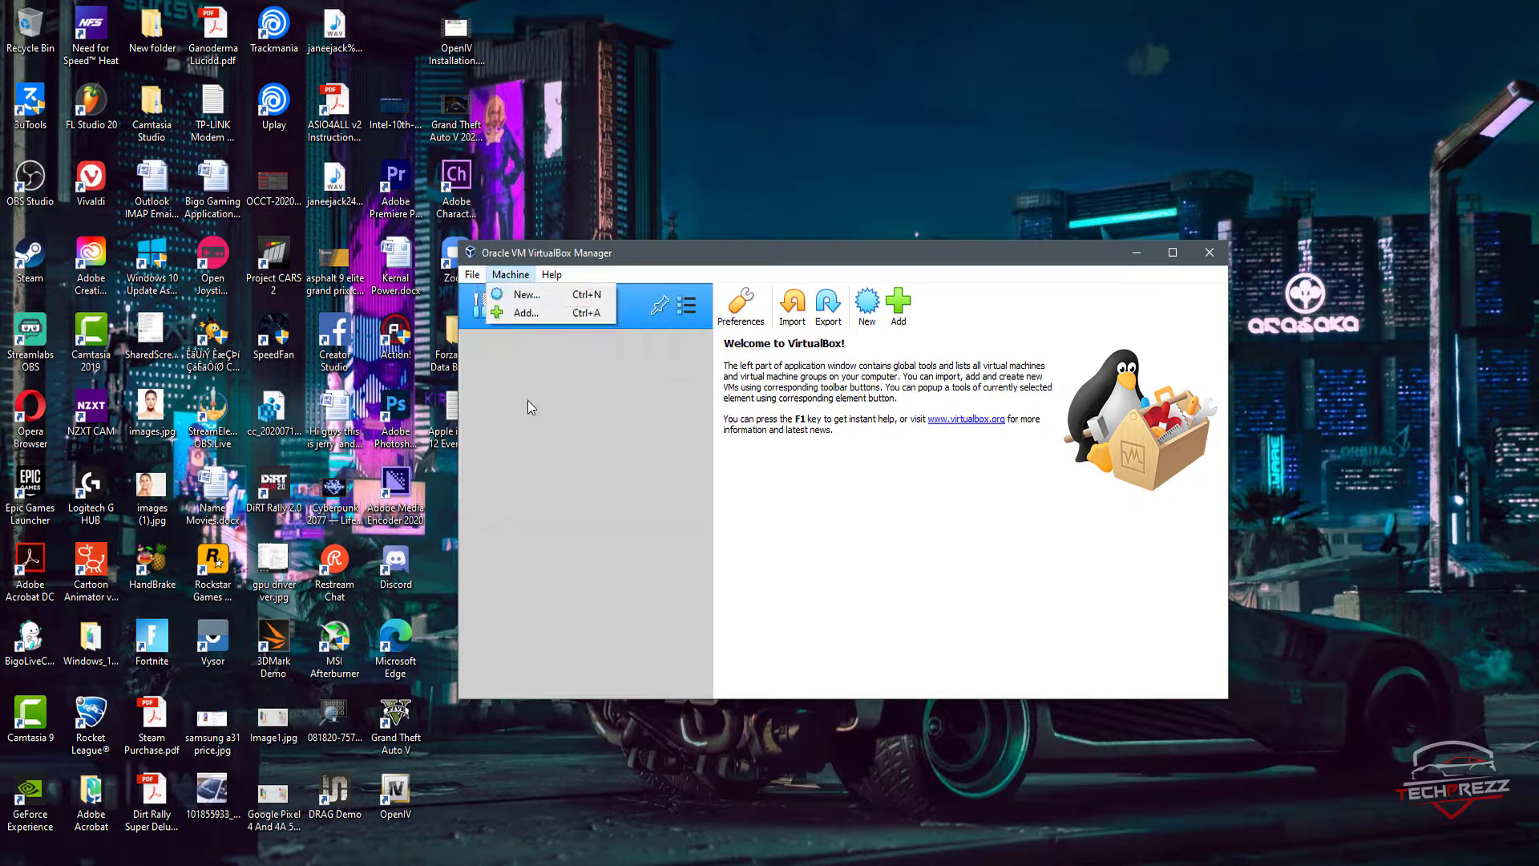
click(544, 550)
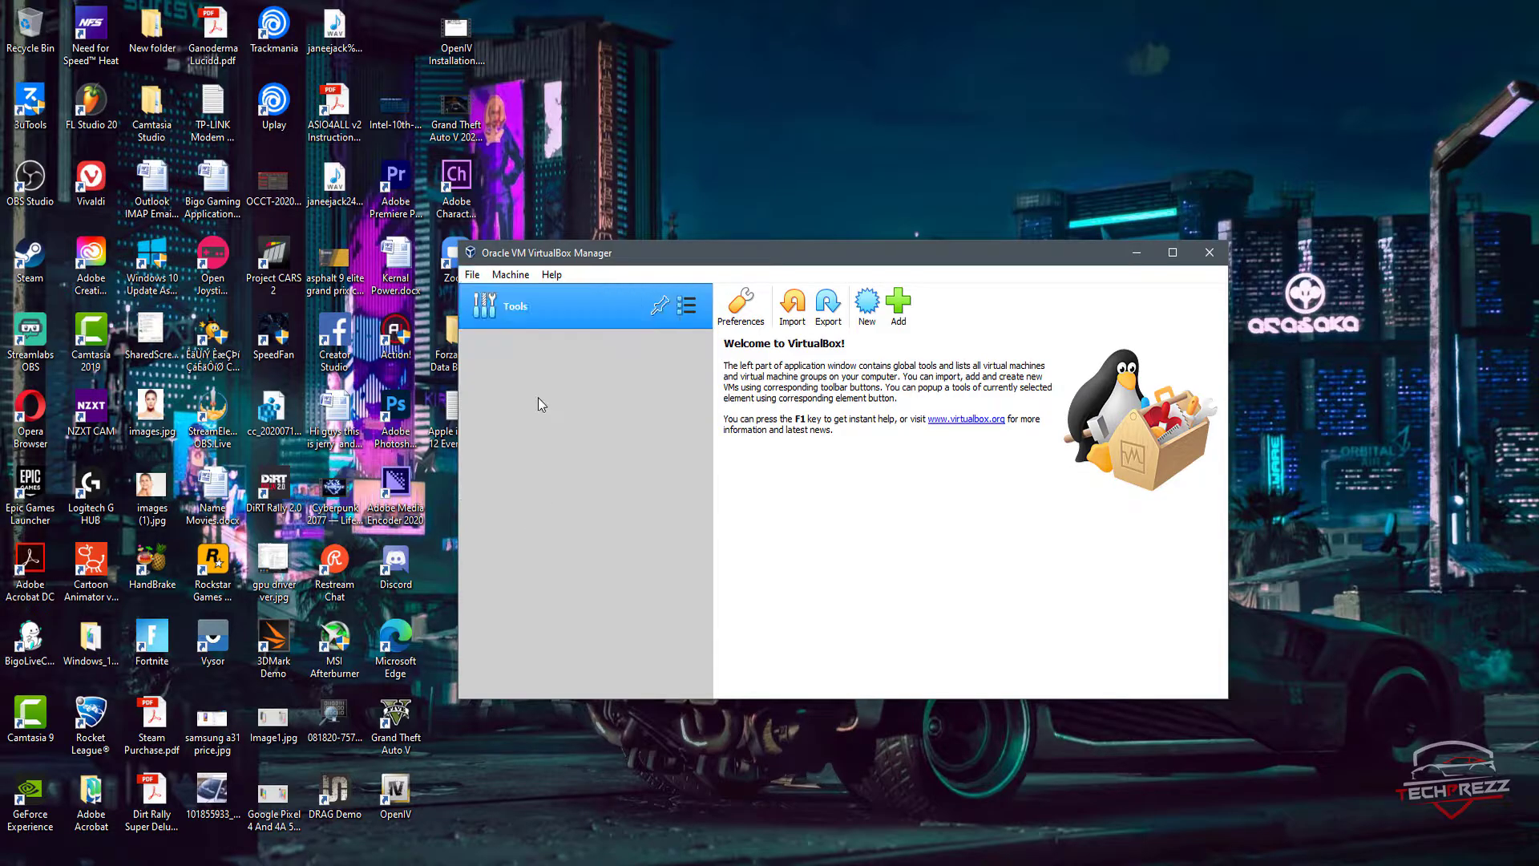
click(522, 276)
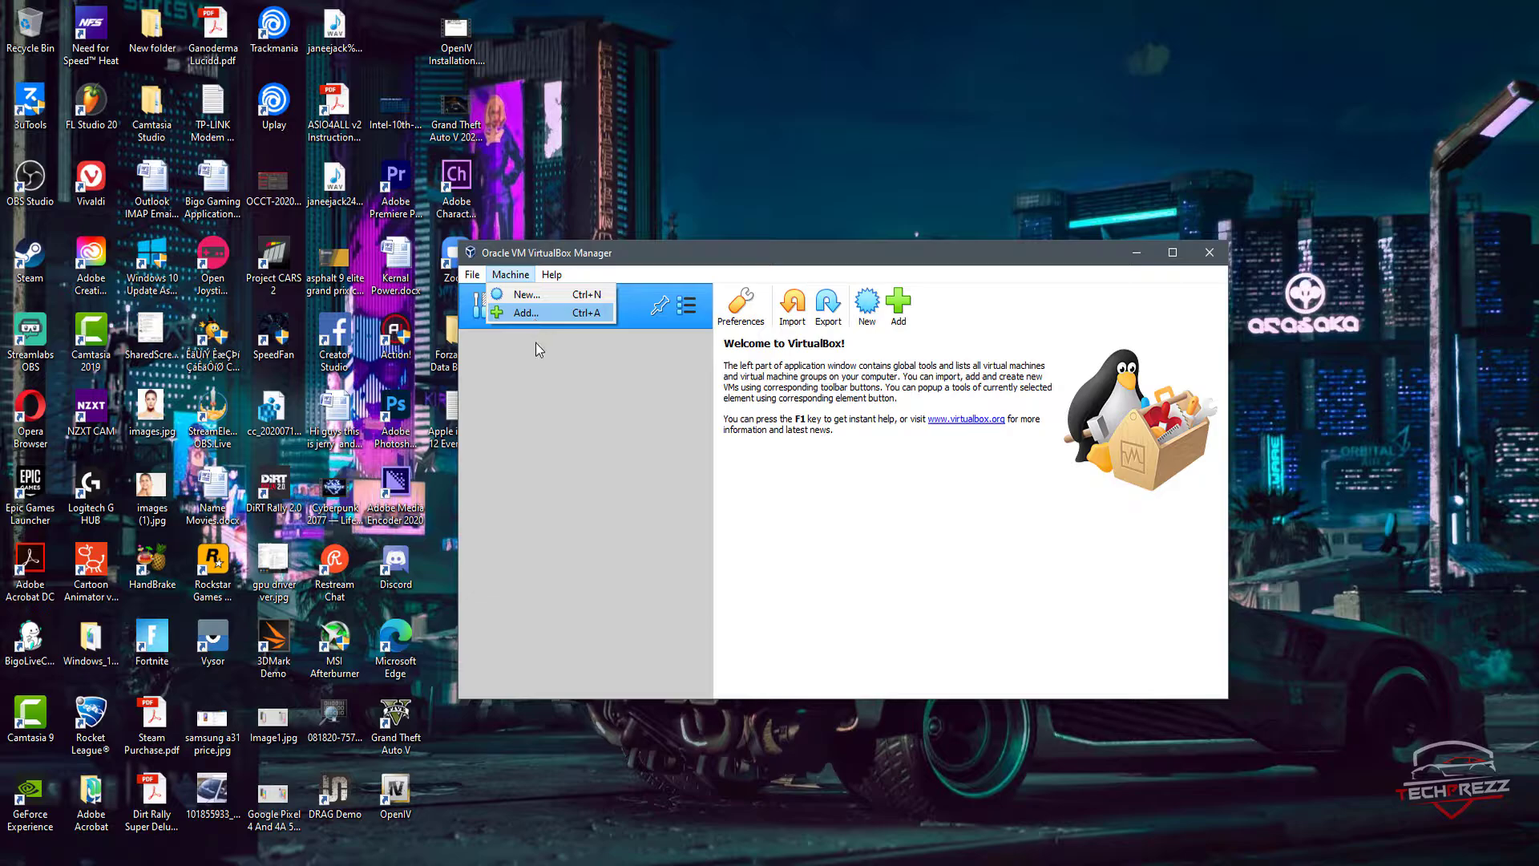
click(535, 368)
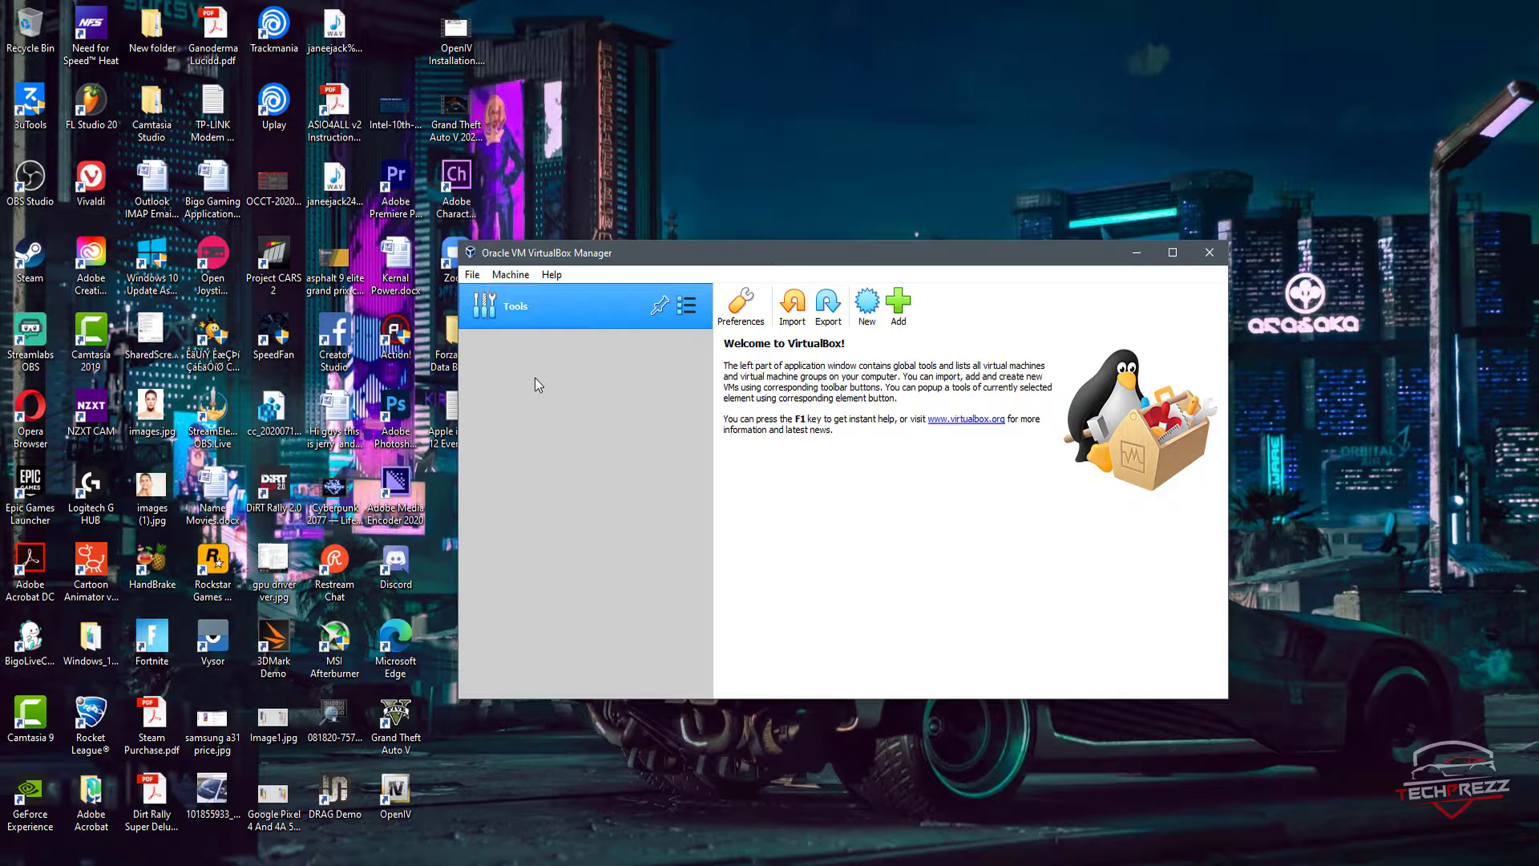
click(867, 320)
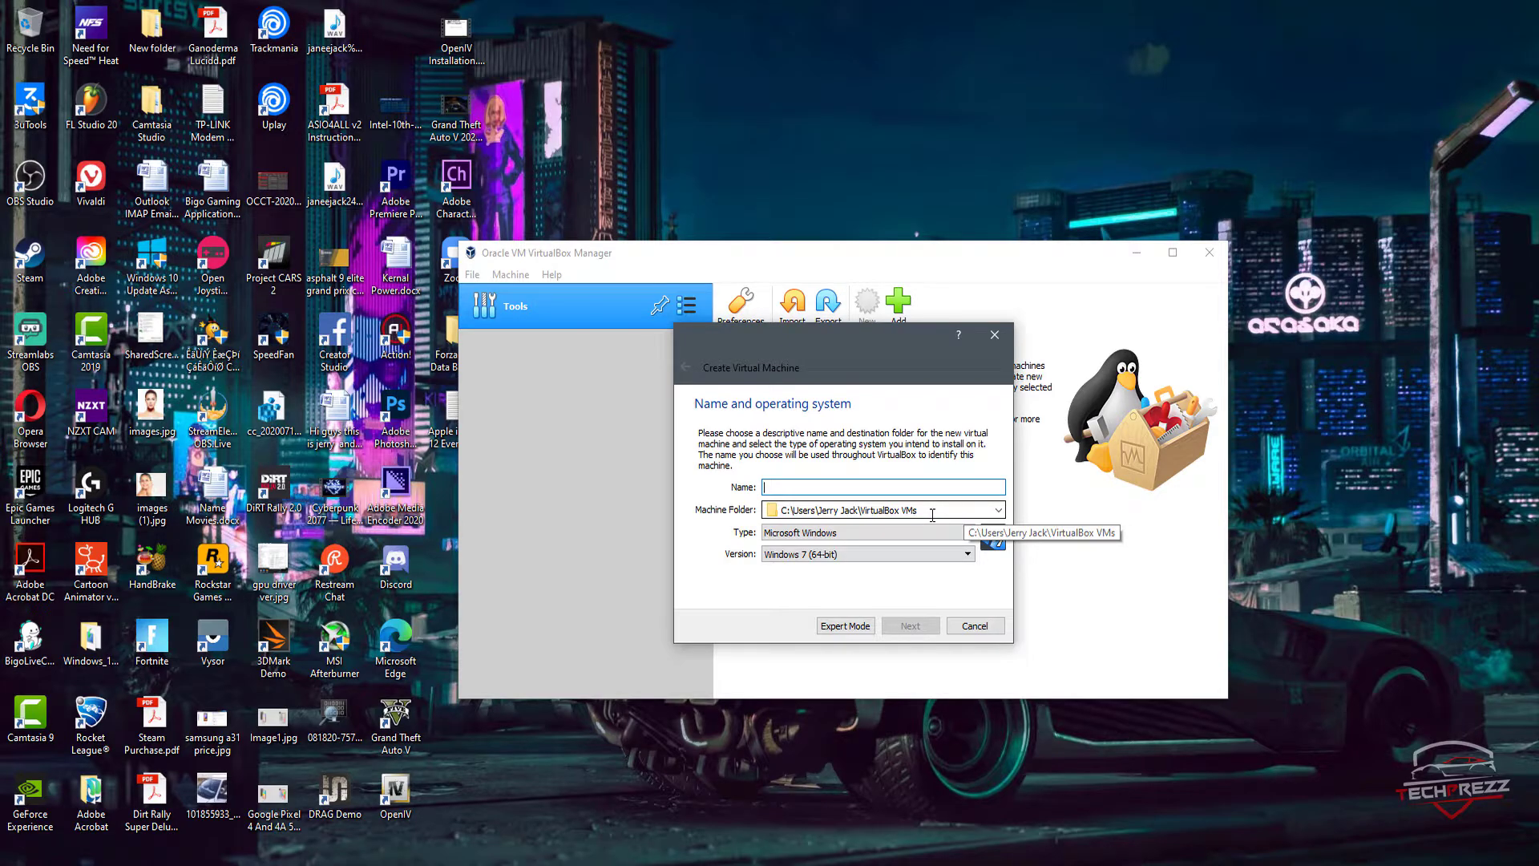
Step: Set the machine folder to a new folder named Virtualbox on the 2TB-B (L:) drive
click(998, 511)
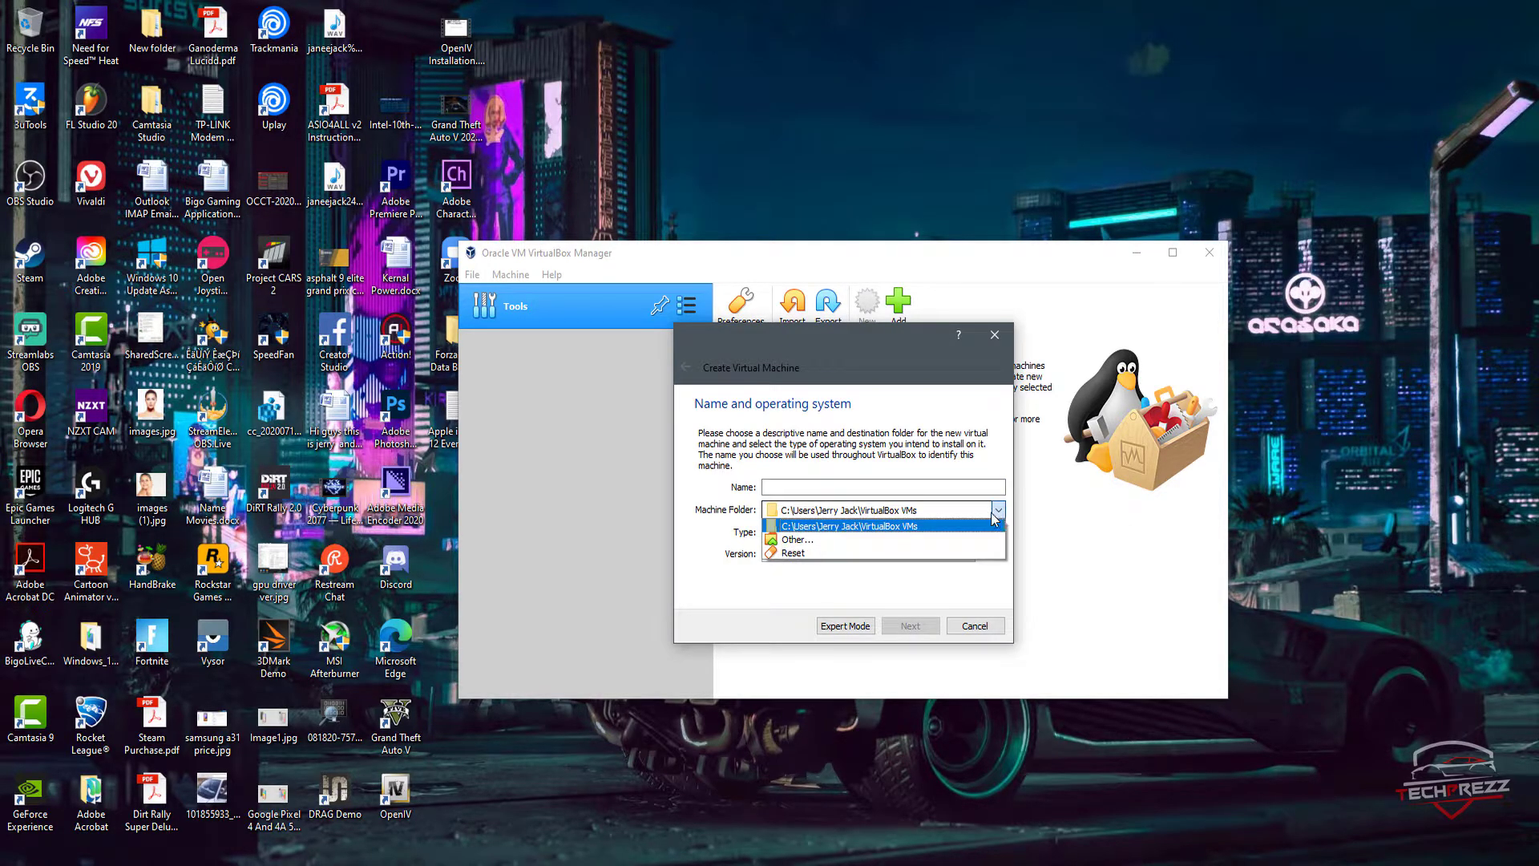
click(811, 542)
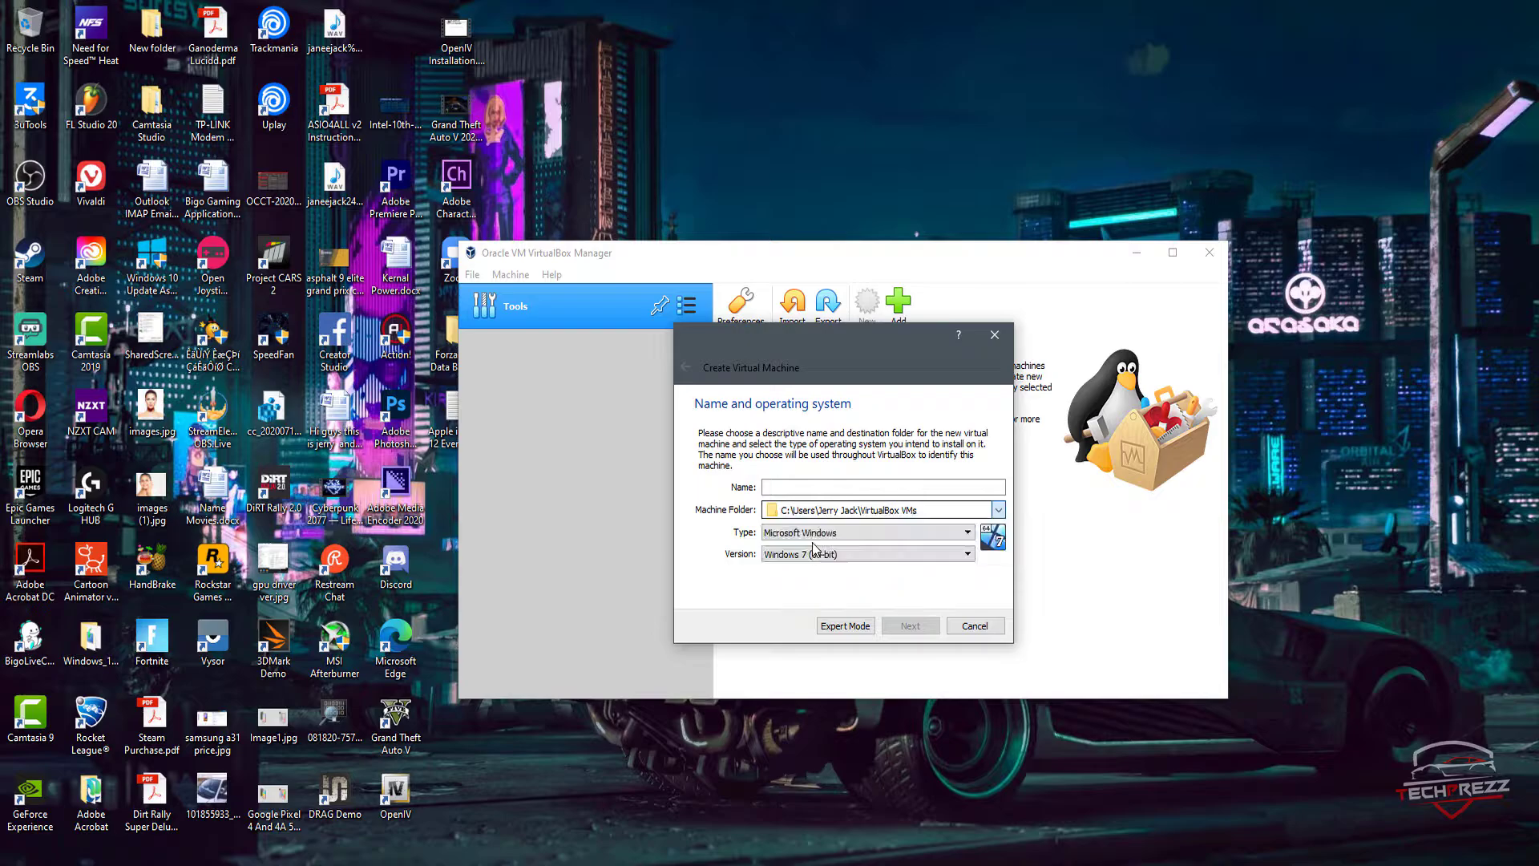
drag(954, 335, 768, 245)
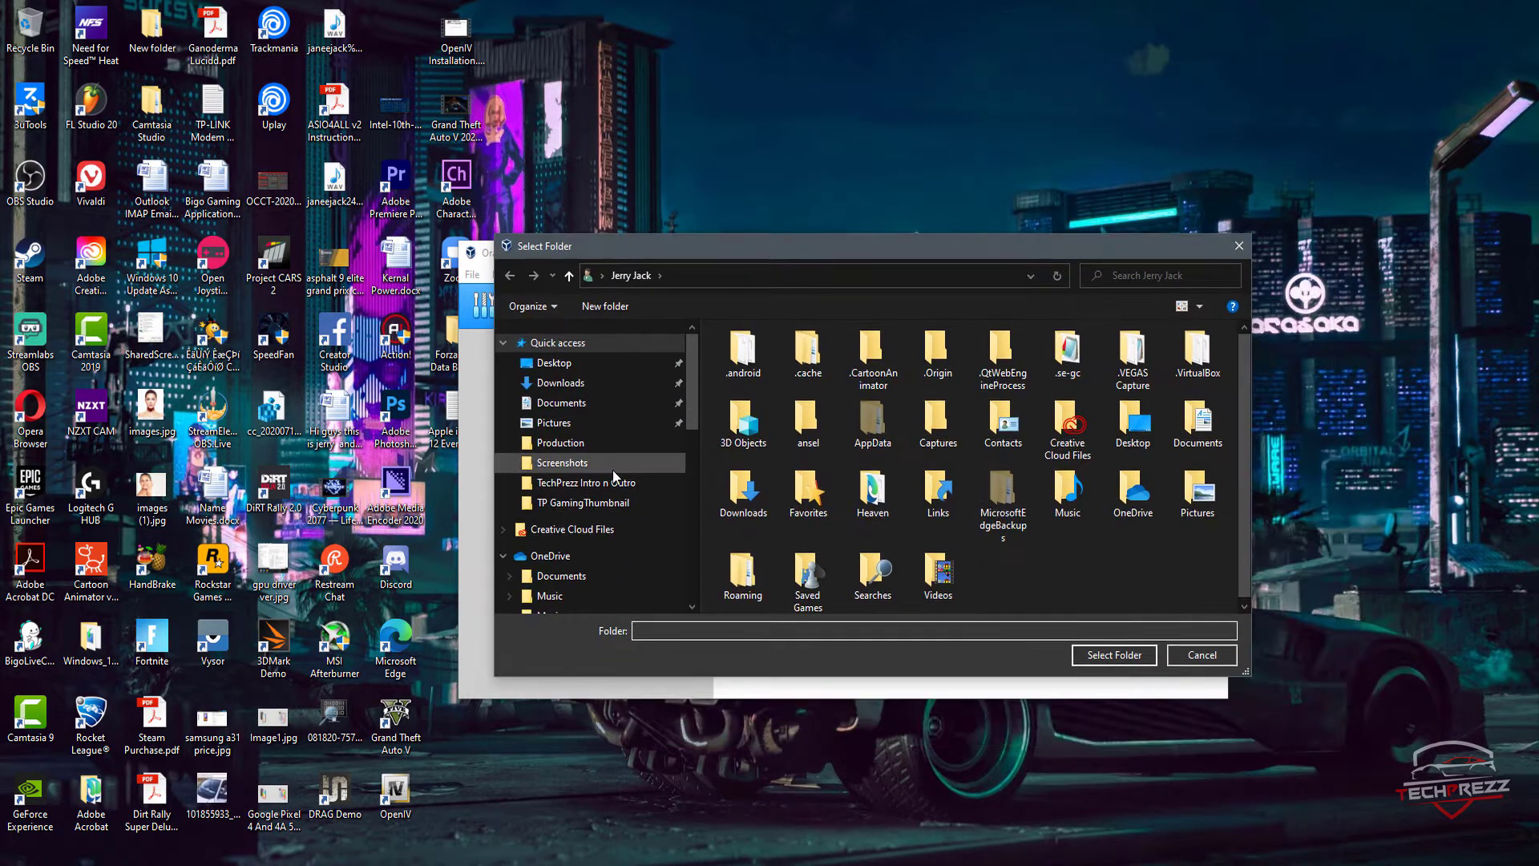
scroll(618, 463, down, 3)
scroll(606, 517, down, 2)
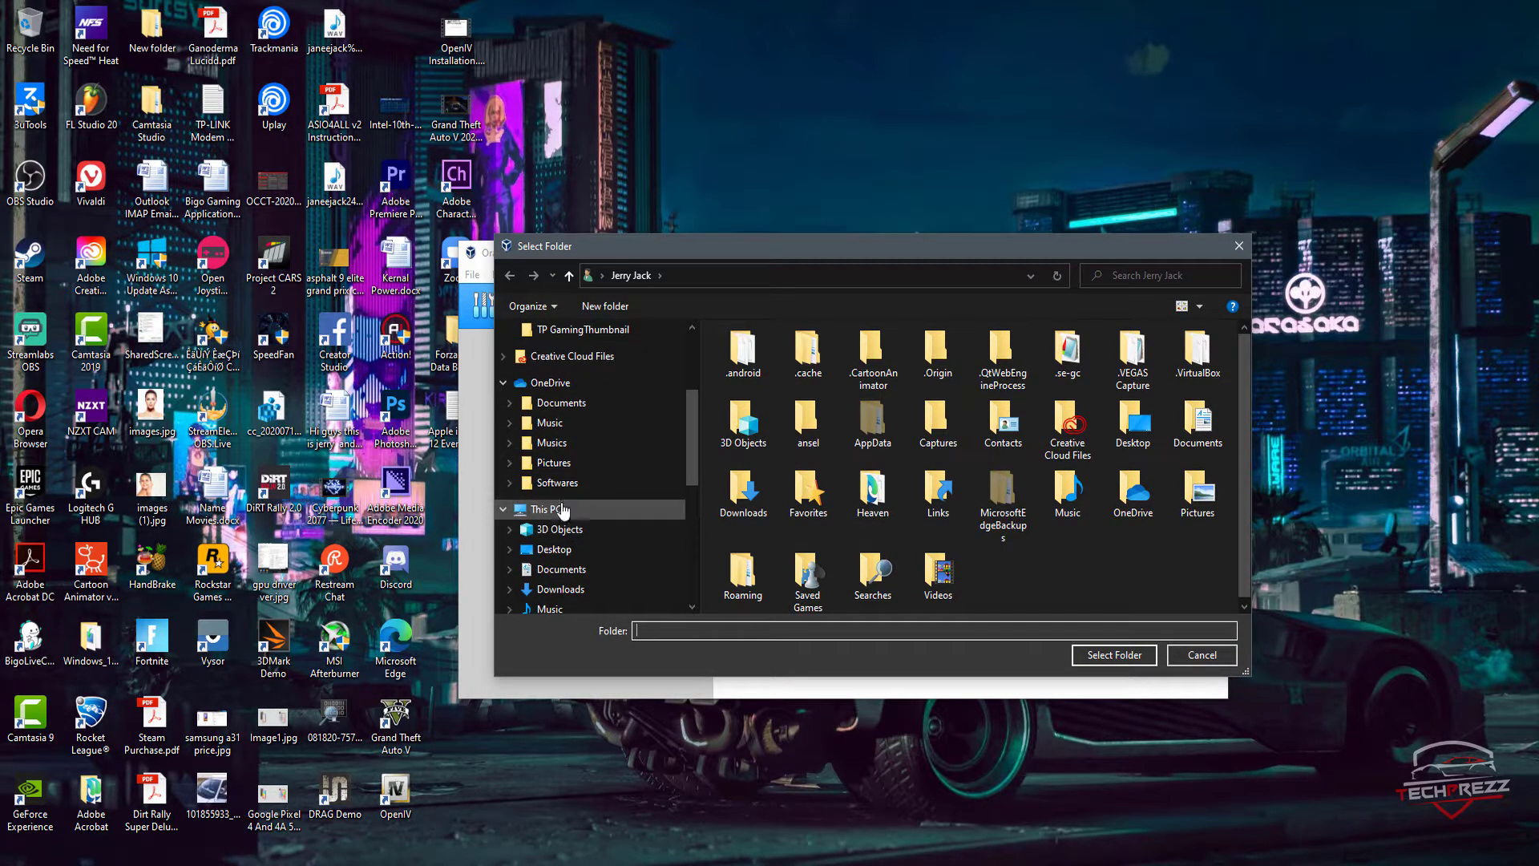
click(593, 509)
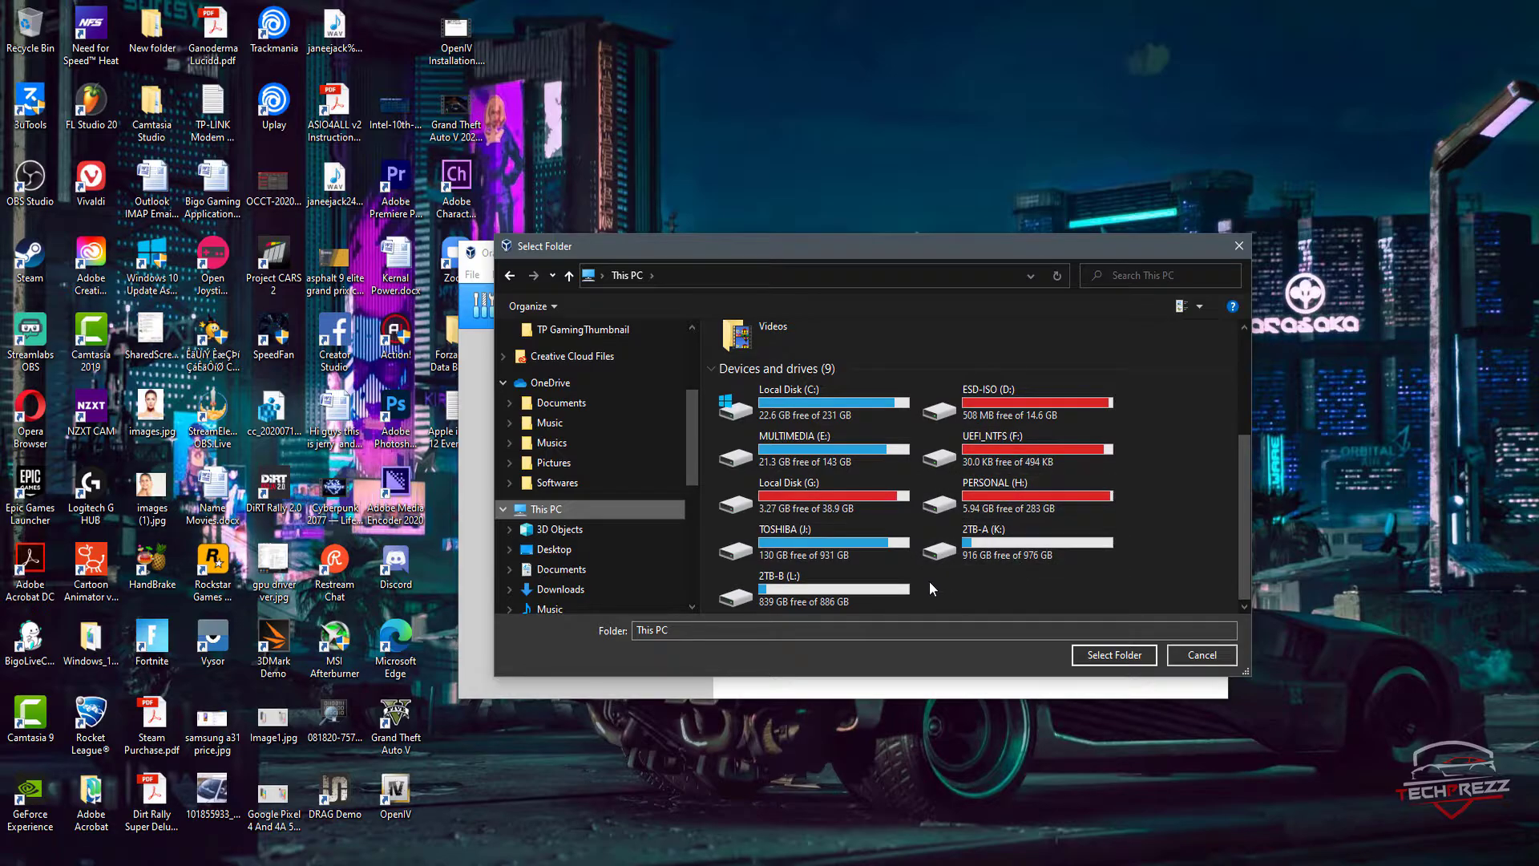
double_click(887, 582)
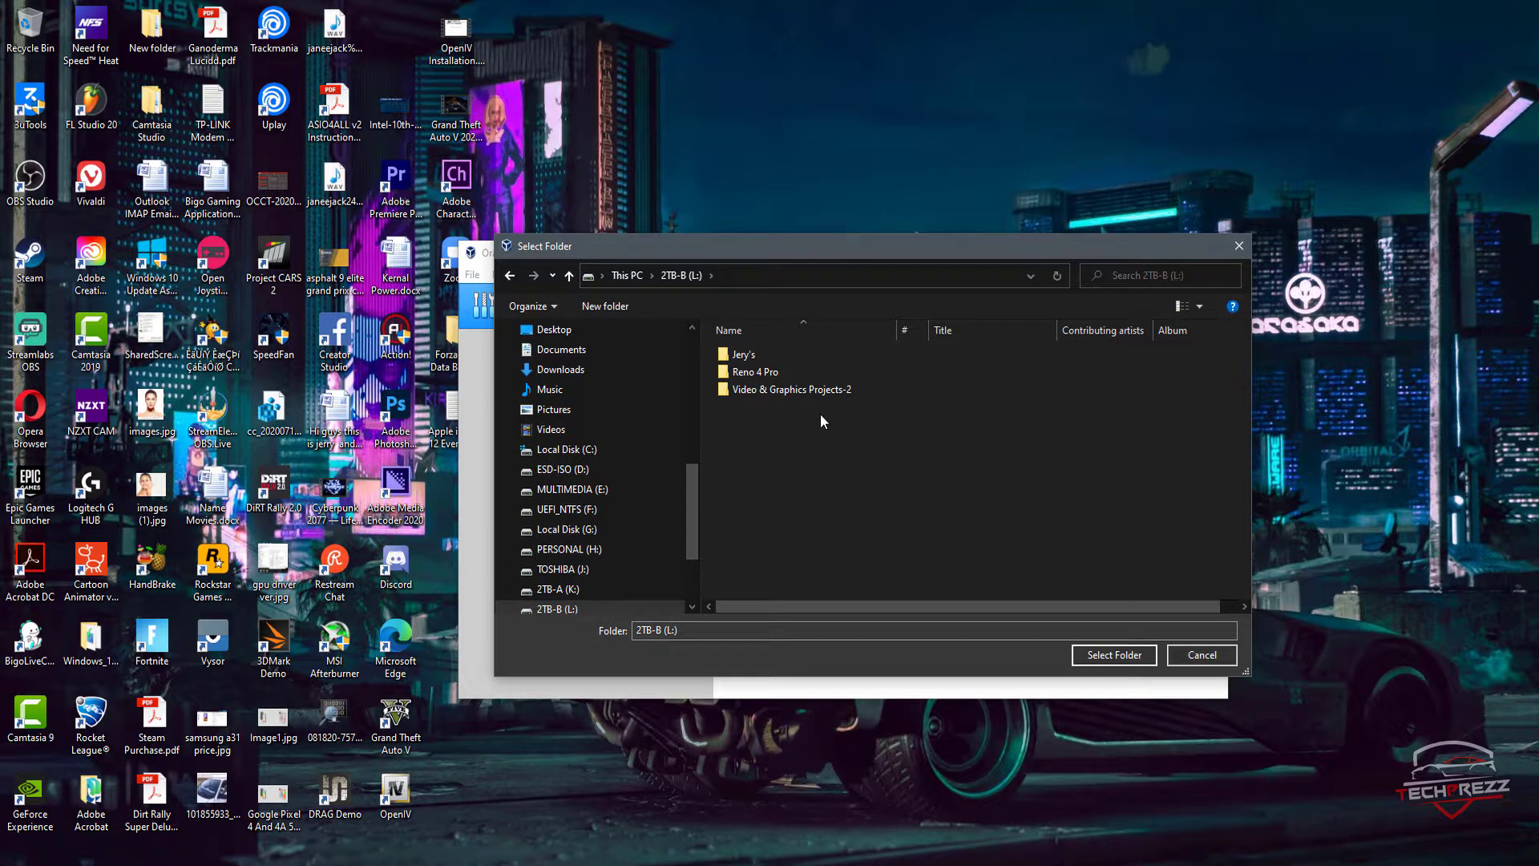
click(603, 307)
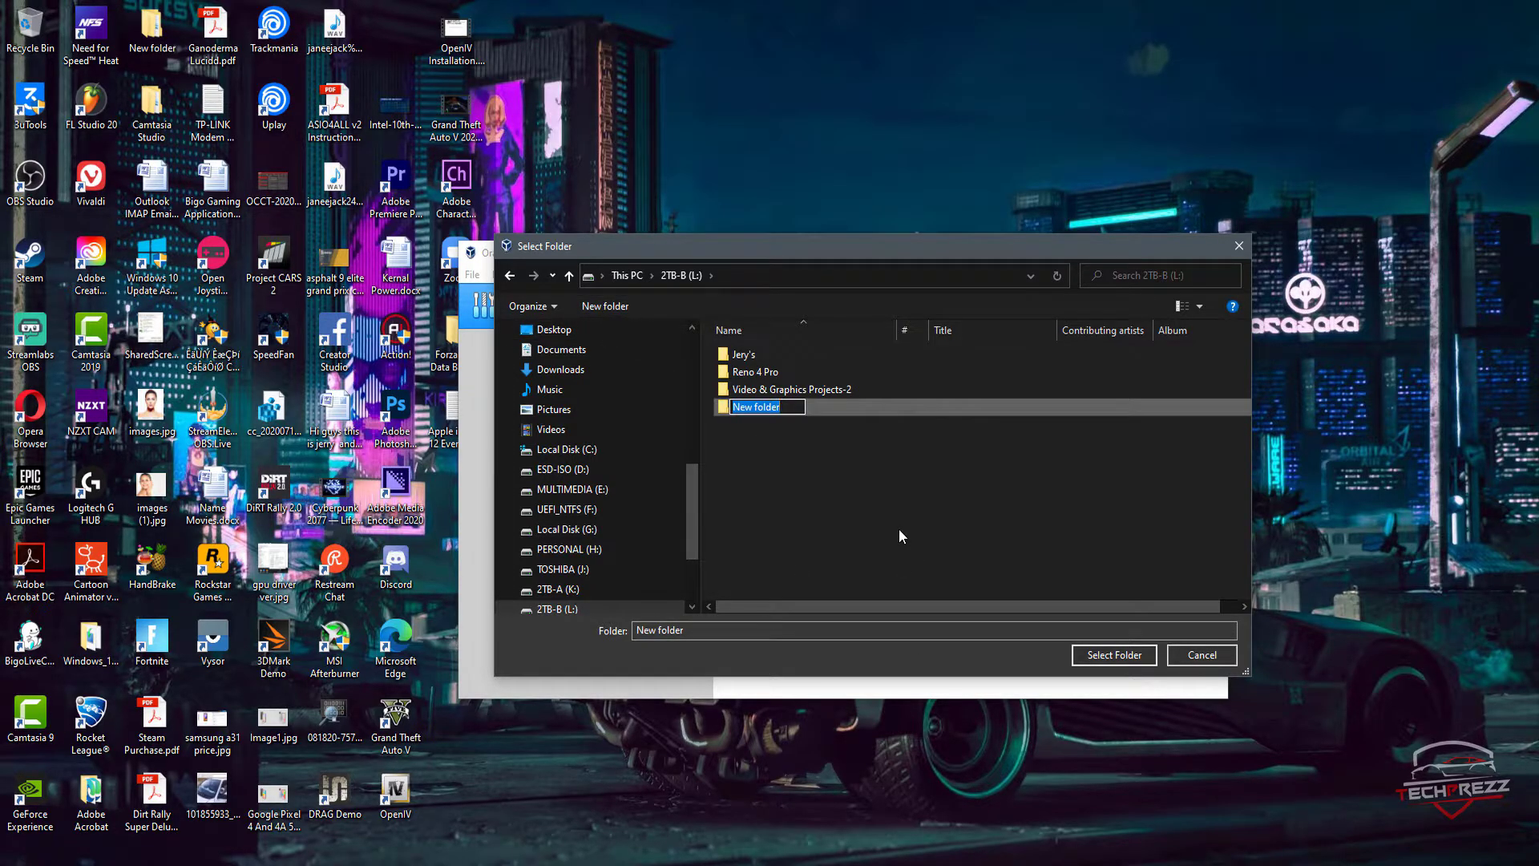
text(VM)
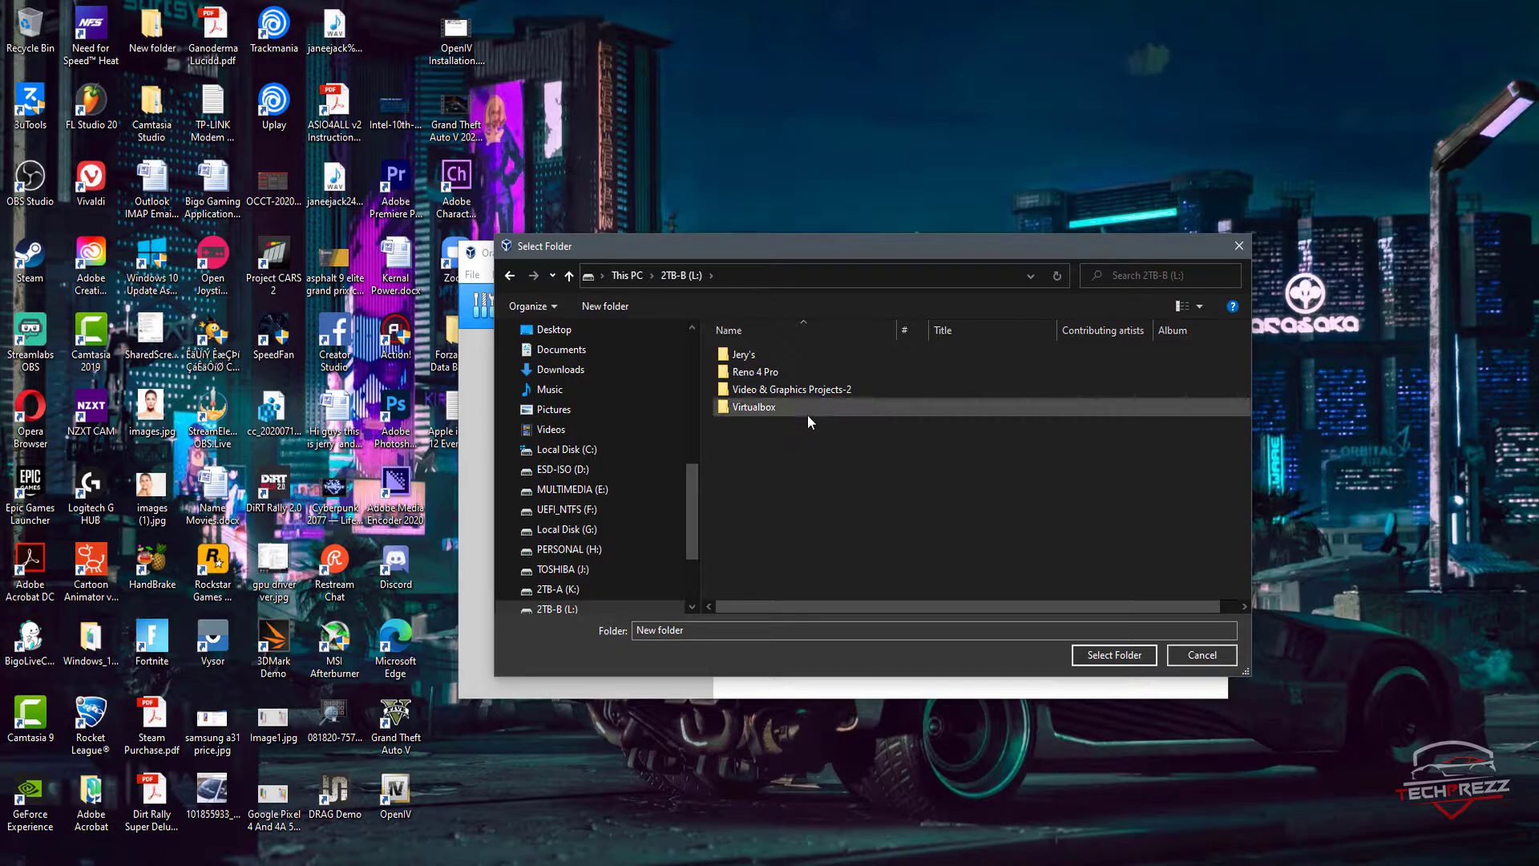
click(805, 411)
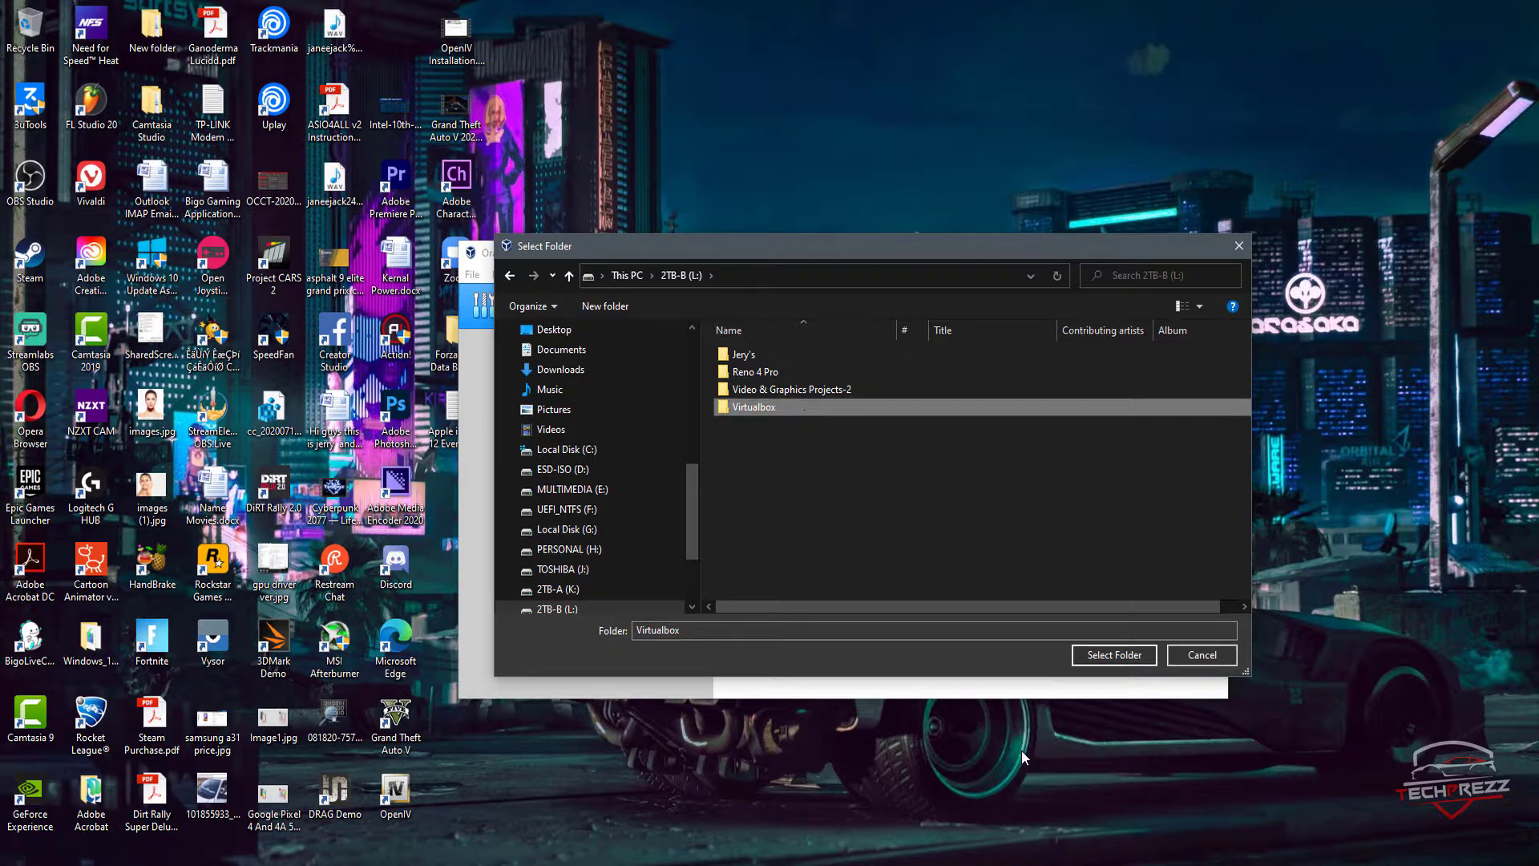
click(1110, 656)
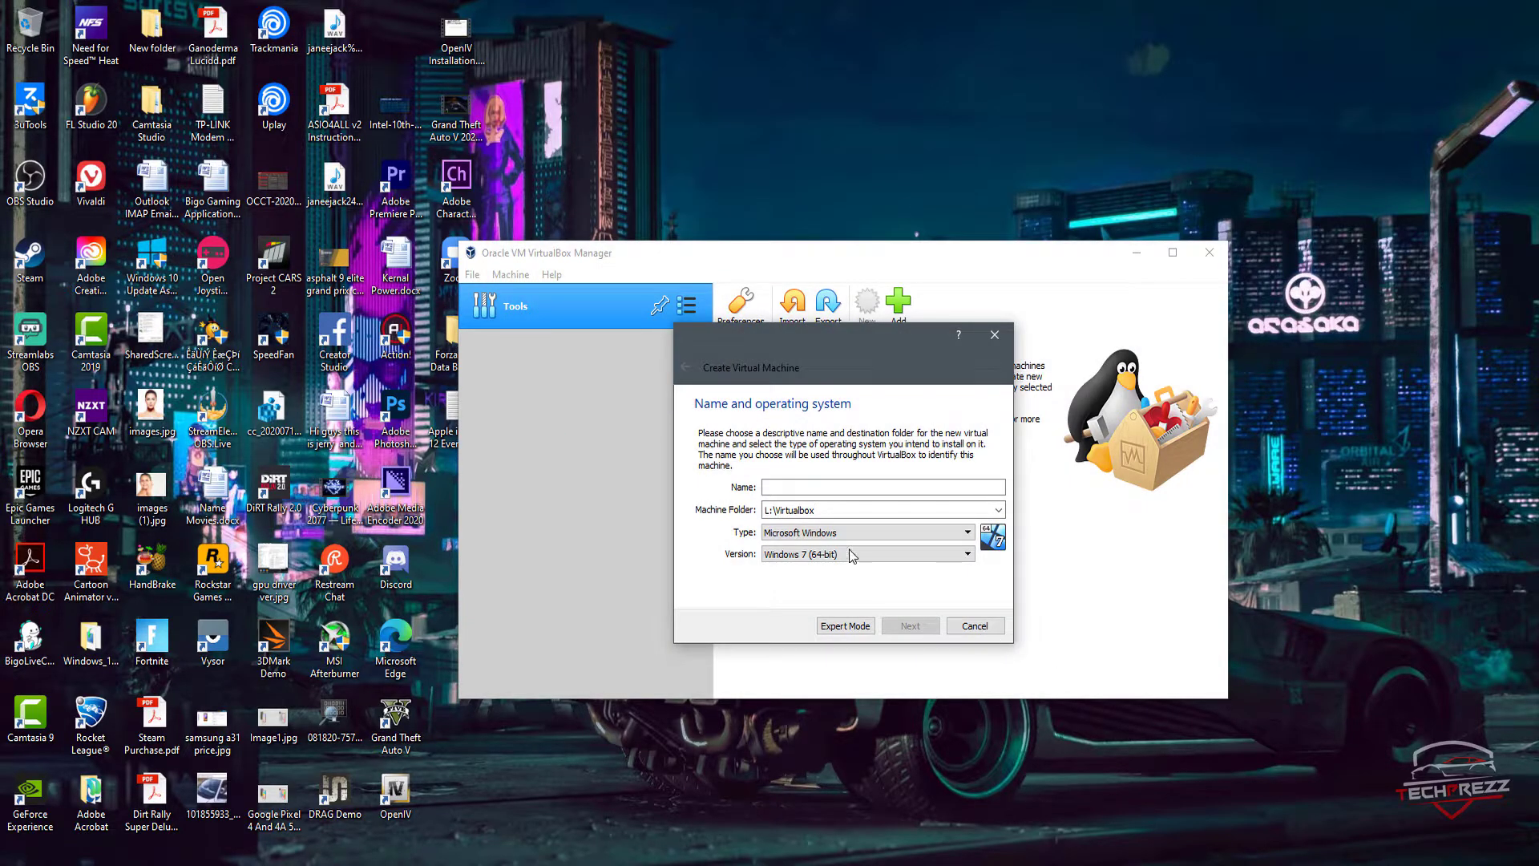
Step: Set the virtual machine's type to Microsoft Windows and its version to Windows 10 (64-bit)
click(890, 532)
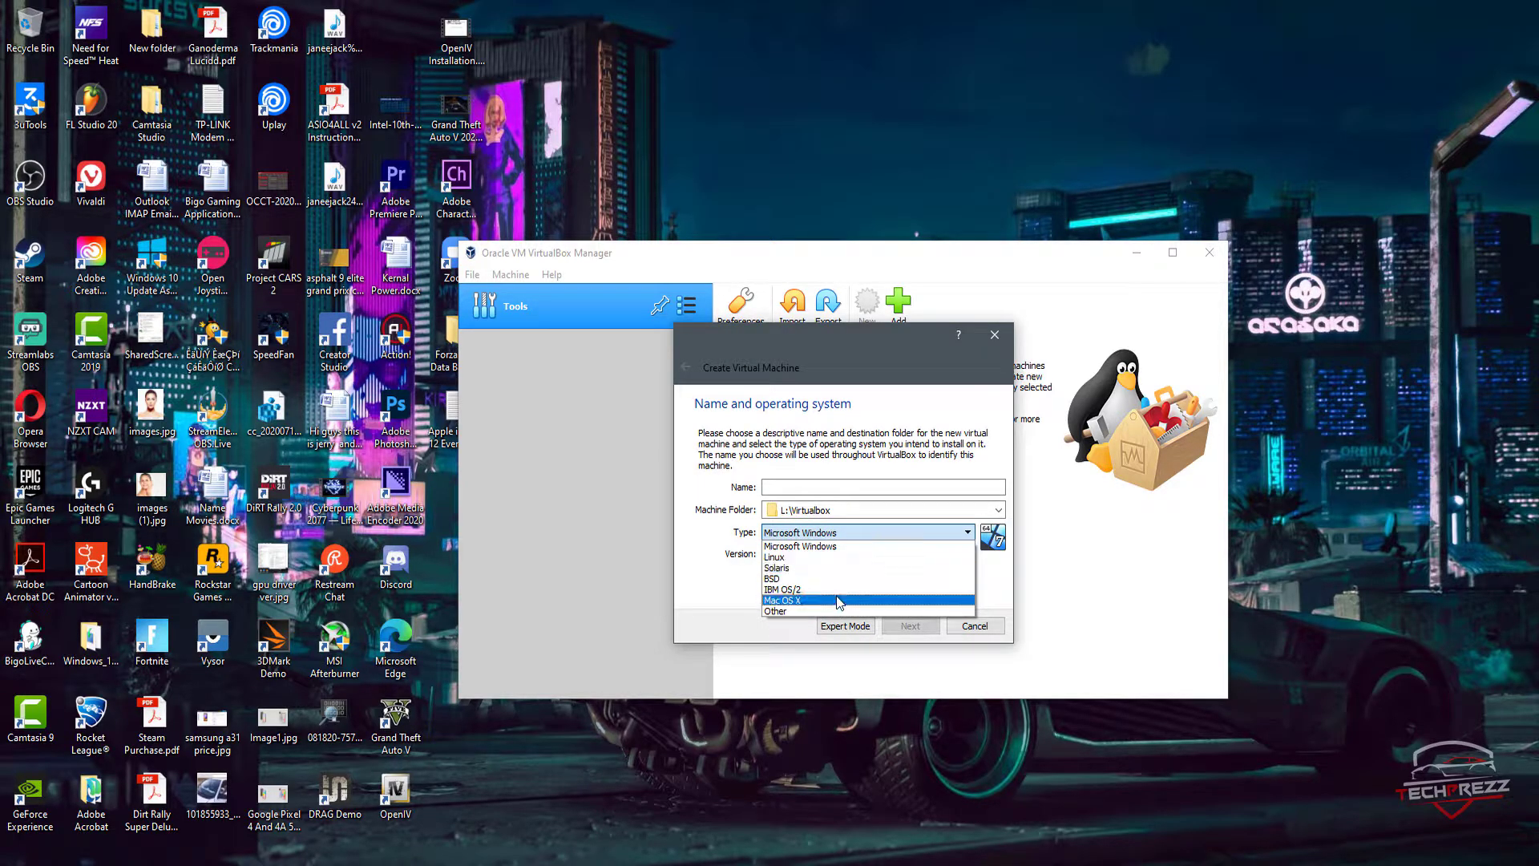
click(834, 546)
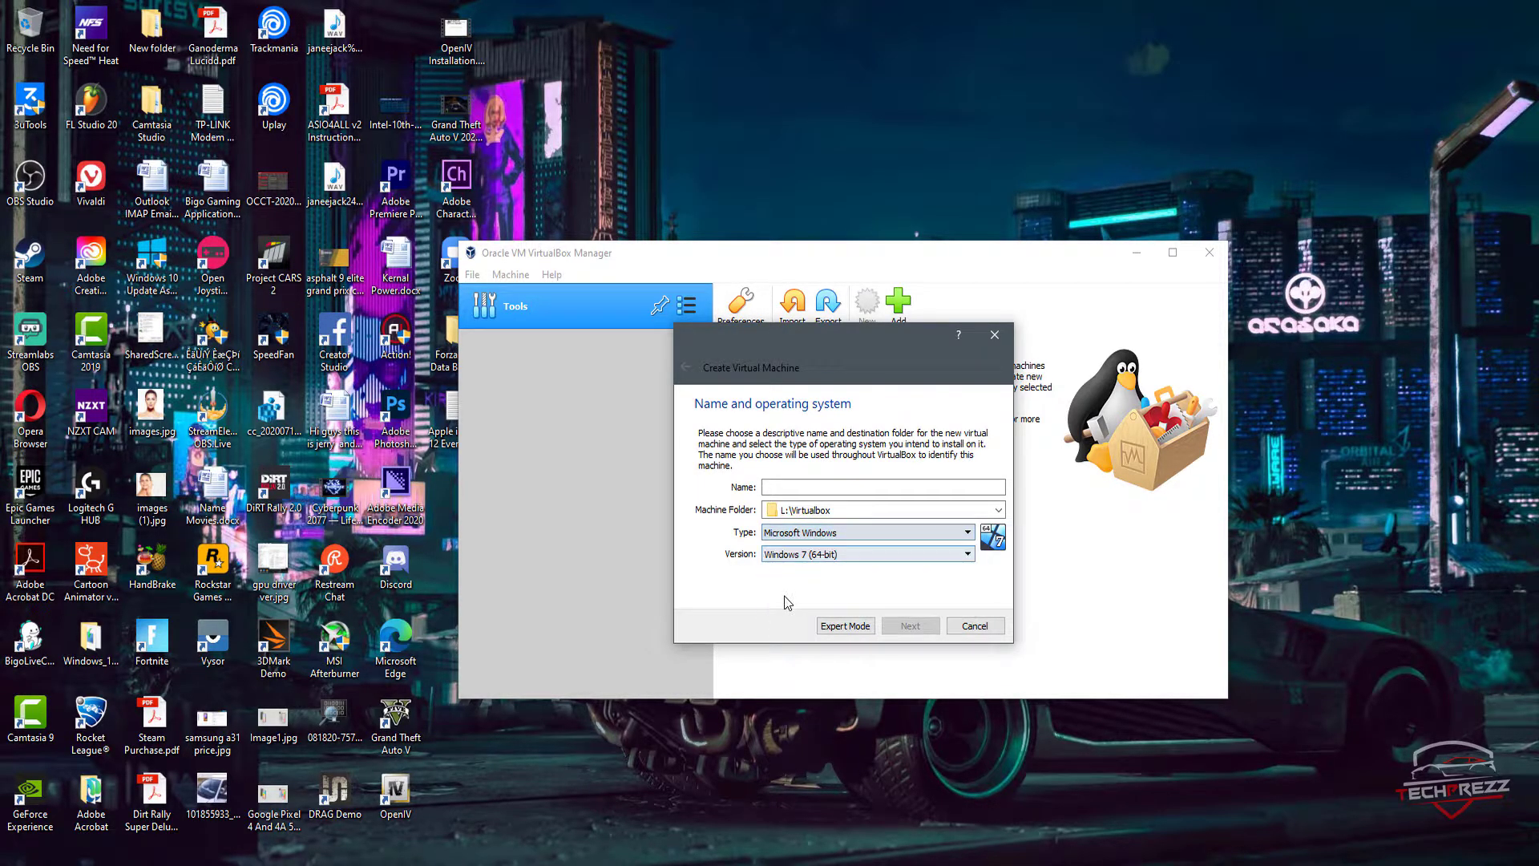
click(833, 553)
scroll(825, 629, down, 4)
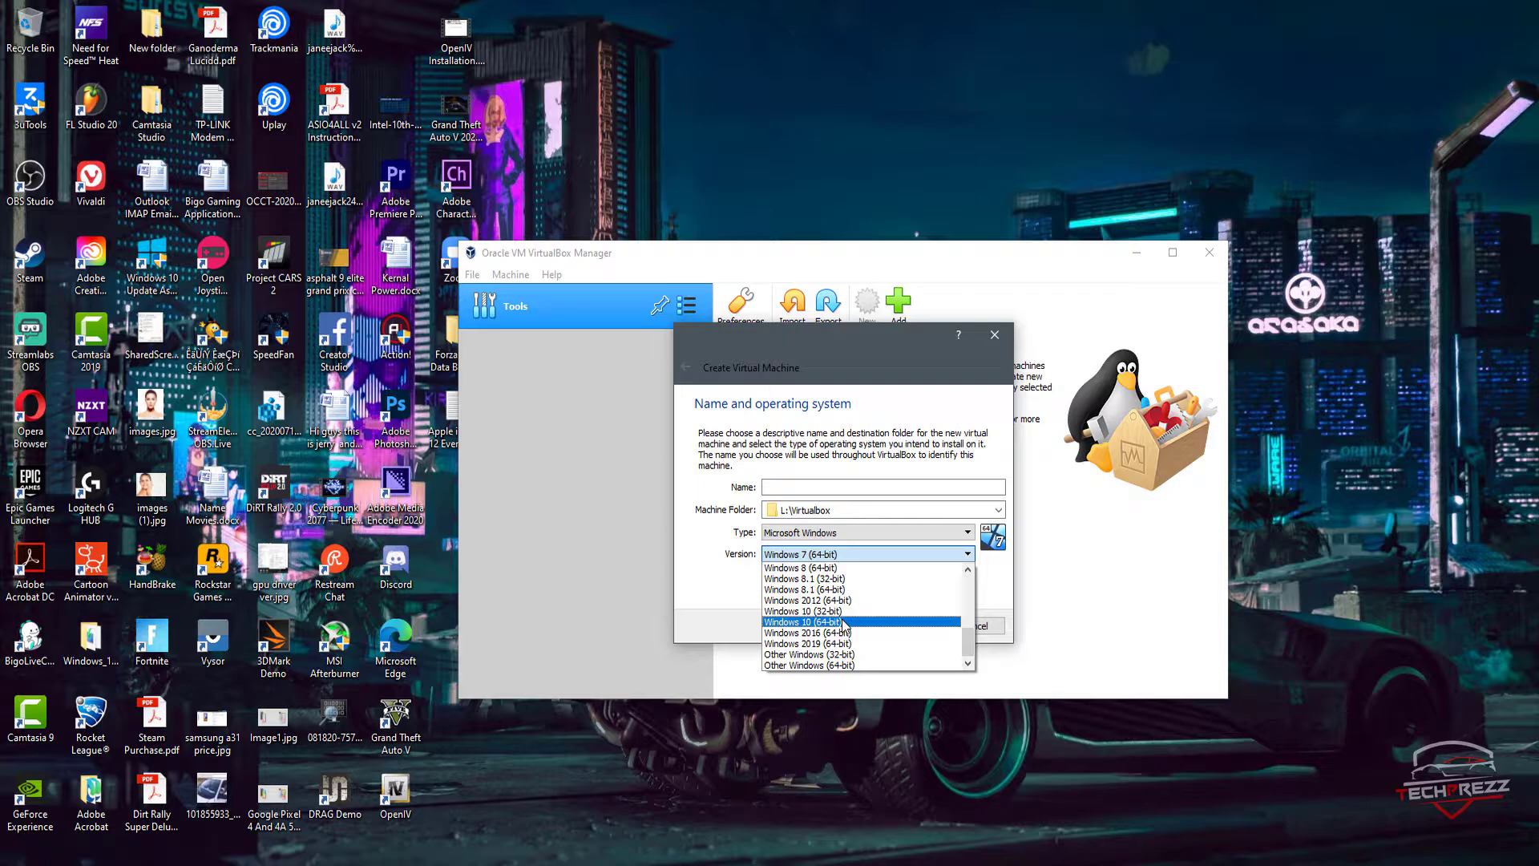
click(844, 624)
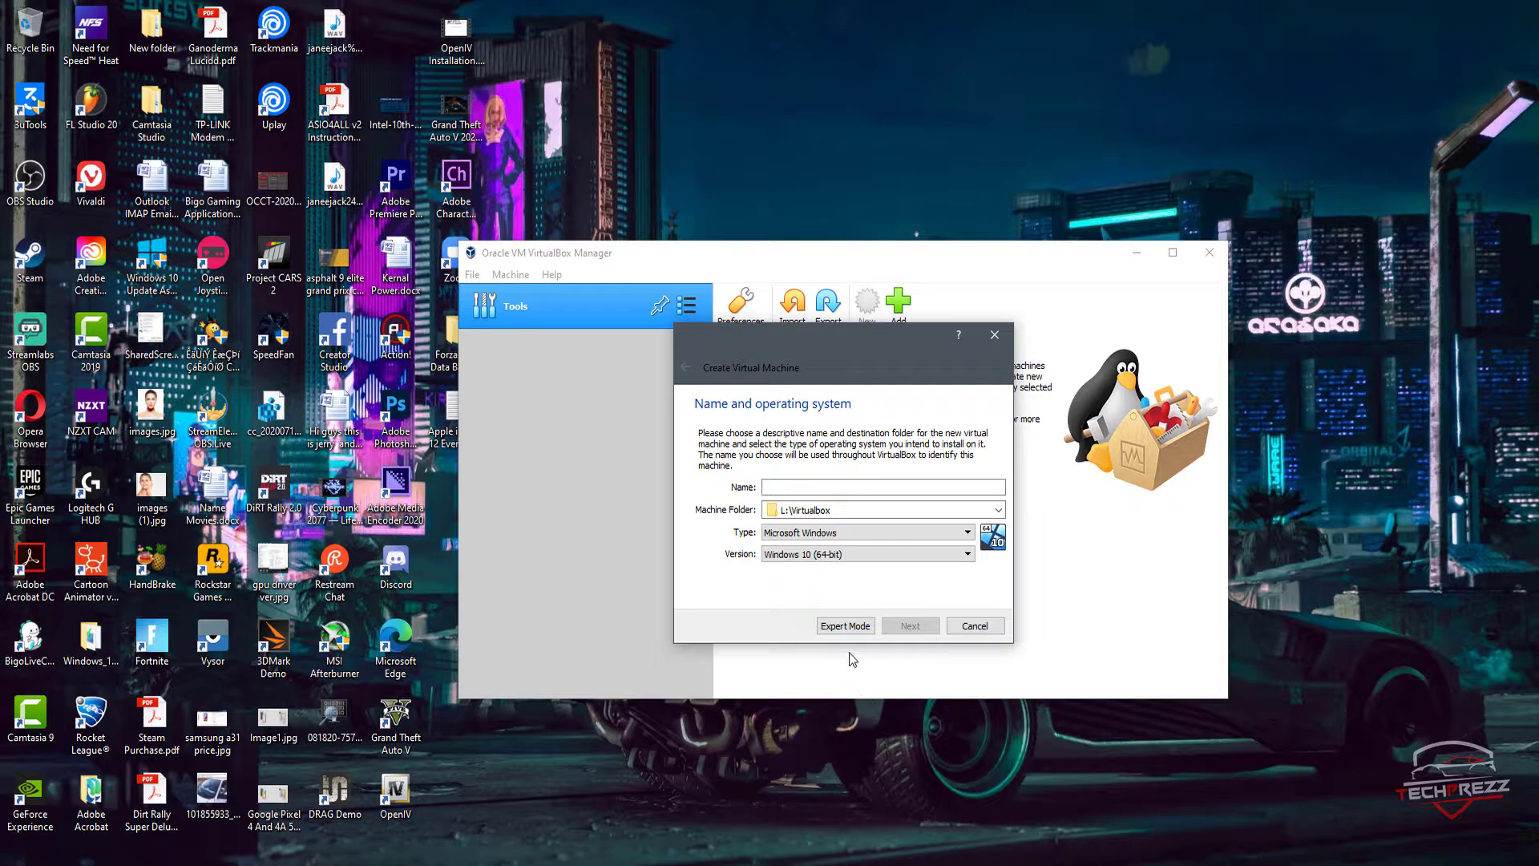
Step: Name the virtual machine Windows 10 V2004 and continue to the memory size settings
click(792, 489)
text(Windows 10 V2004)
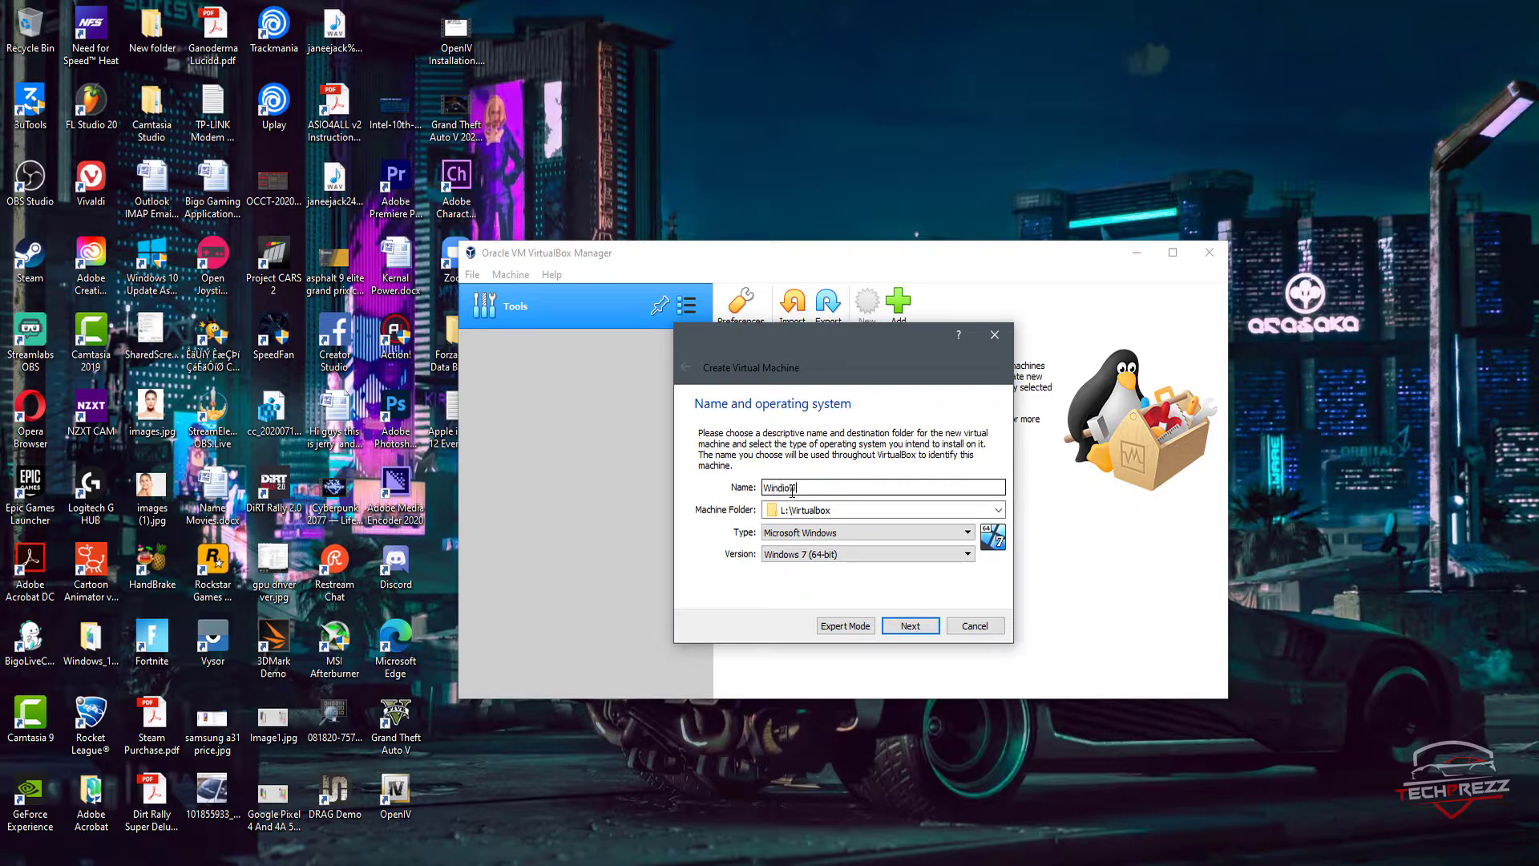
click(913, 630)
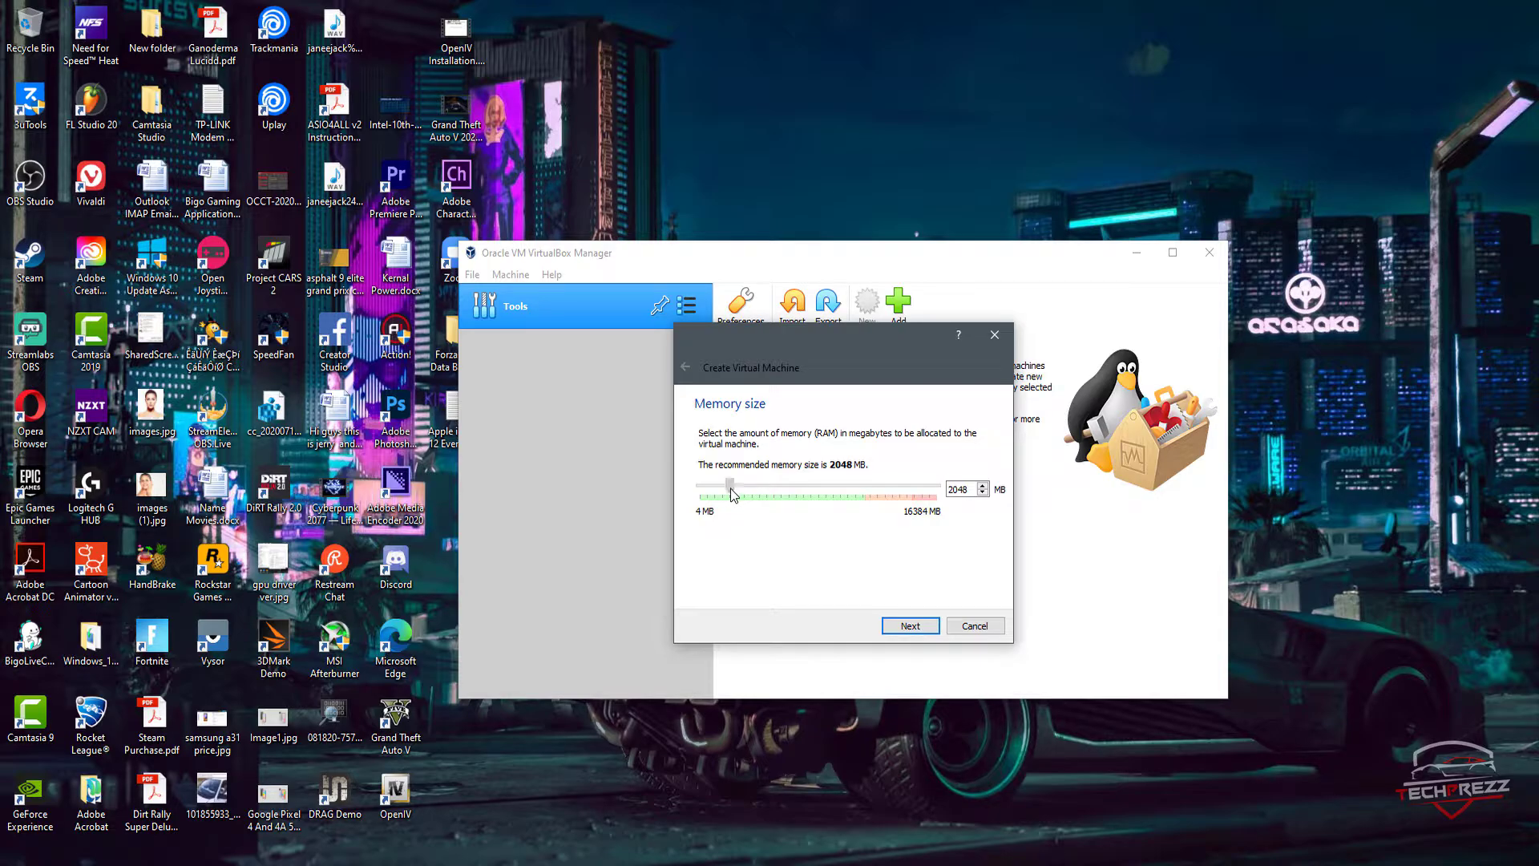
Step: Allocate 6223 MB of memory to the virtual machine and continue to the hard disk settings
drag(736, 489, 784, 493)
drag(786, 486, 770, 487)
drag(770, 488, 777, 486)
drag(779, 491, 787, 492)
drag(788, 488, 791, 488)
click(916, 632)
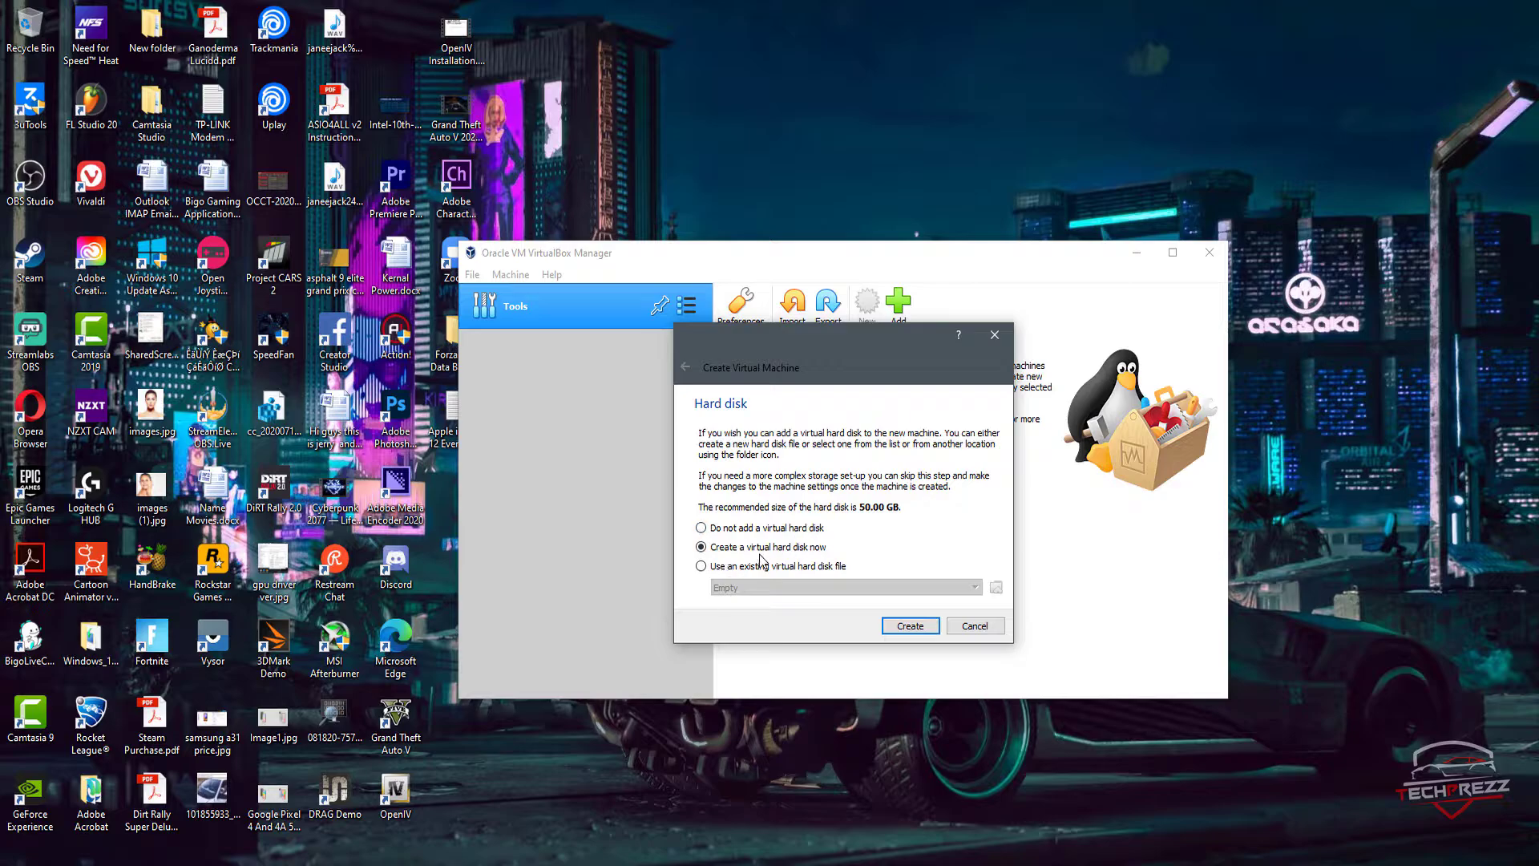
Step: Go through the hard disk options and choose to create a virtual hard disk now
click(789, 530)
click(783, 552)
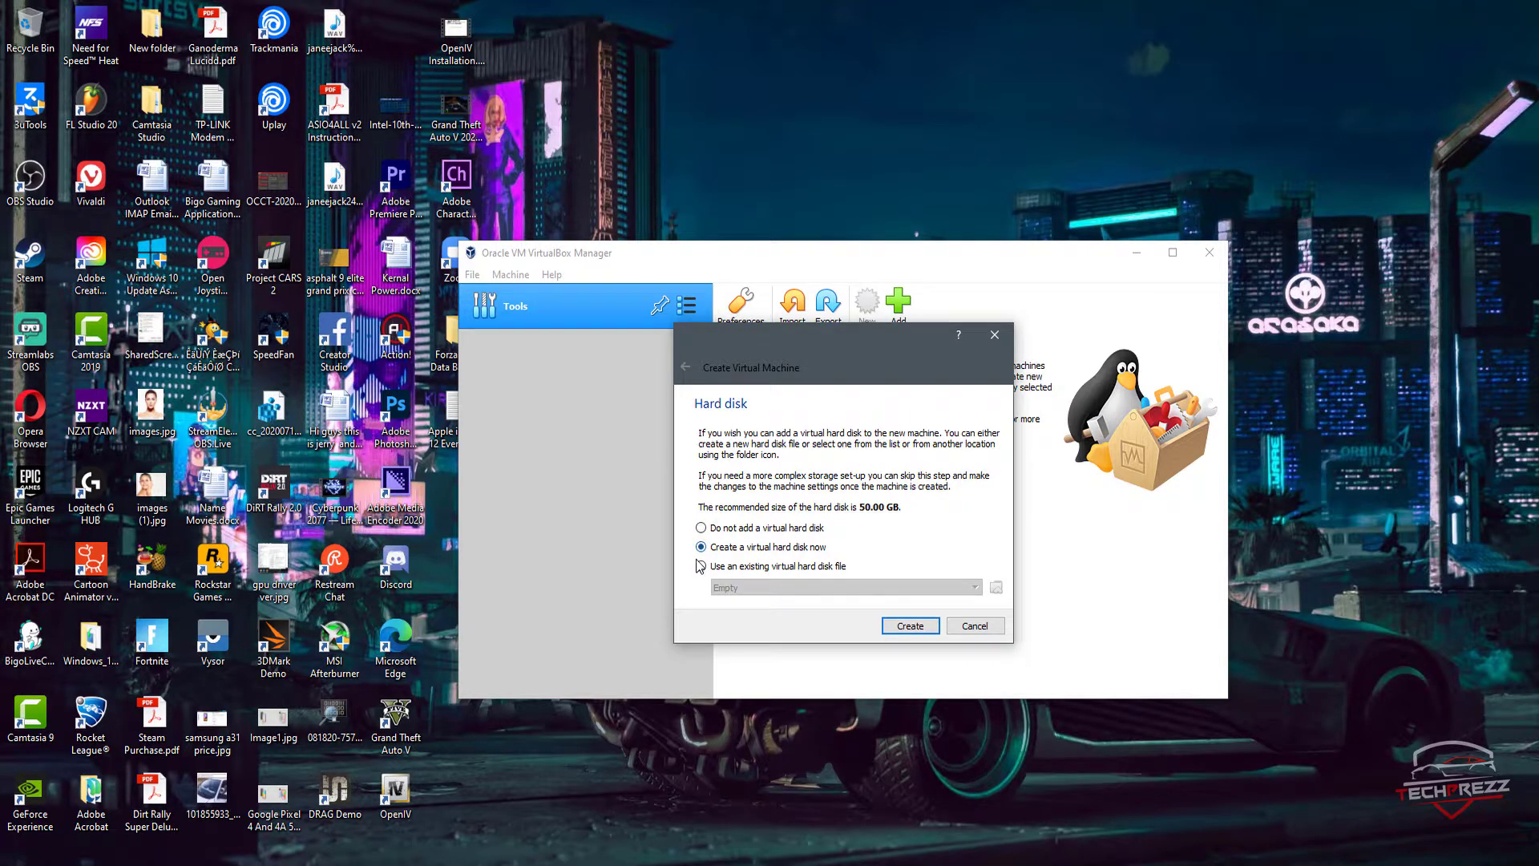
click(791, 569)
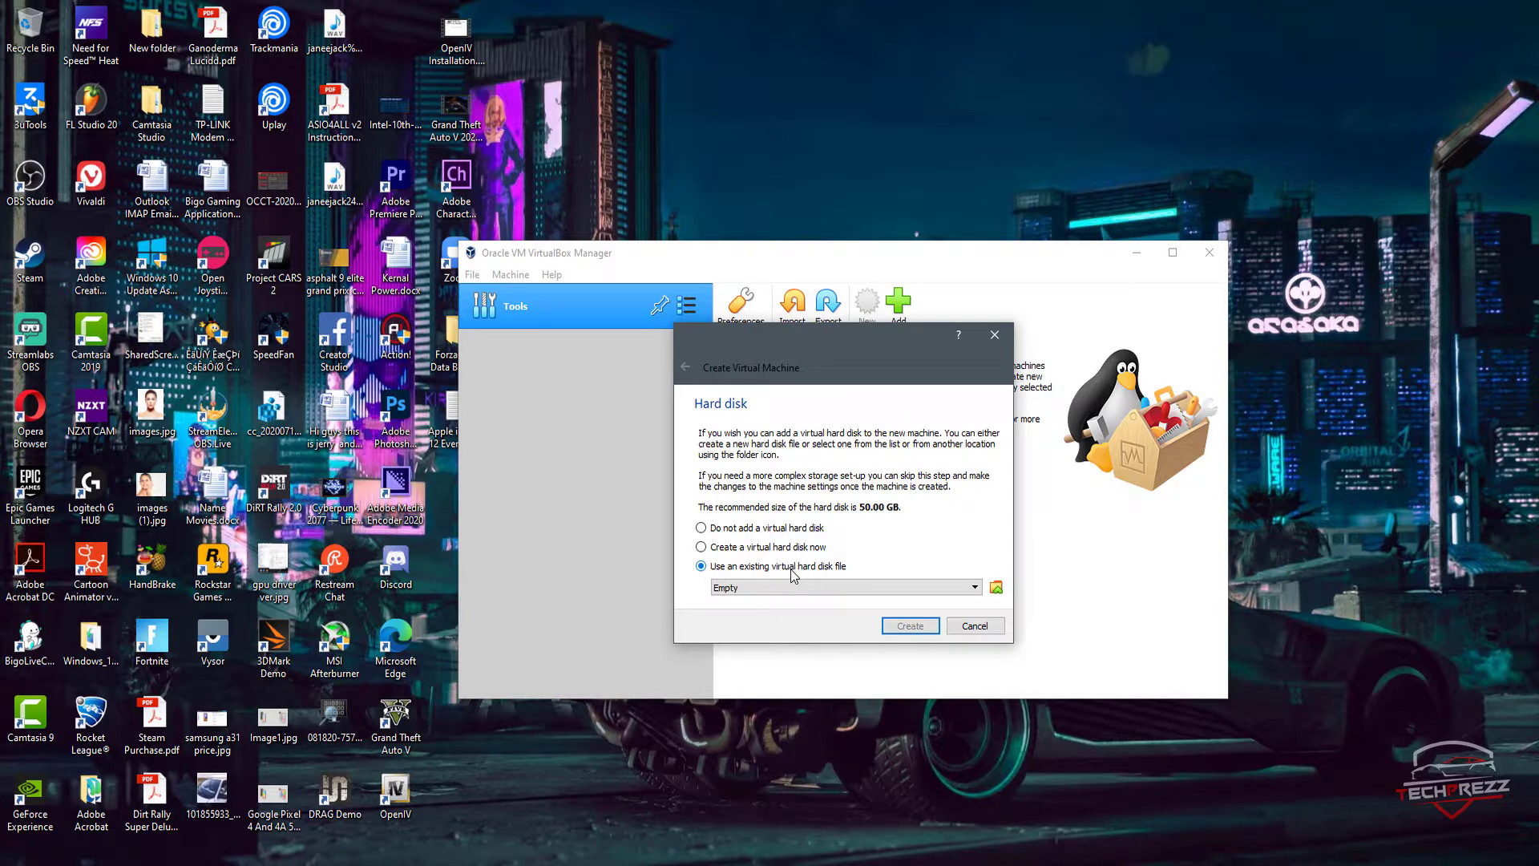
click(781, 590)
click(781, 591)
click(783, 552)
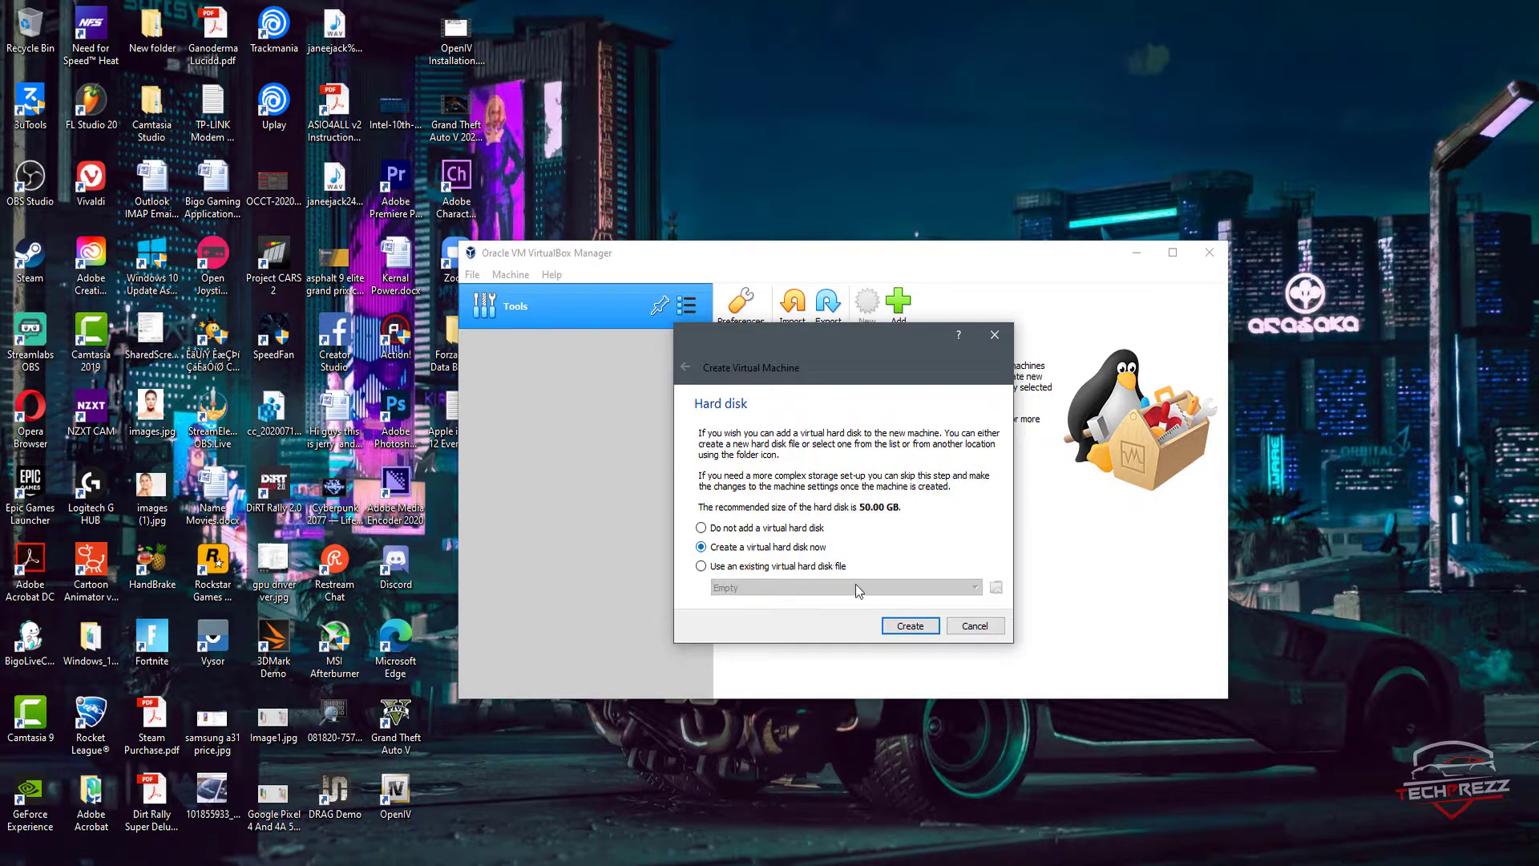
click(922, 627)
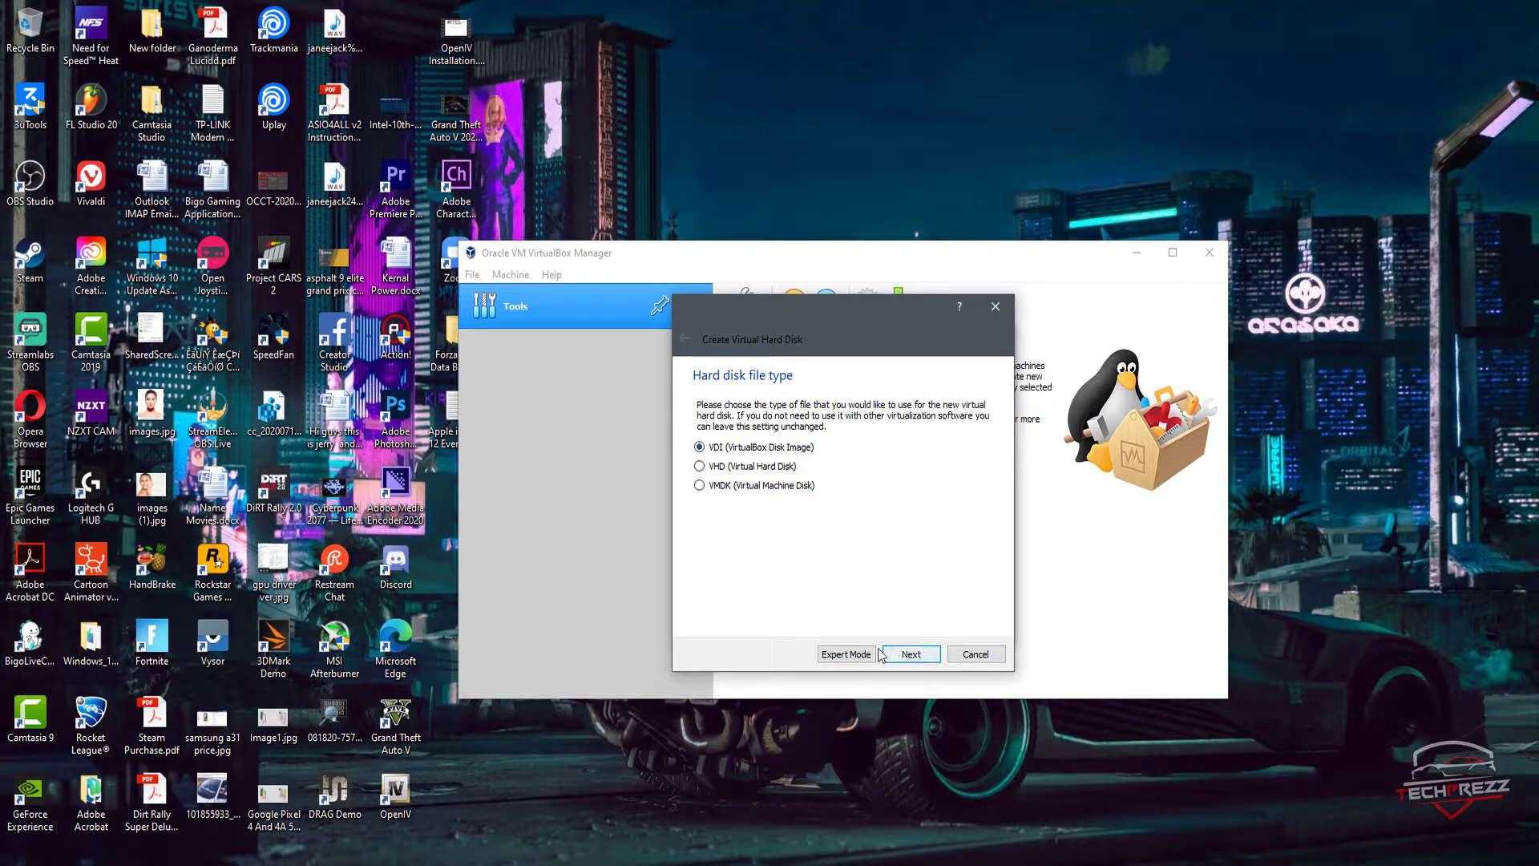
Step: Accept VDI (VirtualBox Disk Image) as the hard disk file type and set the storage to Fixed size
click(913, 659)
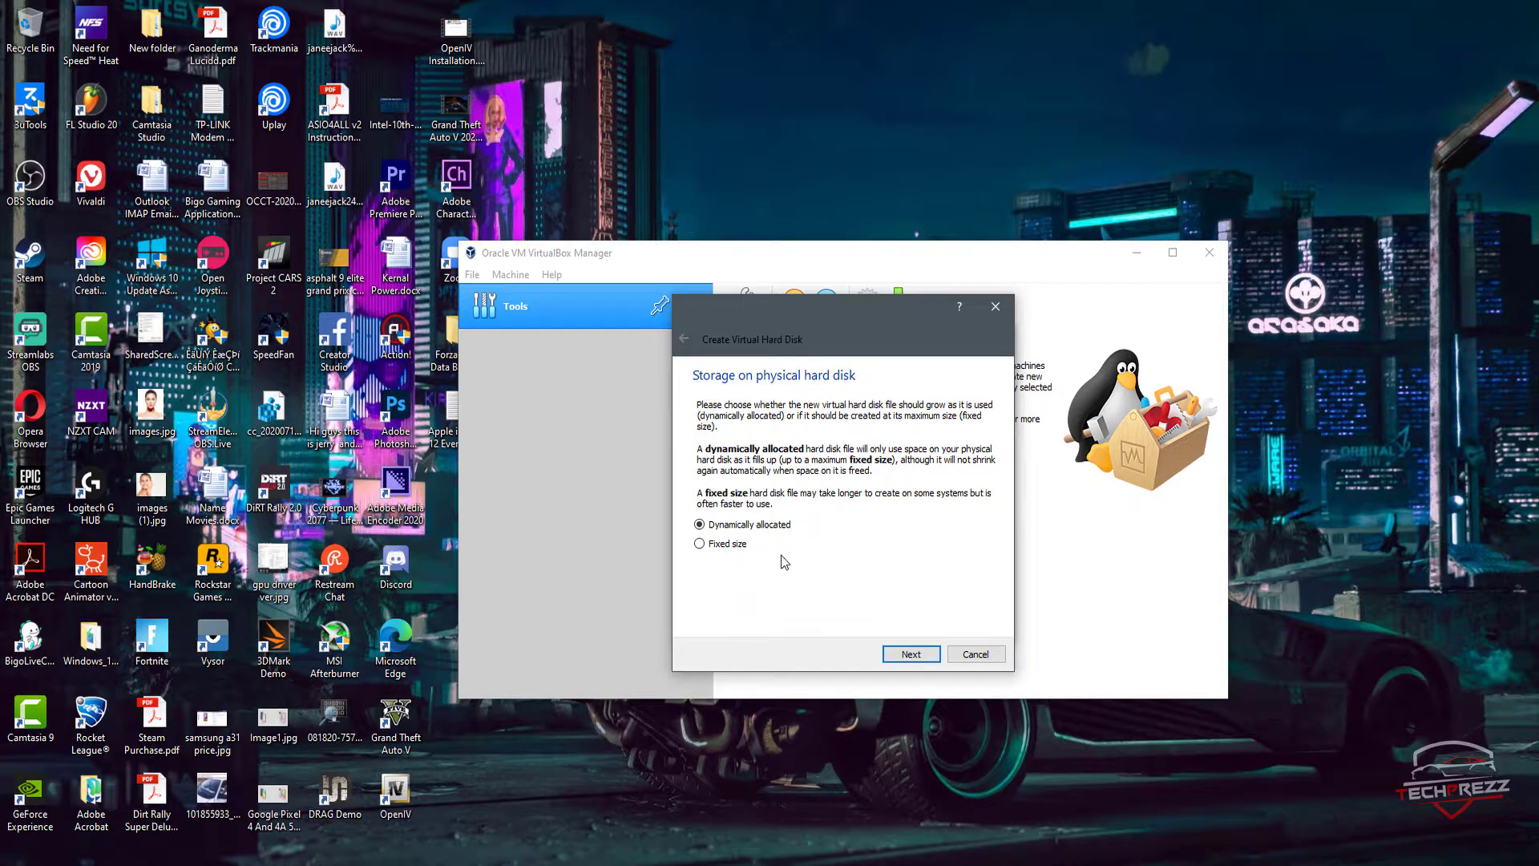
click(726, 548)
click(724, 549)
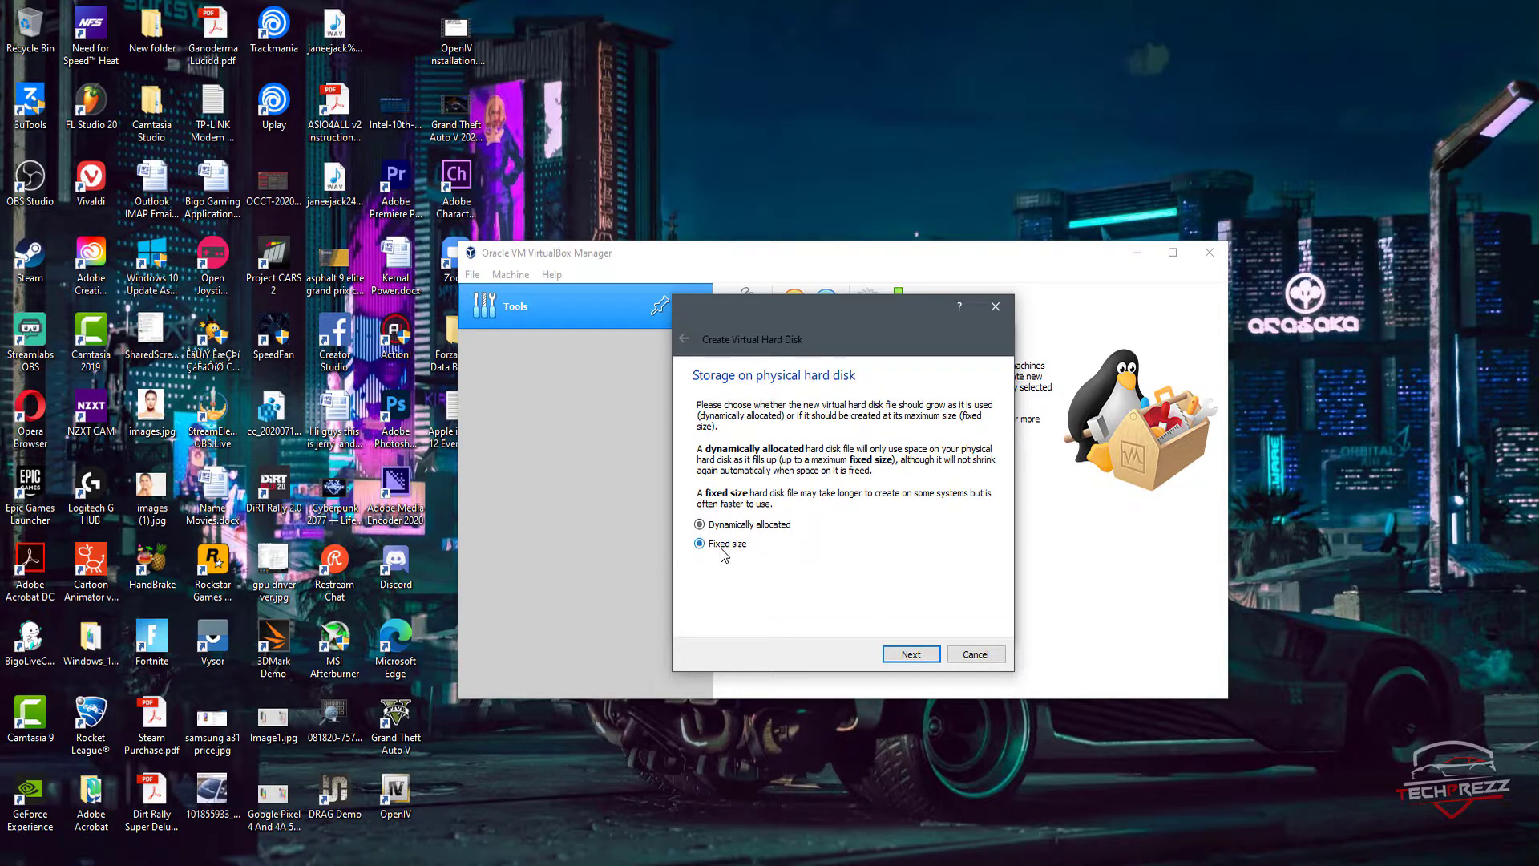
click(775, 524)
click(724, 545)
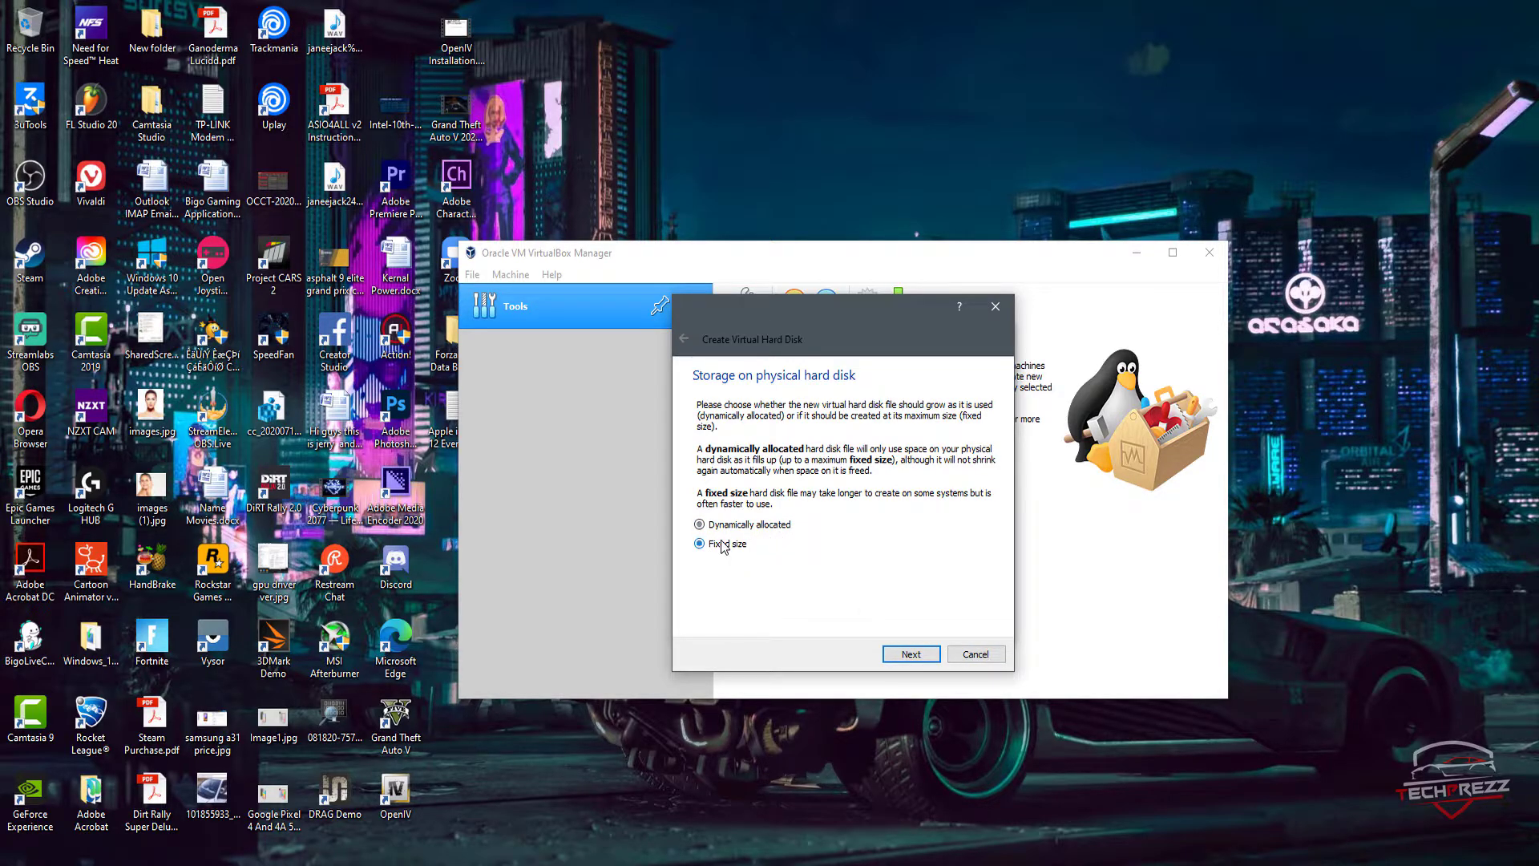
click(906, 654)
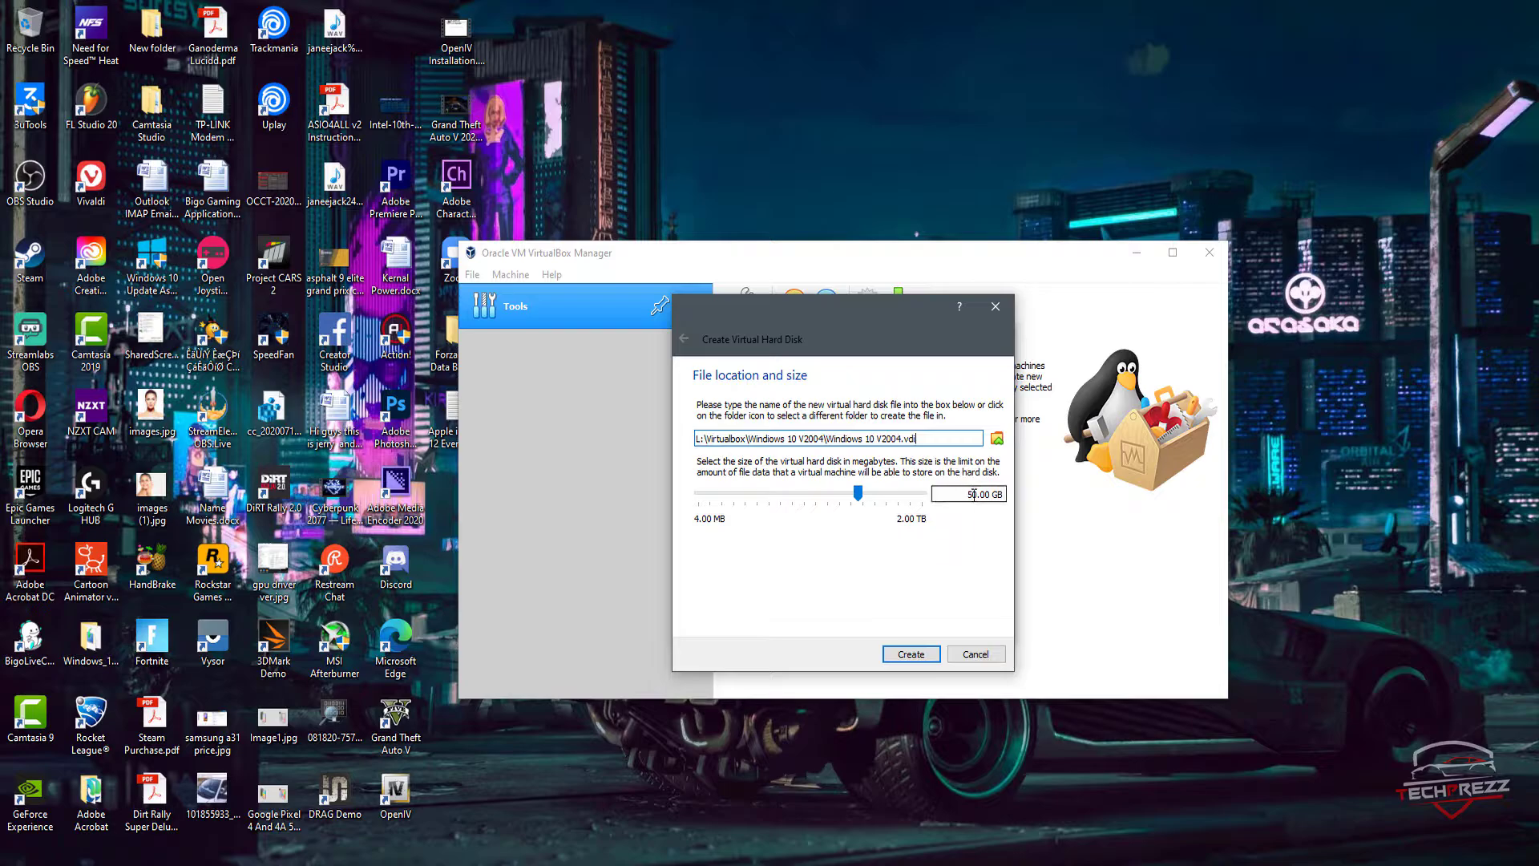
Step: Reduce the virtual hard disk size to about 26.67 GB and create the disk
drag(975, 494, 969, 494)
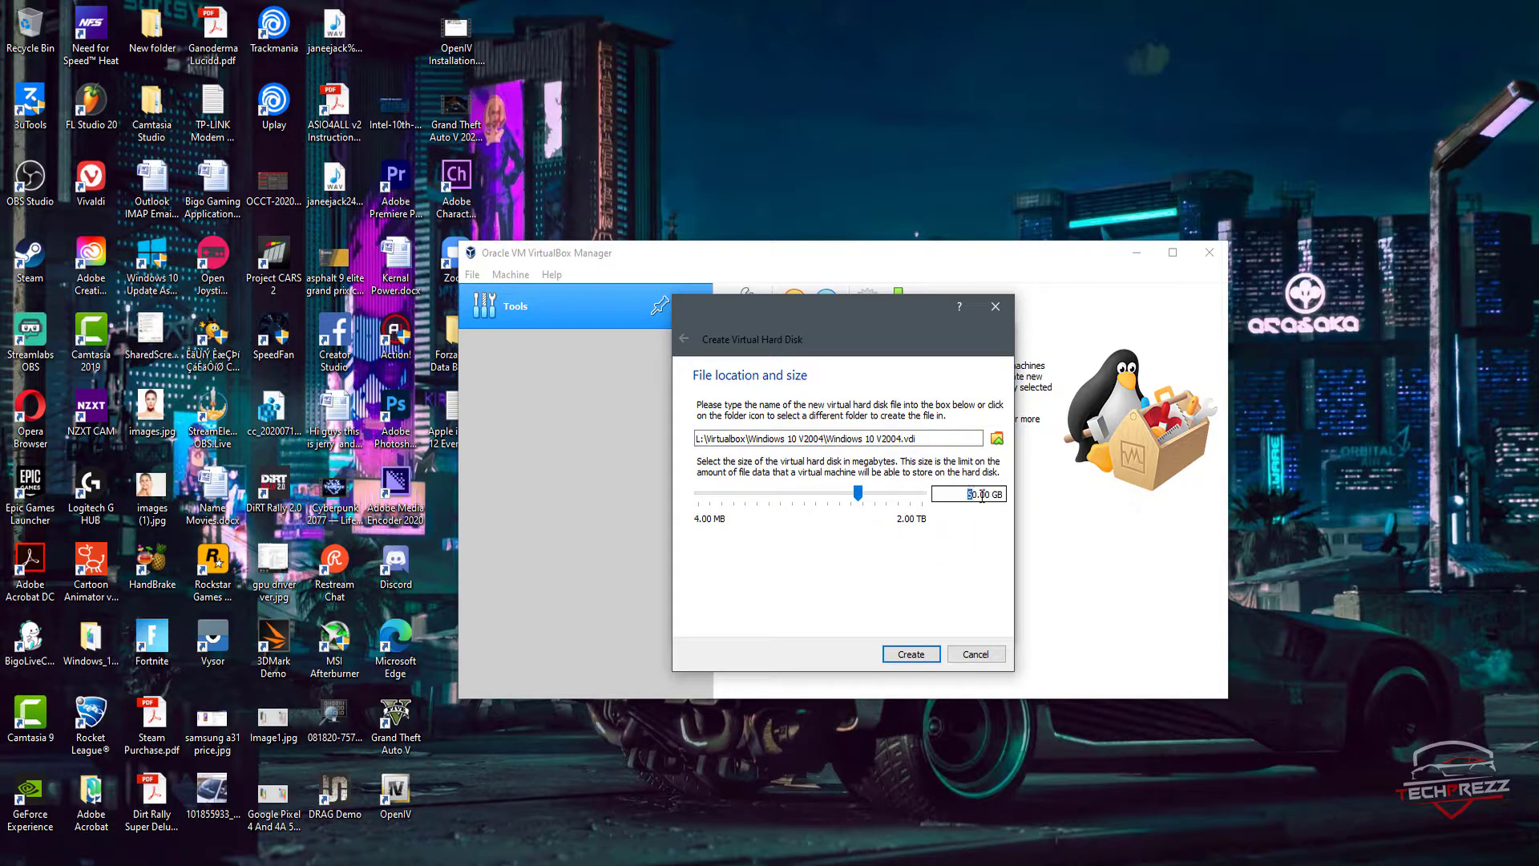
click(977, 495)
mouse_move(858, 493)
mouse_down()
mouse_move(827, 491)
mouse_move(847, 493)
mouse_up()
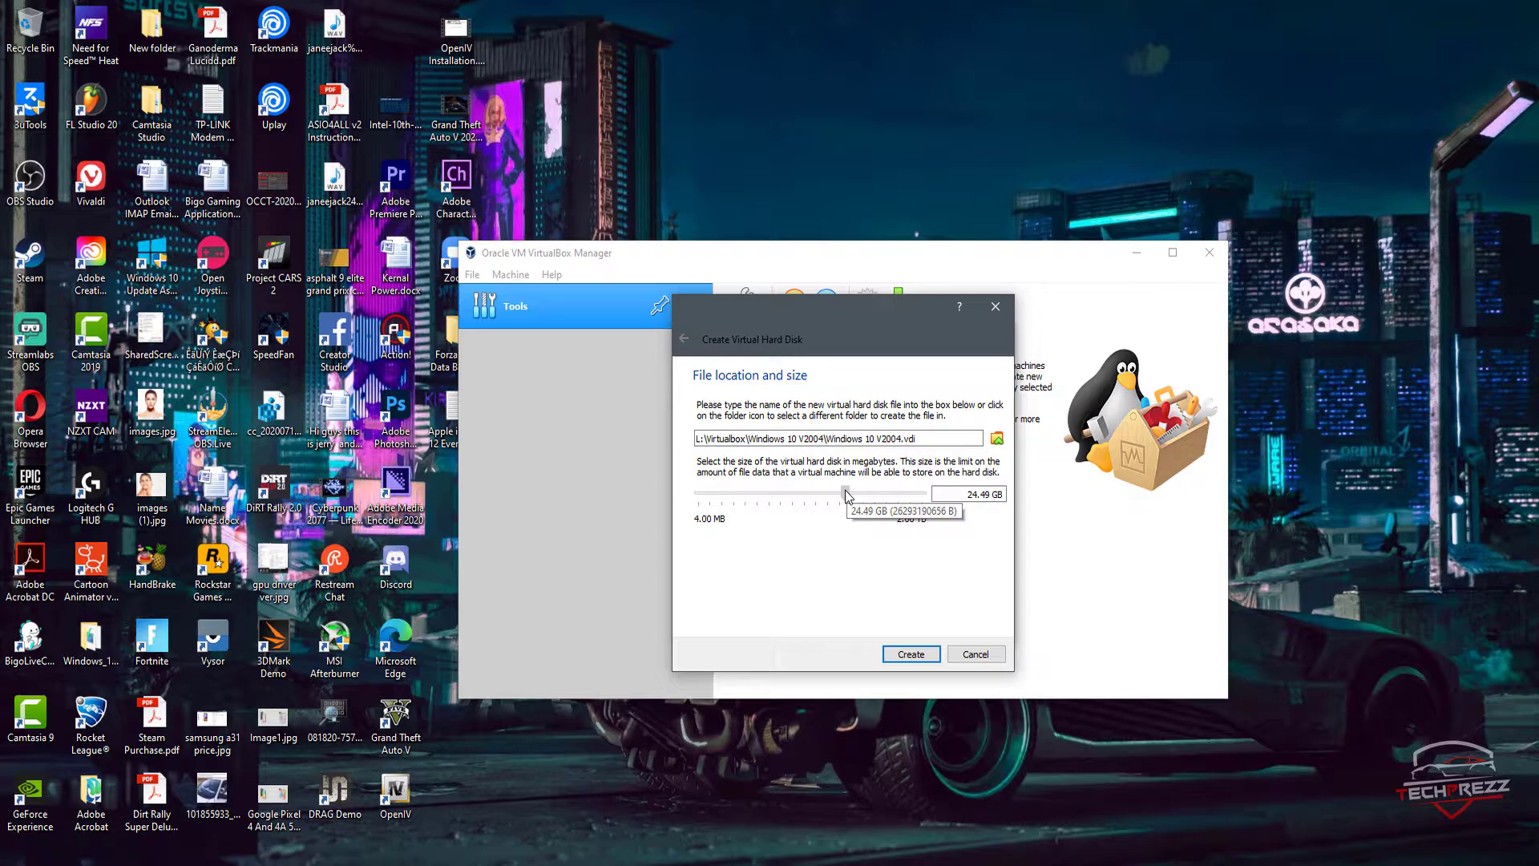
mouse_move(847, 495)
mouse_down()
mouse_move(826, 496)
mouse_move(848, 499)
mouse_up()
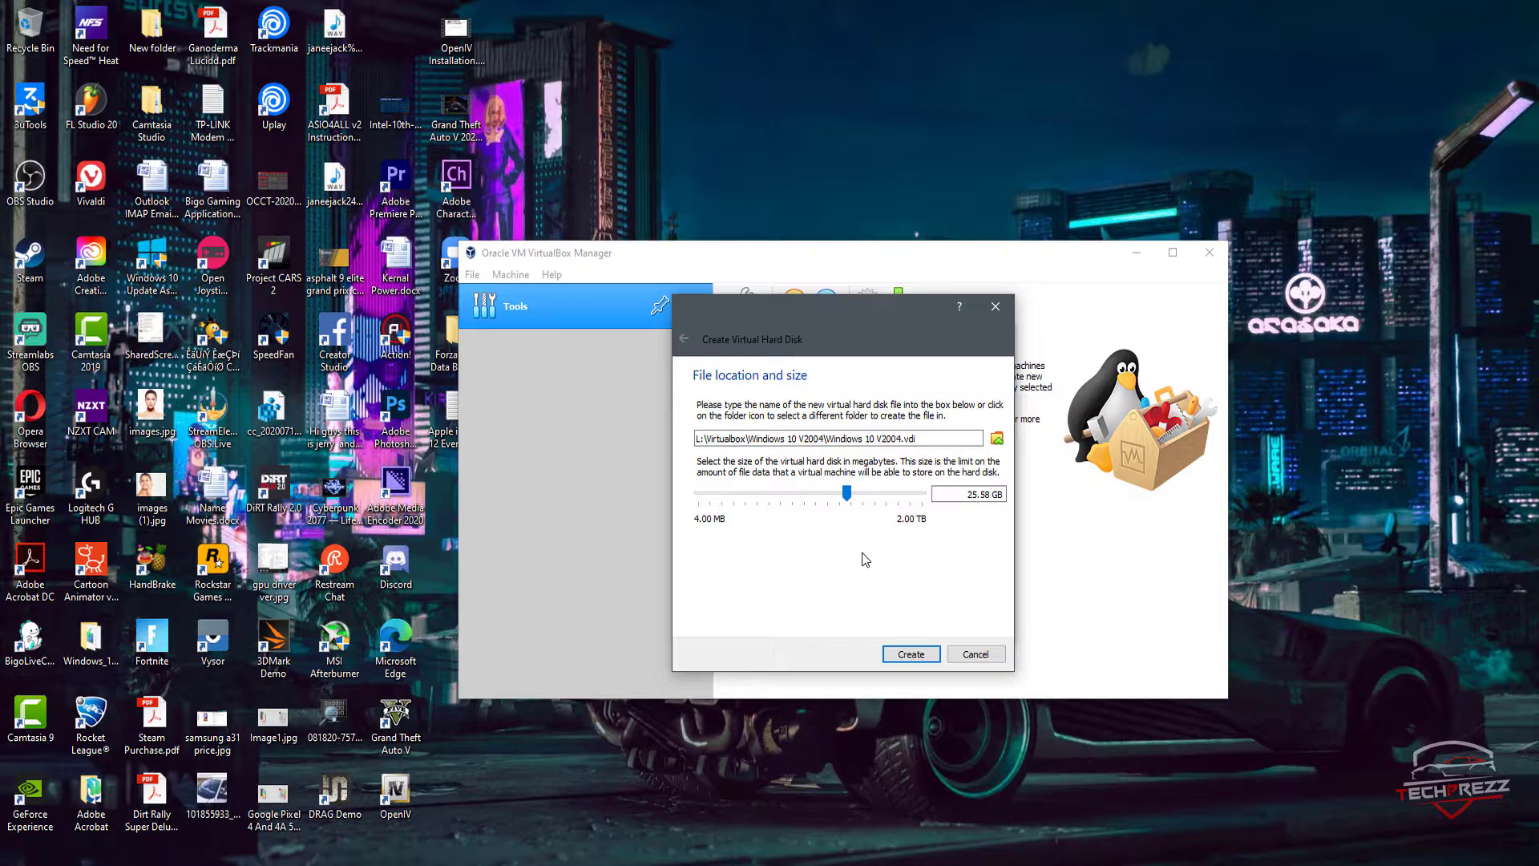
click(919, 656)
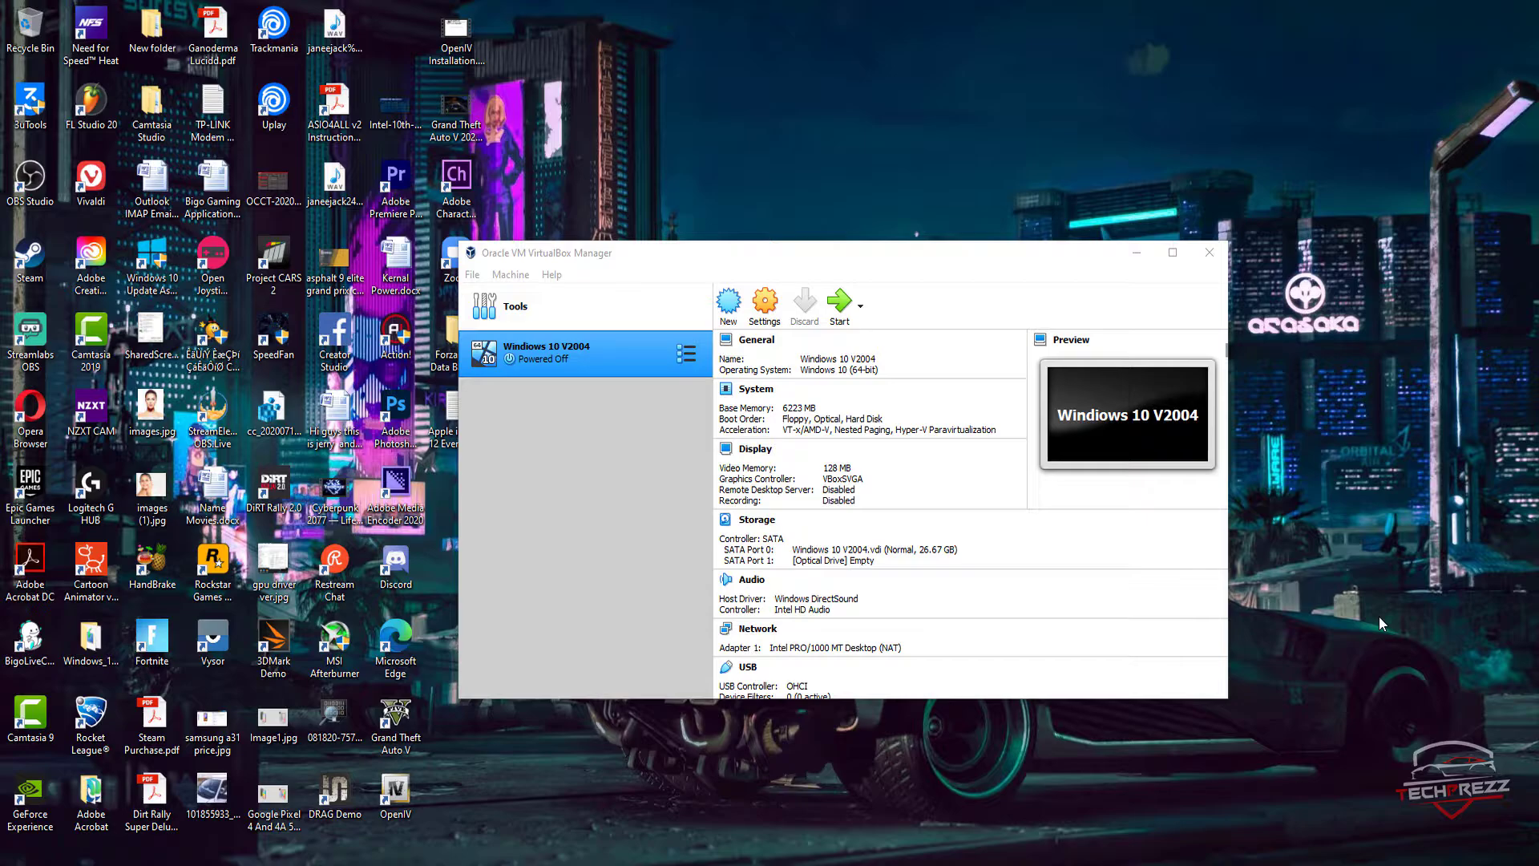
Step: Start the Windows 10 V2004 virtual machine and check the available start-up disk options
click(542, 350)
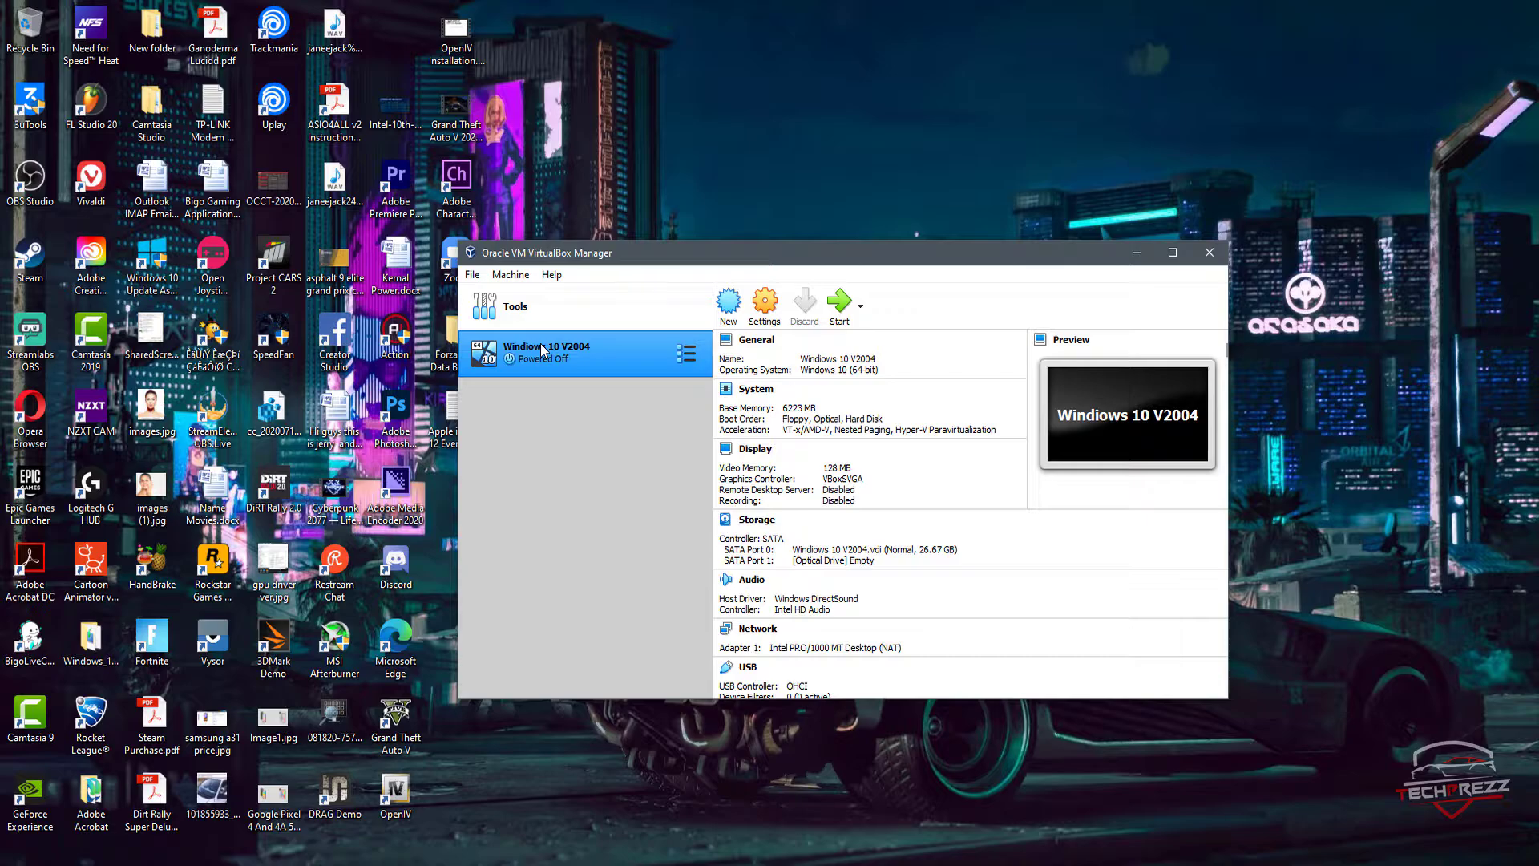
double_click(542, 350)
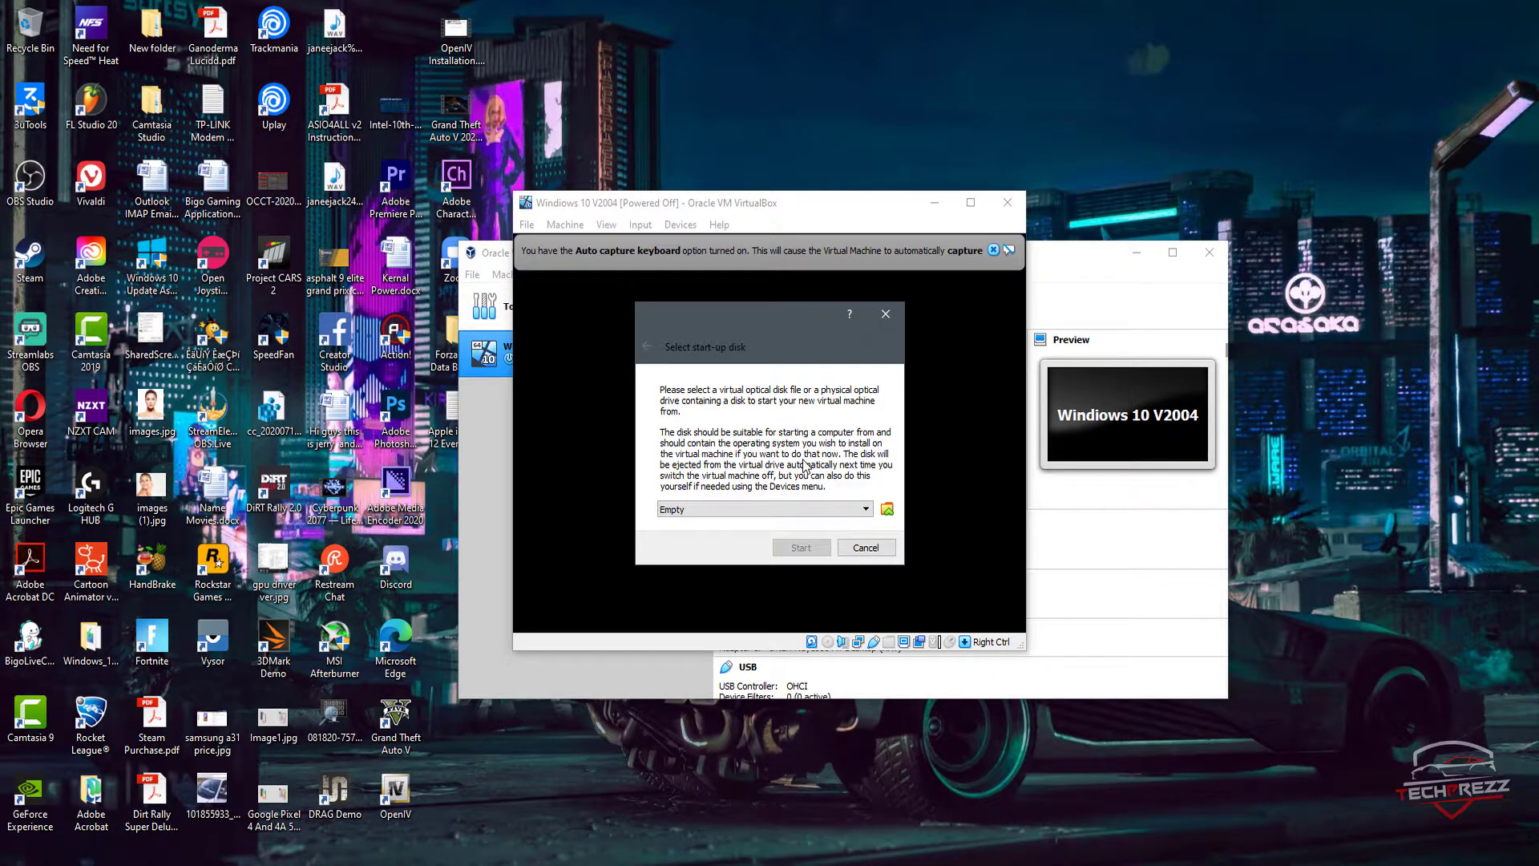
click(824, 513)
click(857, 526)
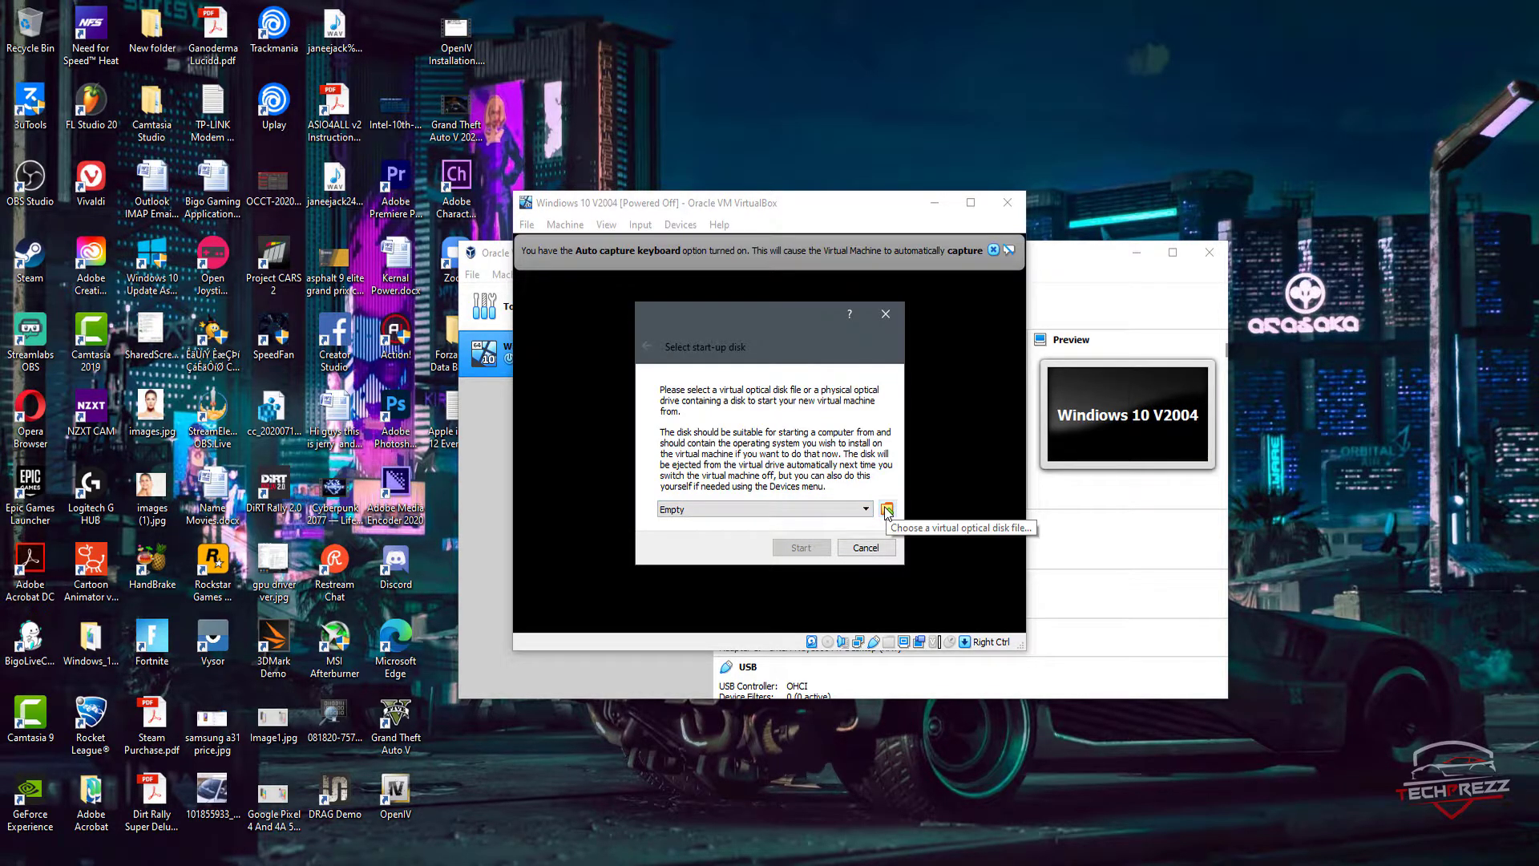
Step: Choose Windows_Ver_2004_May _2020_Update.iso from the 2TB-B (L:) drive as the start-up disk
click(888, 511)
click(532, 339)
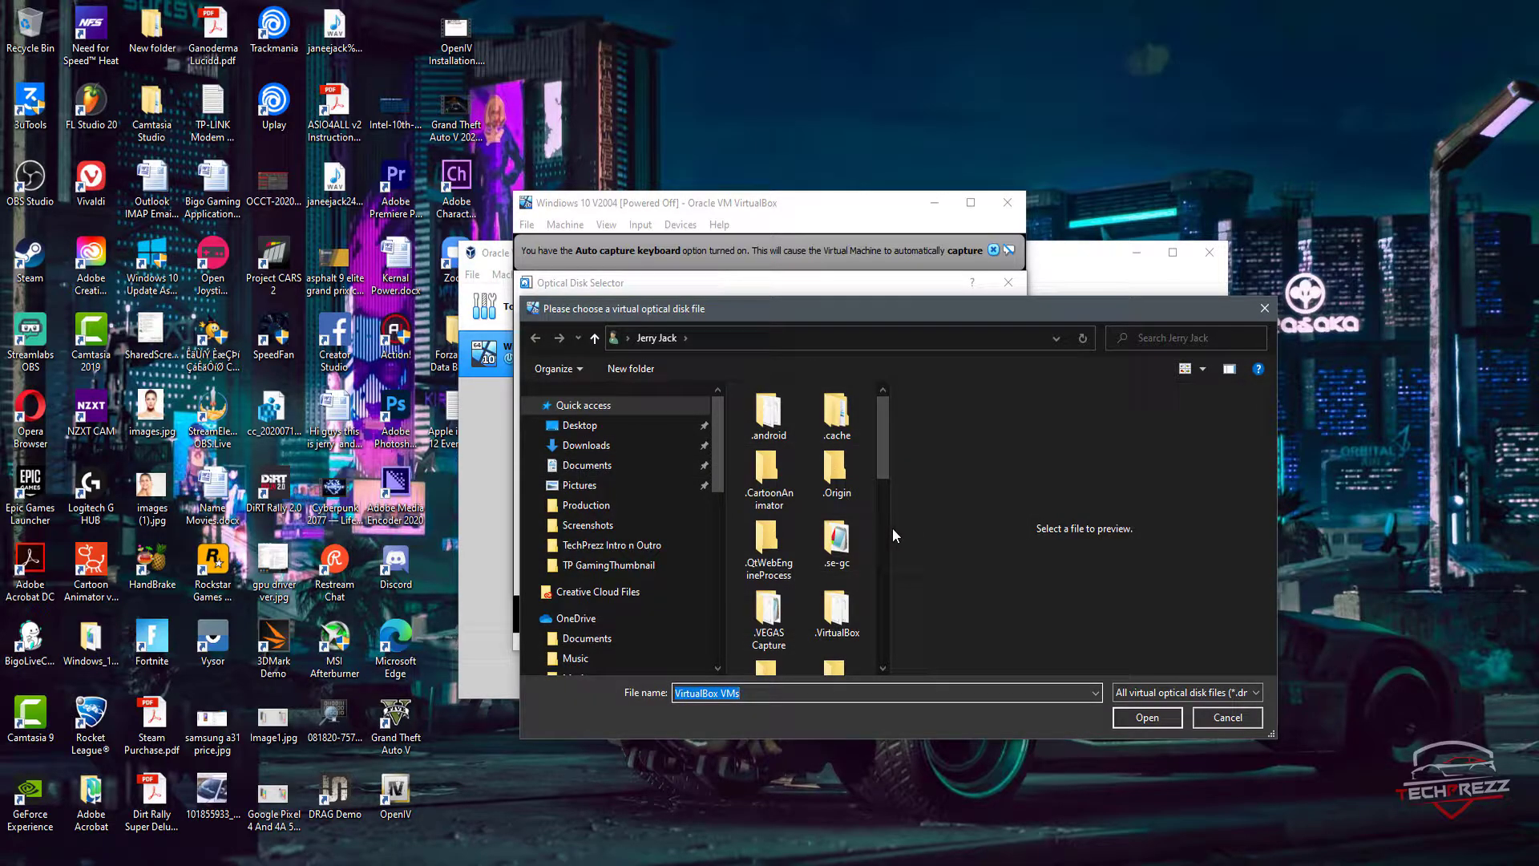
drag(892, 527, 1142, 527)
scroll(533, 598, down, 3)
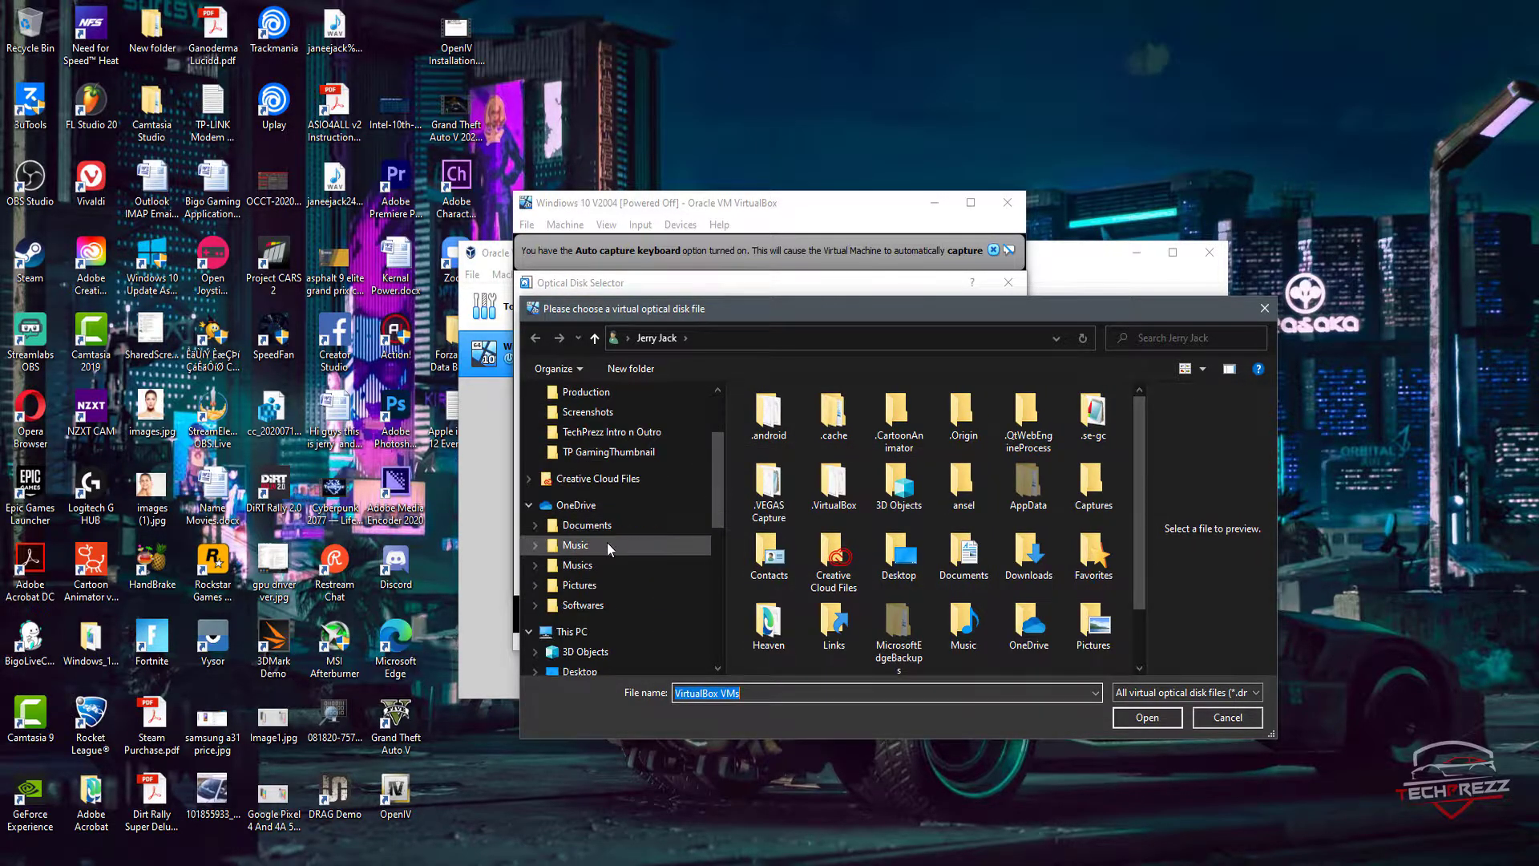
click(575, 607)
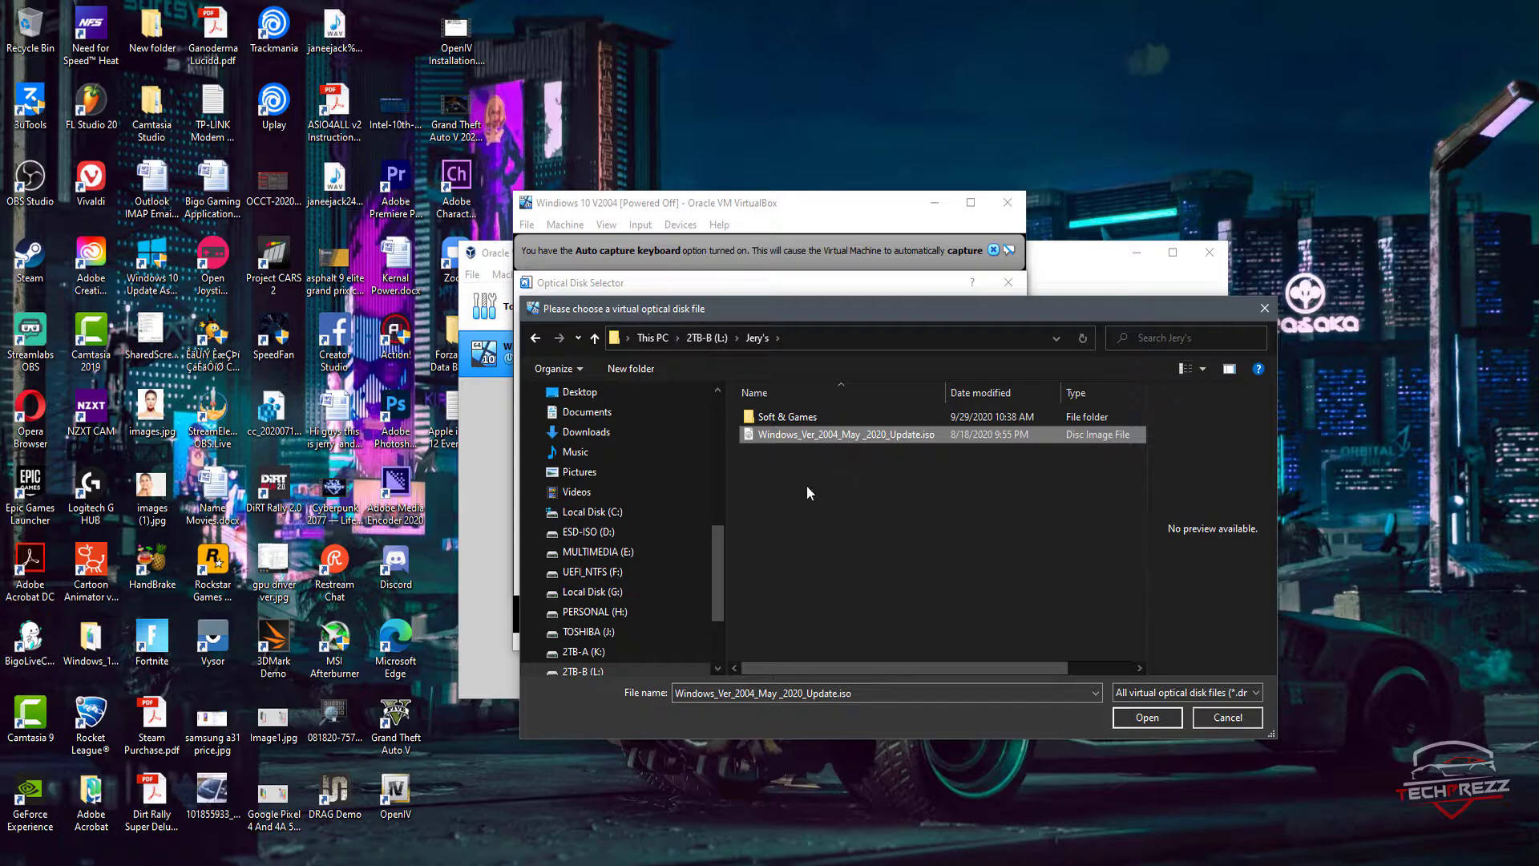
click(849, 510)
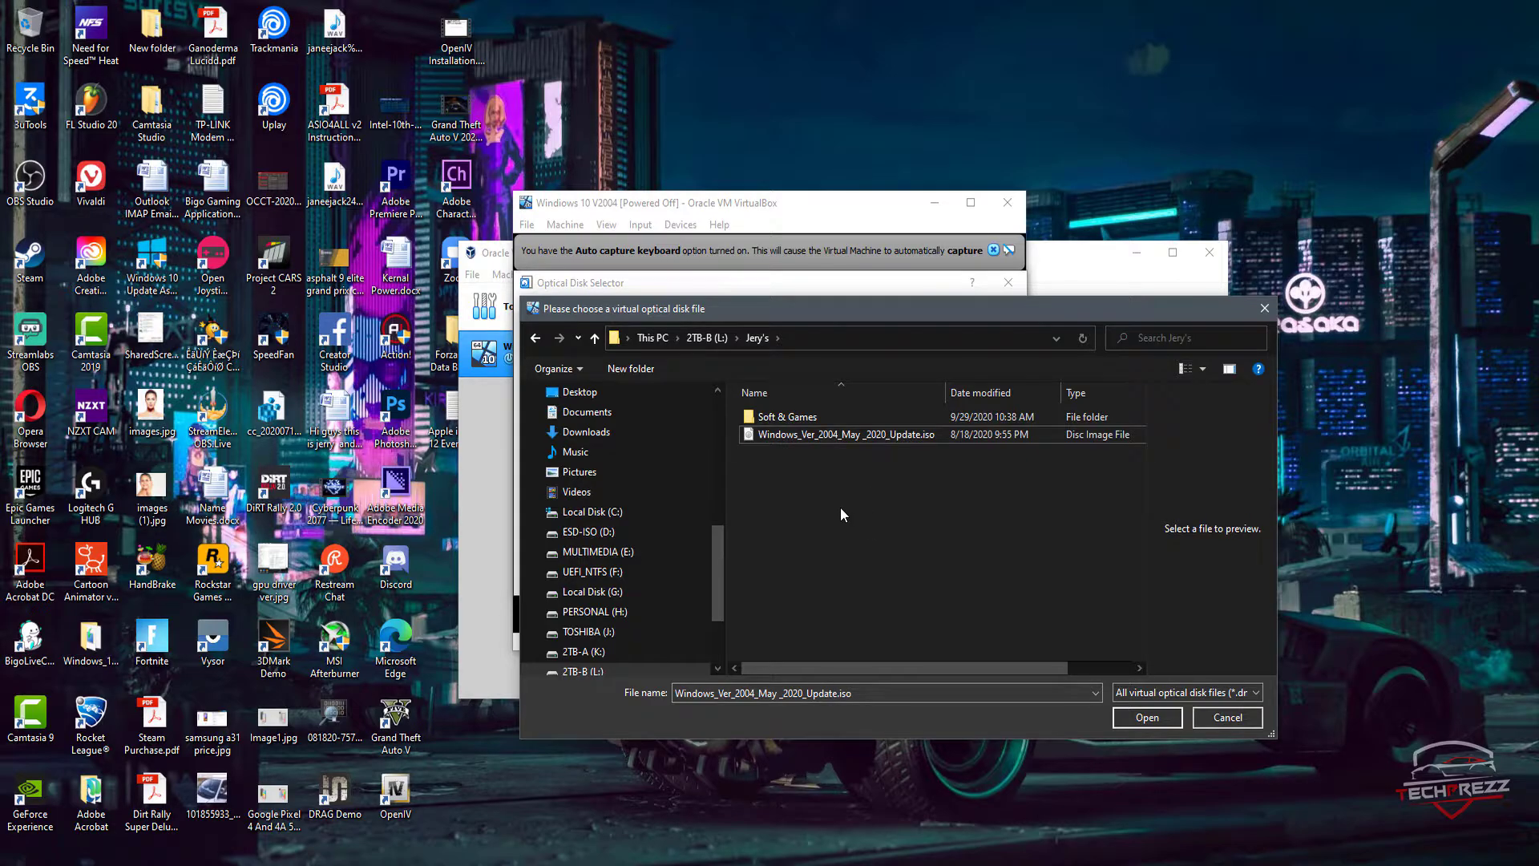
click(845, 441)
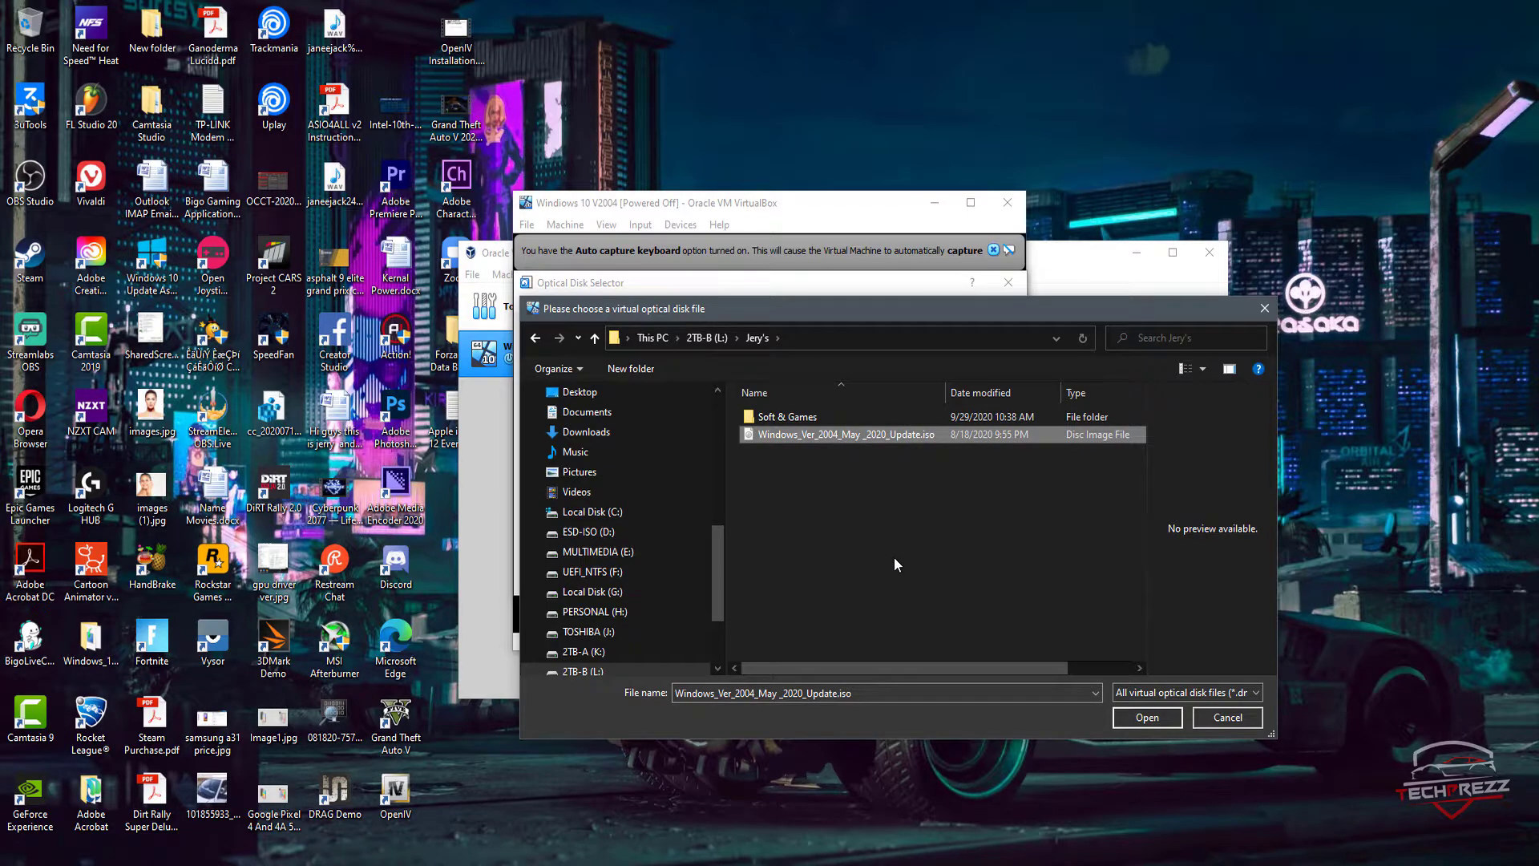
click(1152, 725)
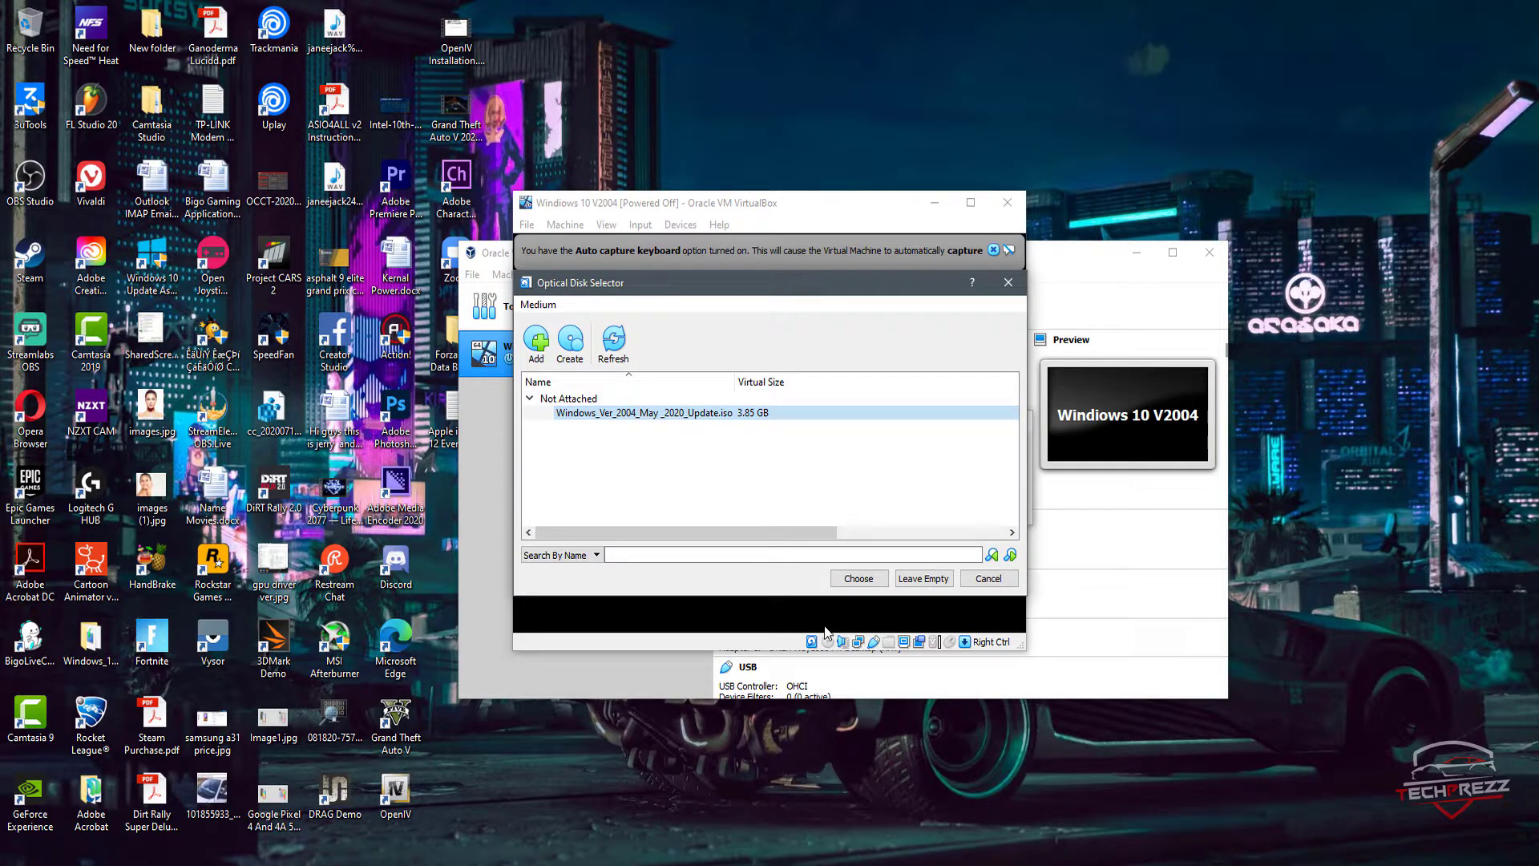
click(860, 579)
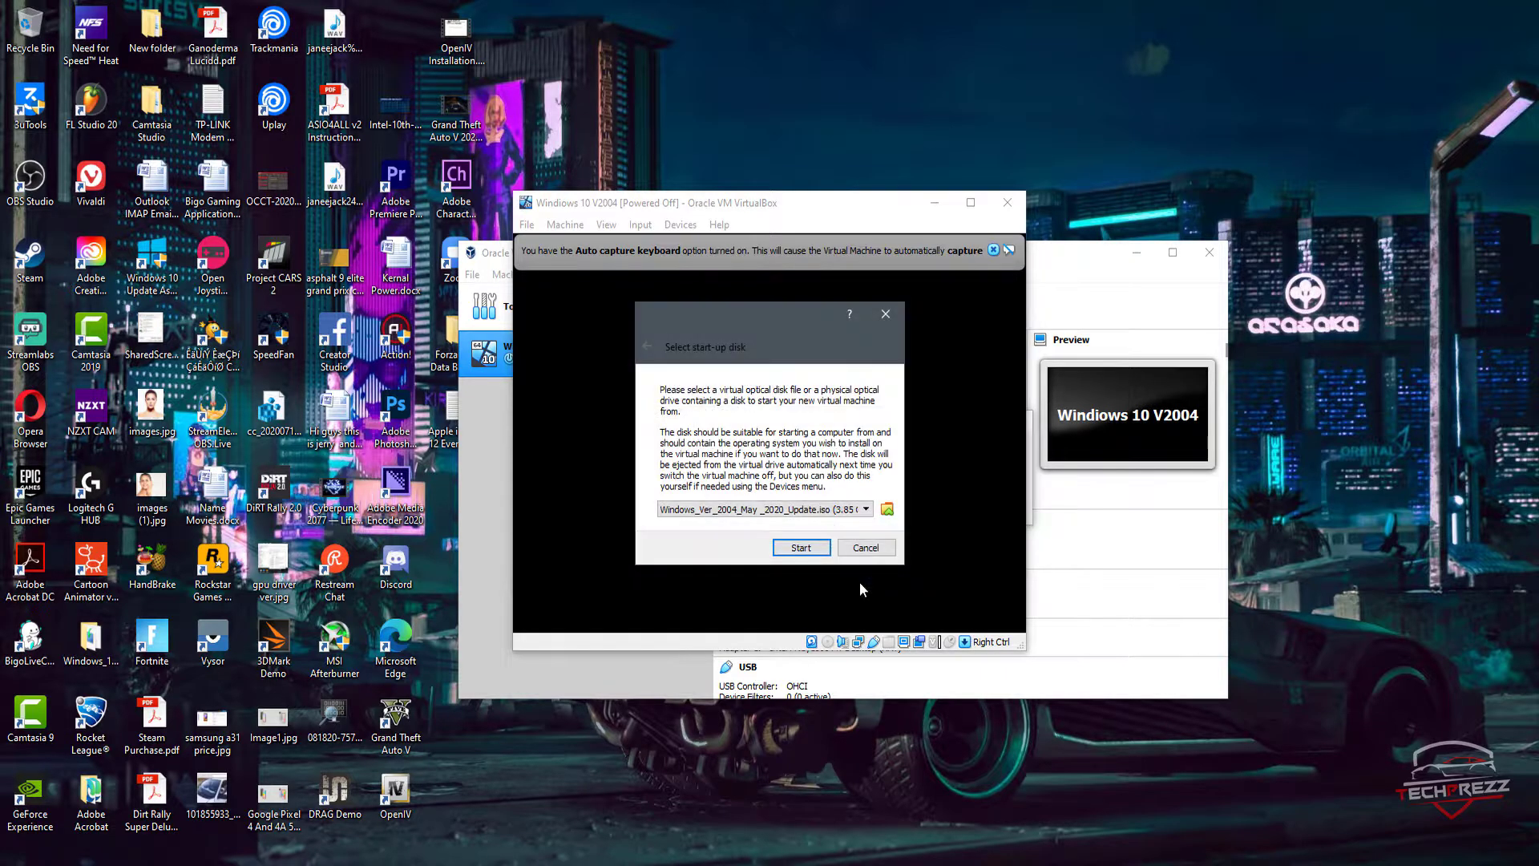
Step: Boot the virtual machine from the selected disk image and begin installing Windows with the default language and keyboard settings
click(802, 548)
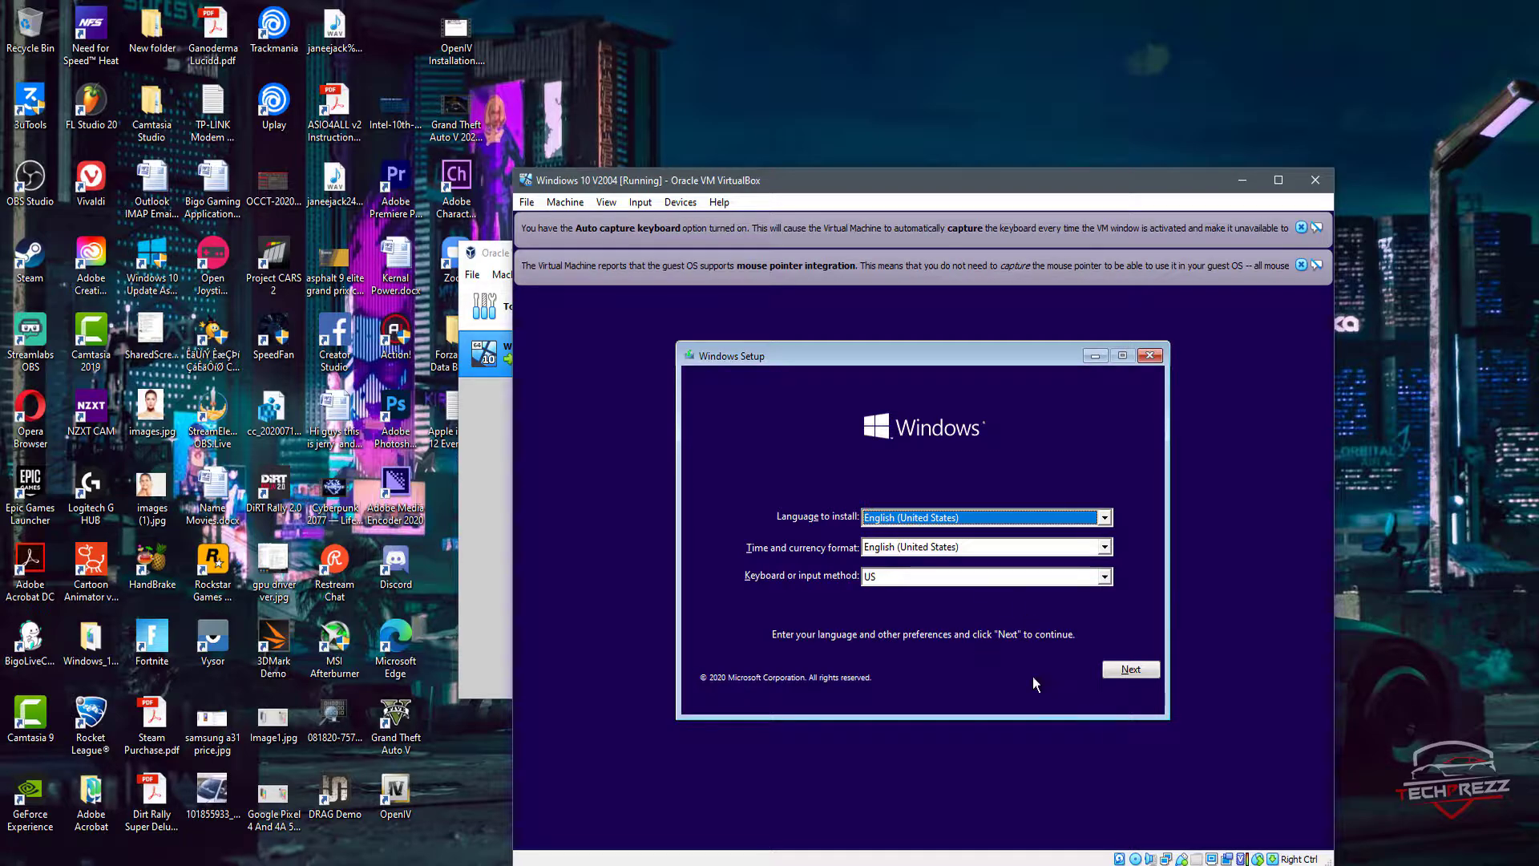
click(1128, 670)
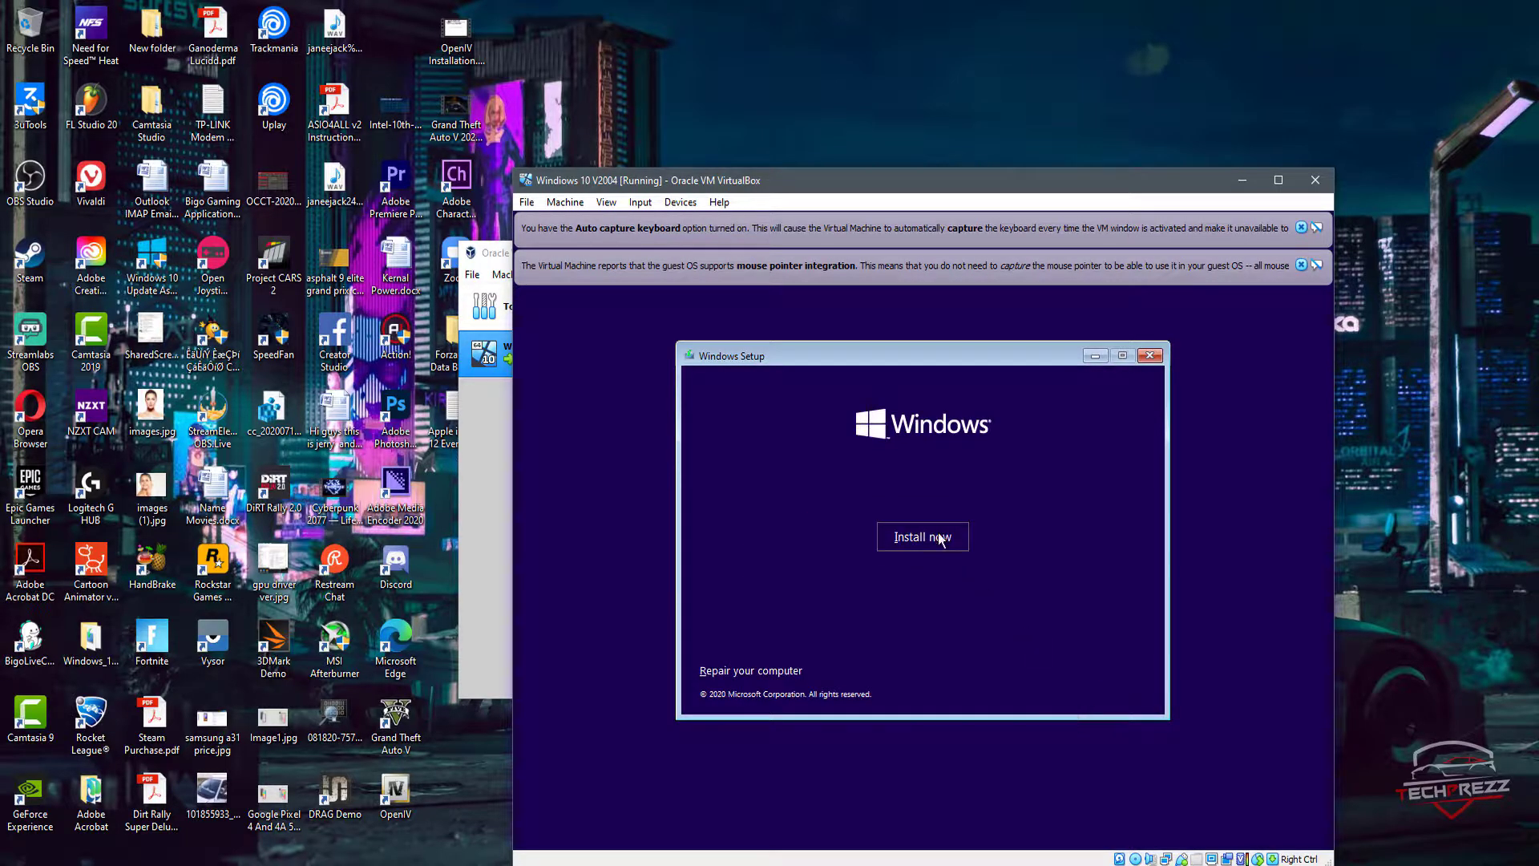
click(941, 537)
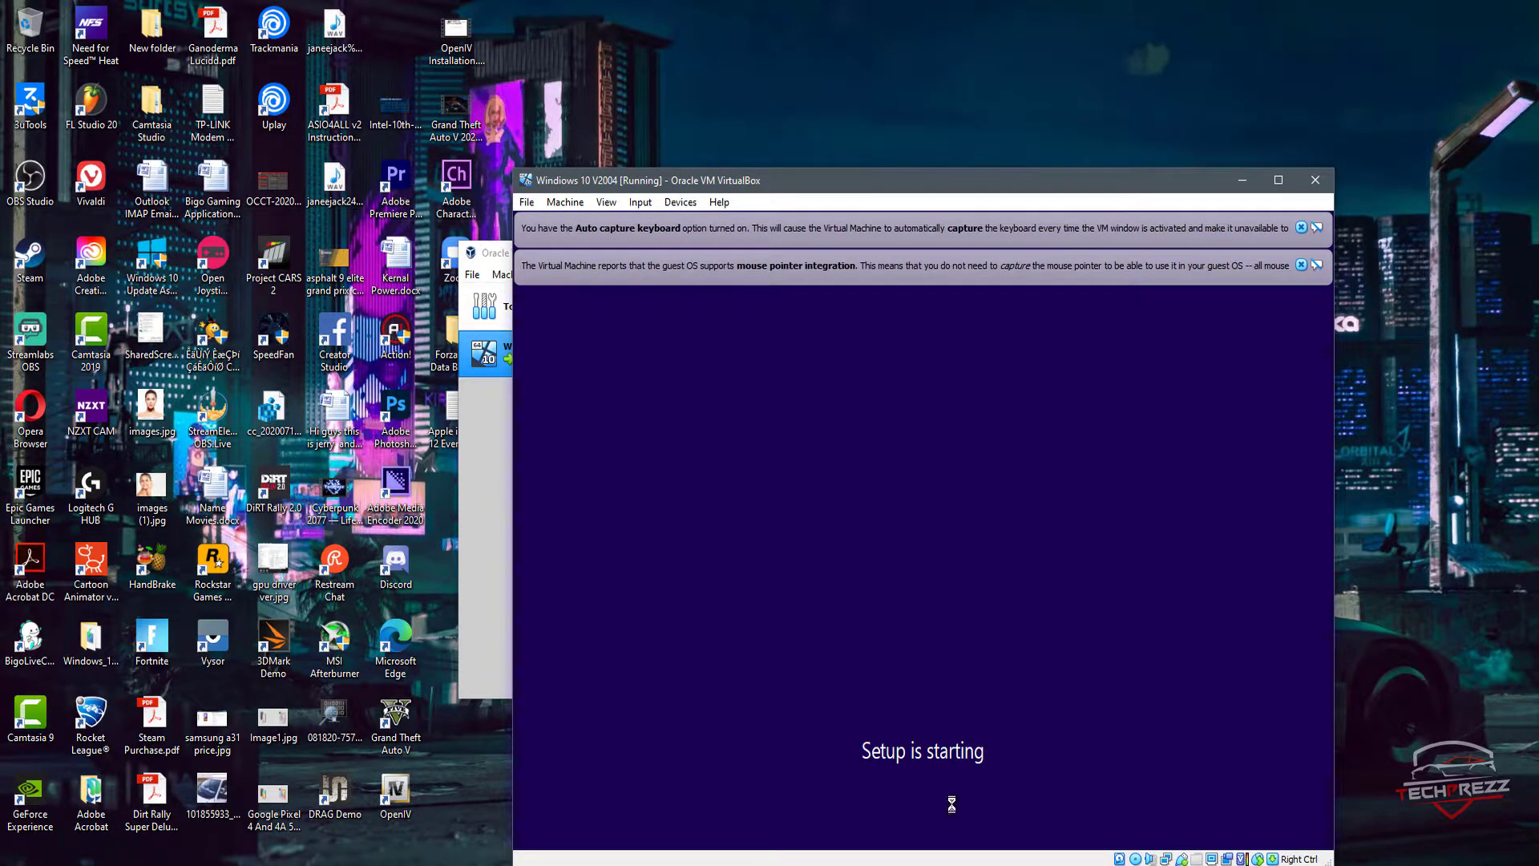
Step: Accept the license terms and run a custom Windows-only installation on the Drive 0 unallocated space
click(771, 639)
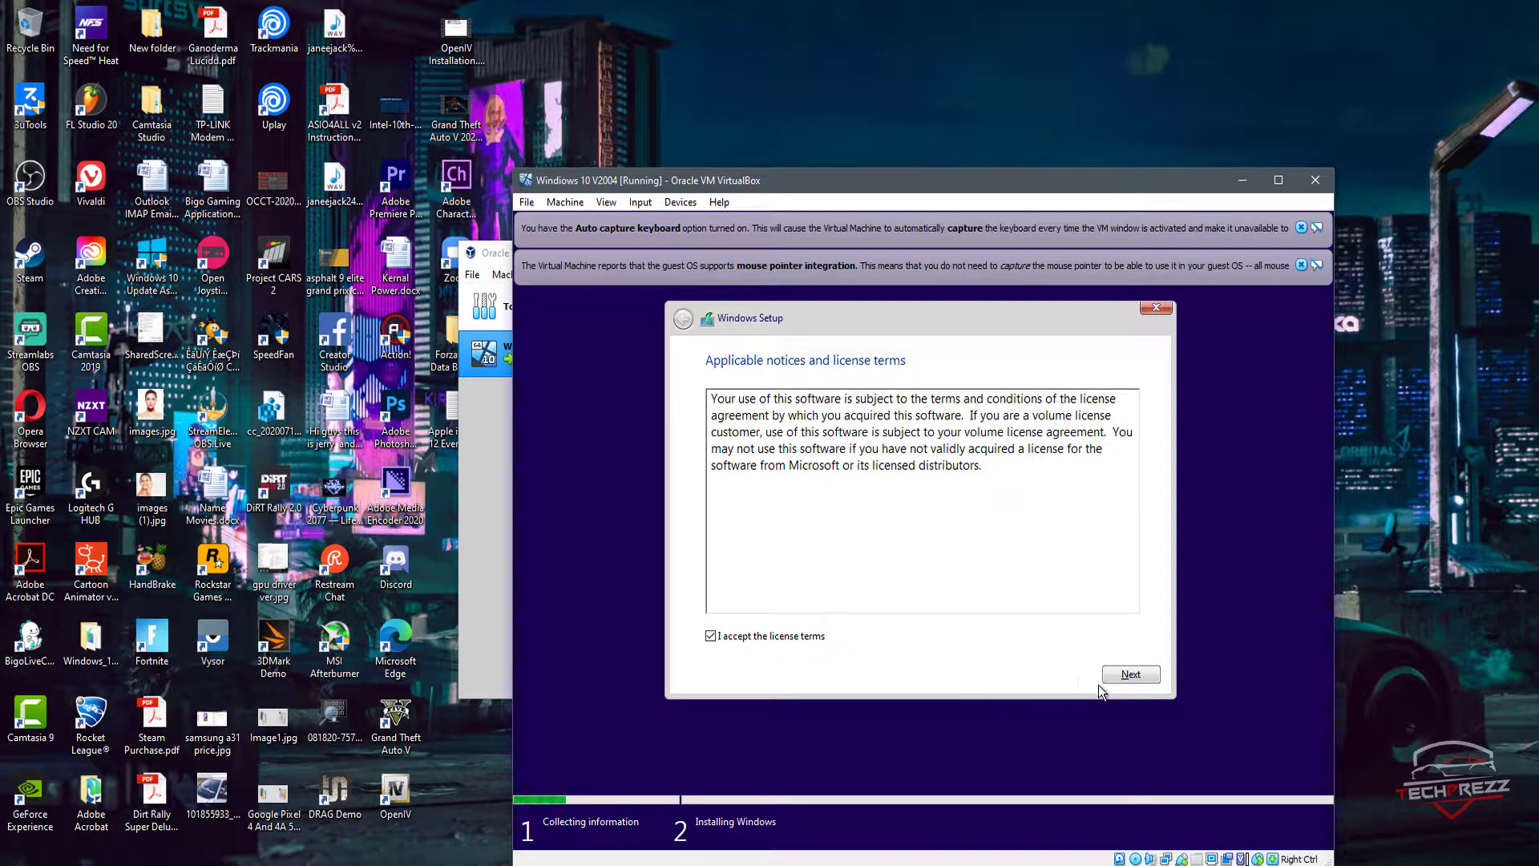
click(1147, 679)
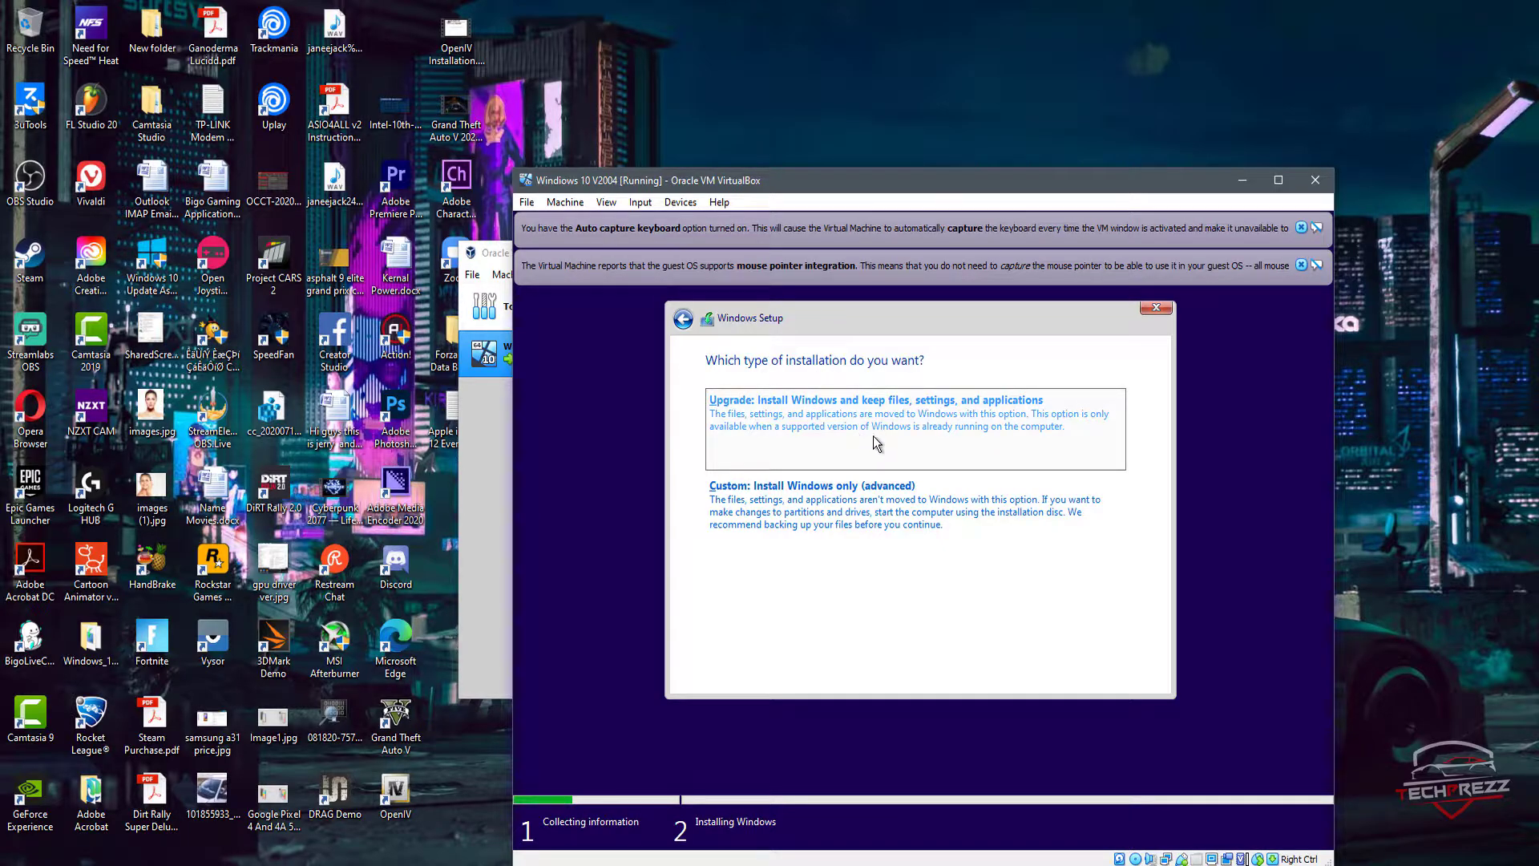
click(980, 505)
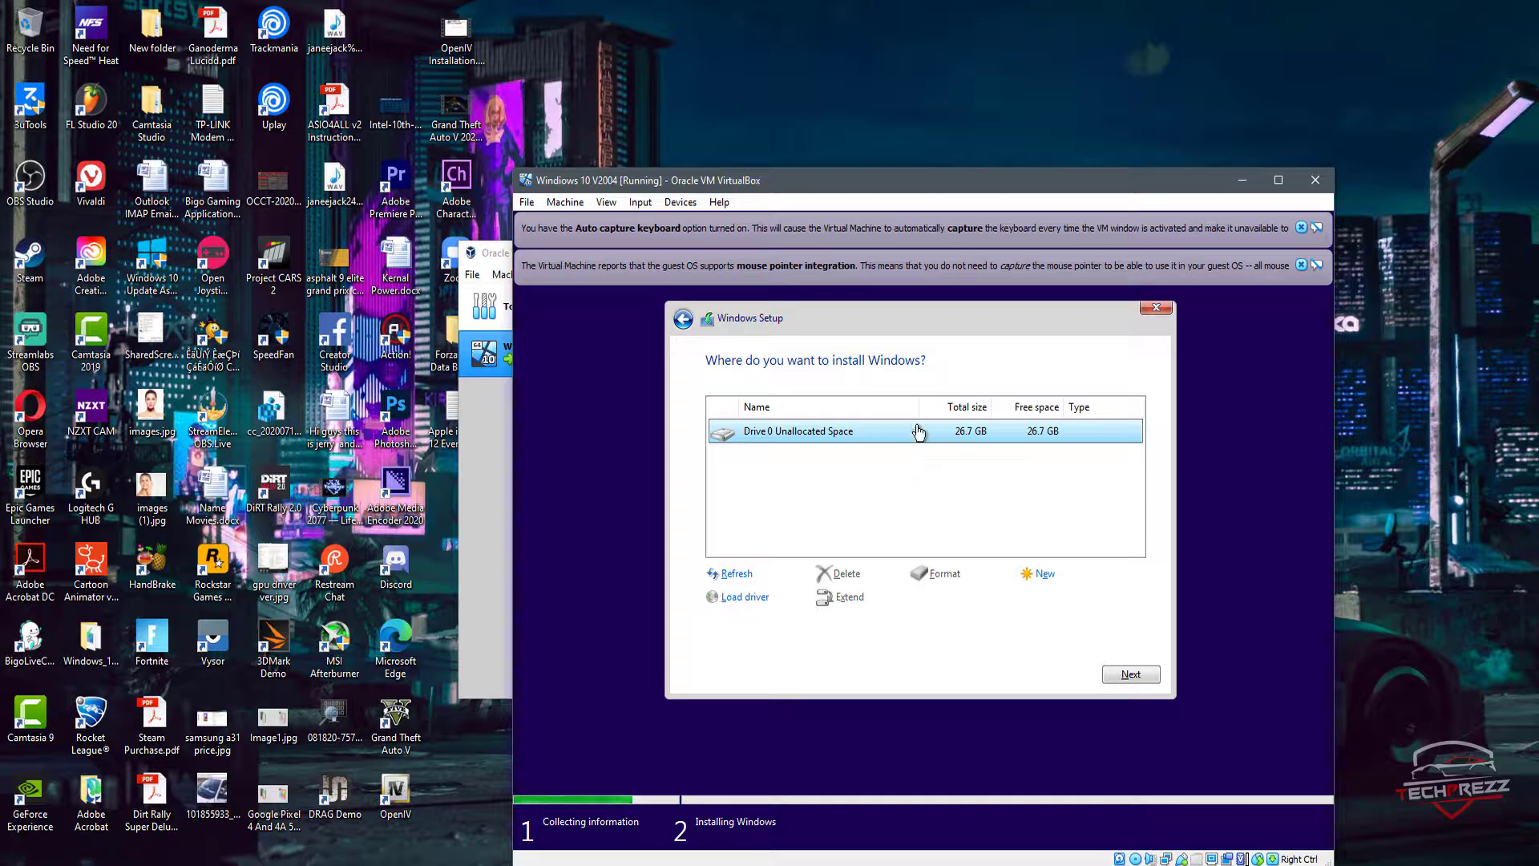
click(1128, 674)
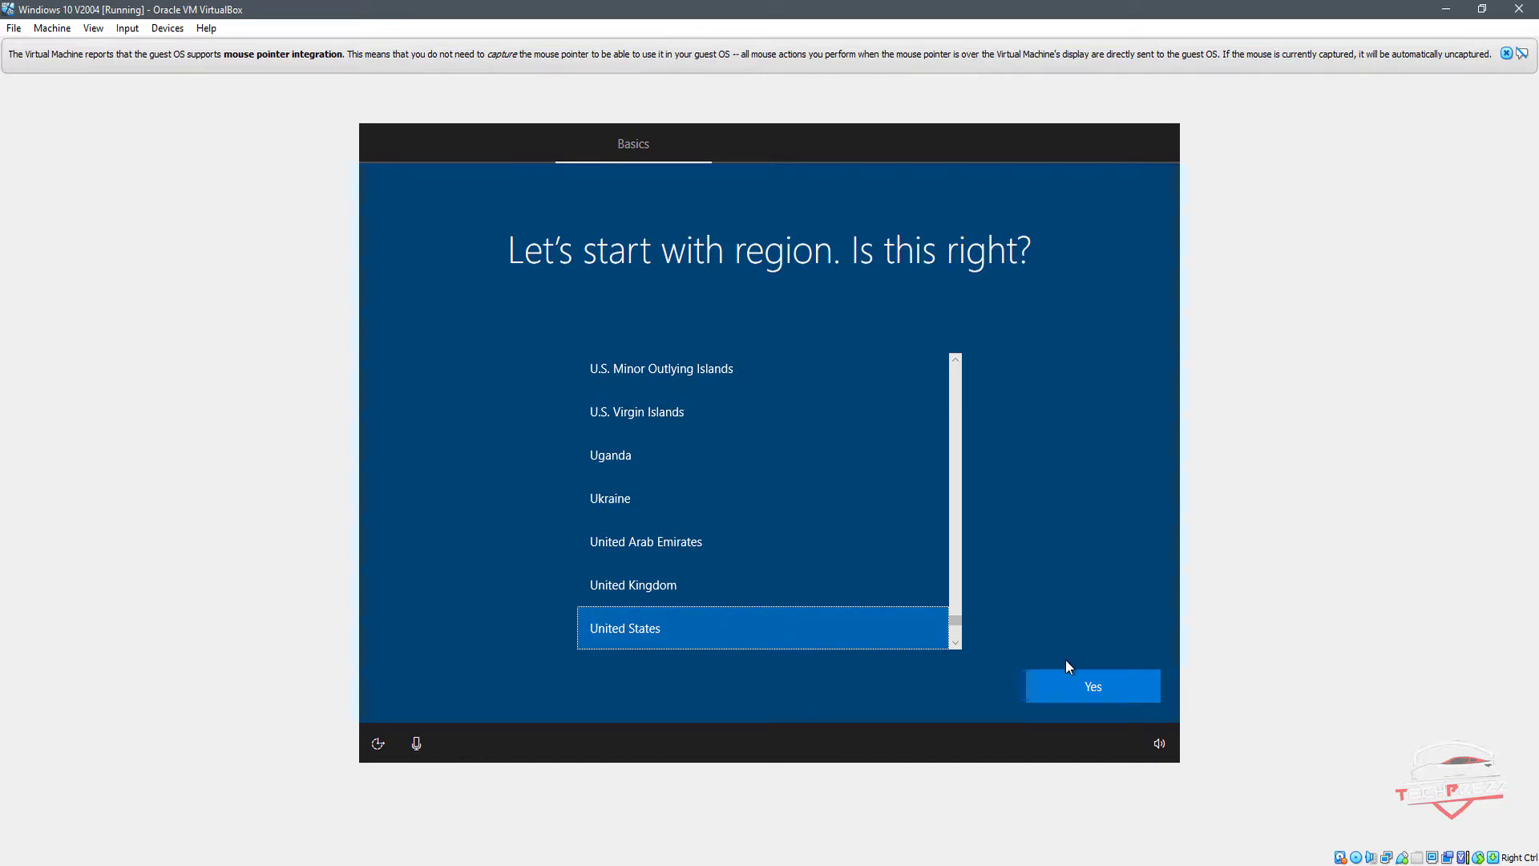
Step: Confirm United States as the region and US as the keyboard layout
click(1121, 693)
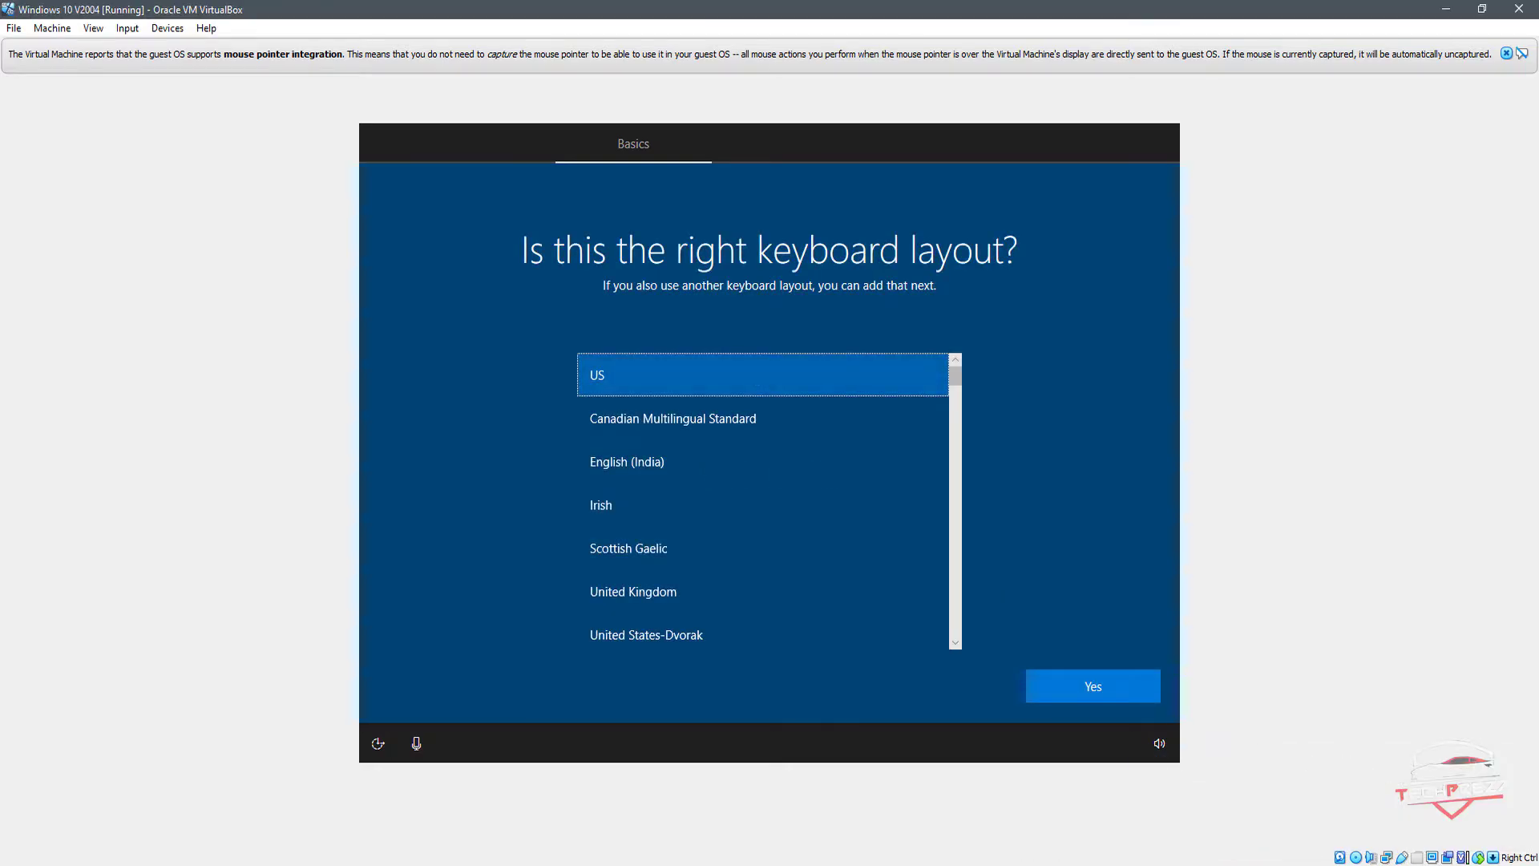
click(1102, 691)
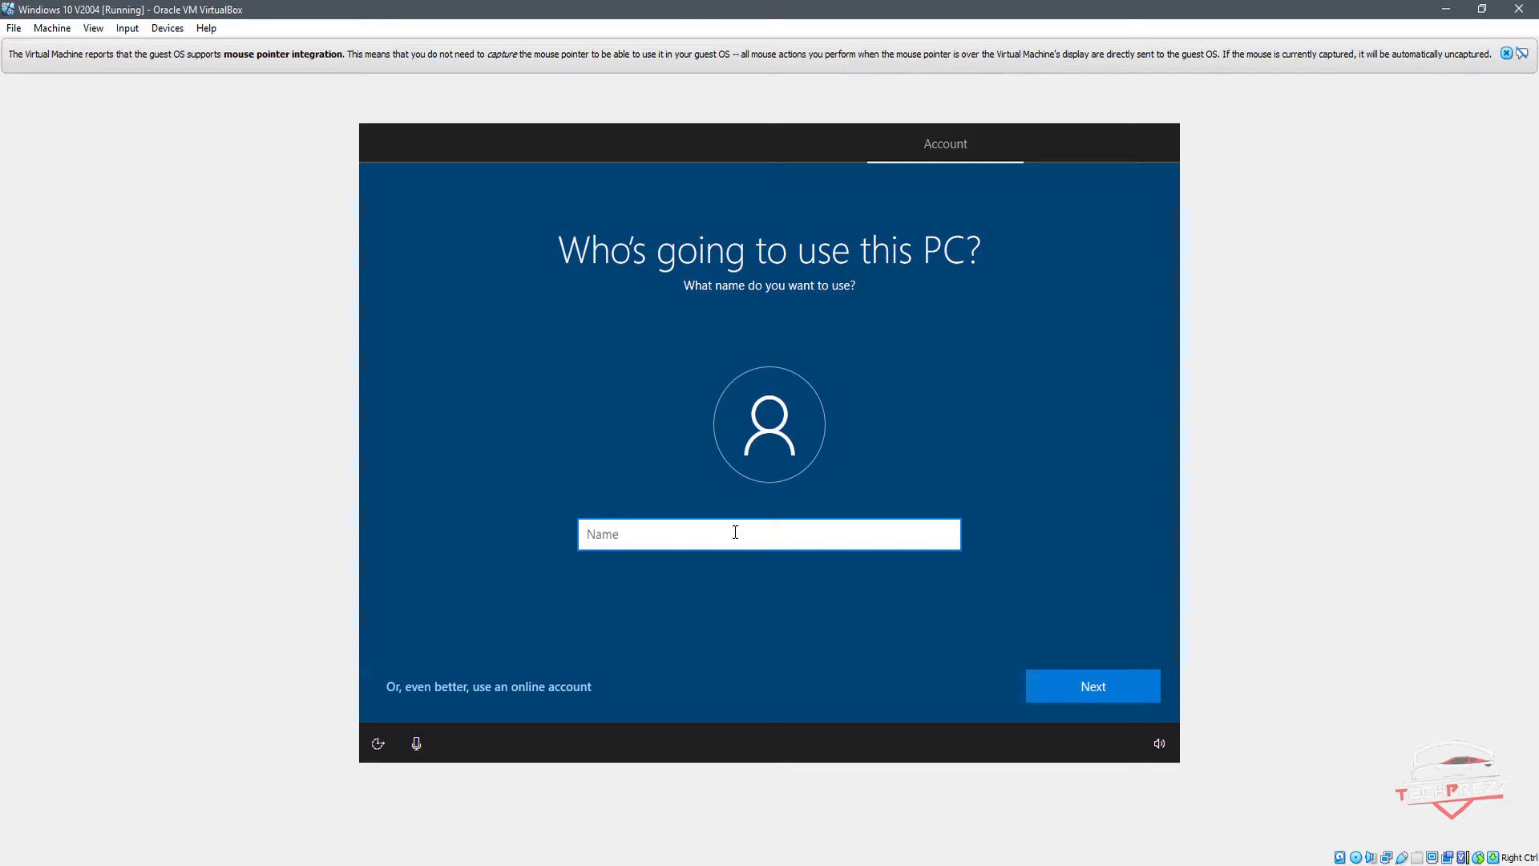
Step: Set up the PC account with the name TechPrezz, then enter and confirm the account password
text(TechPrezz)
click(1063, 683)
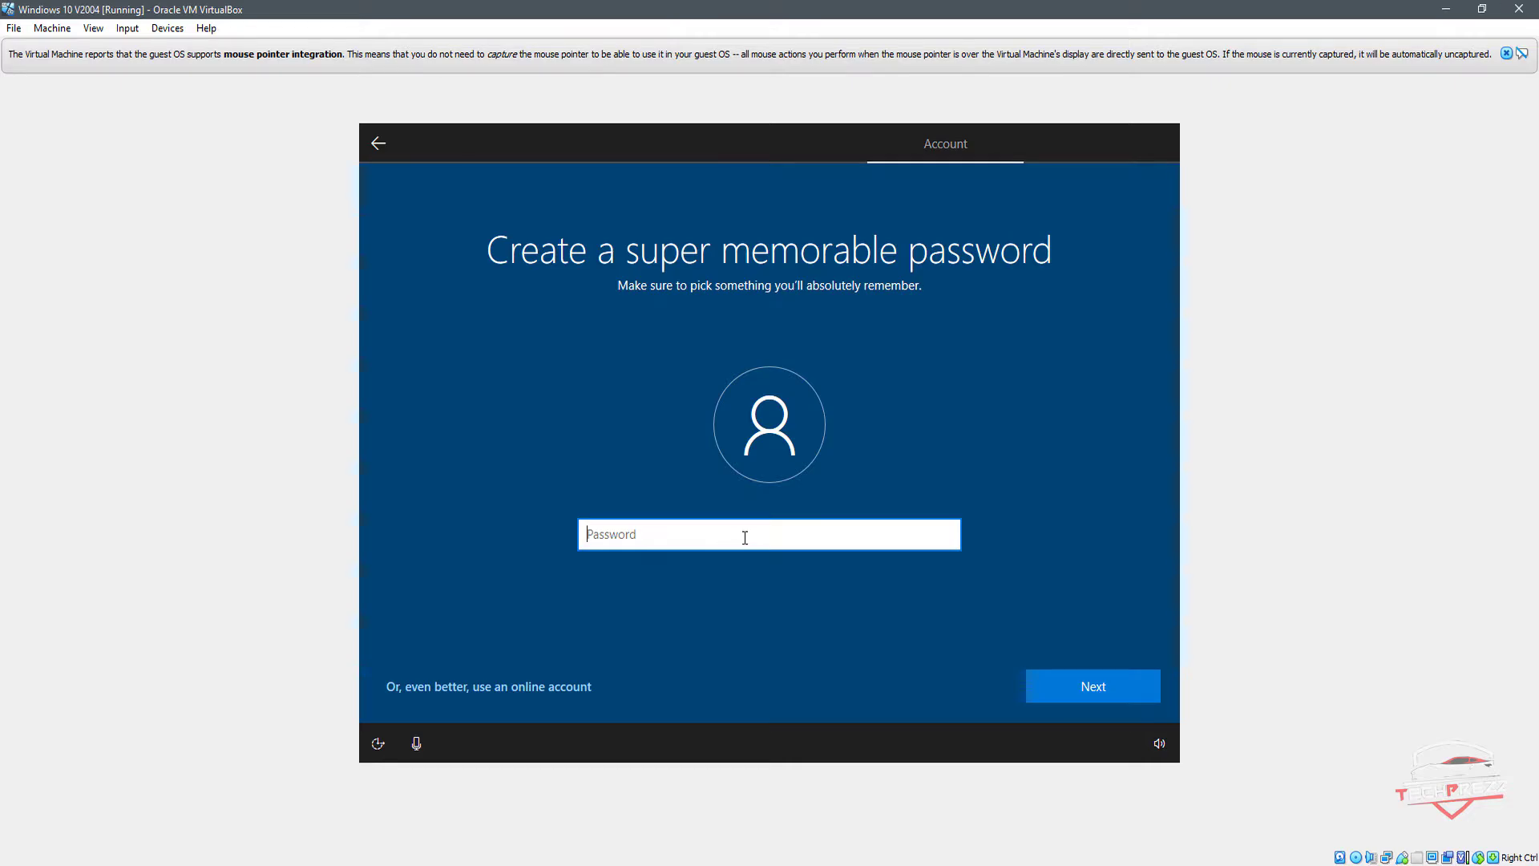
text(••••)
click(1077, 687)
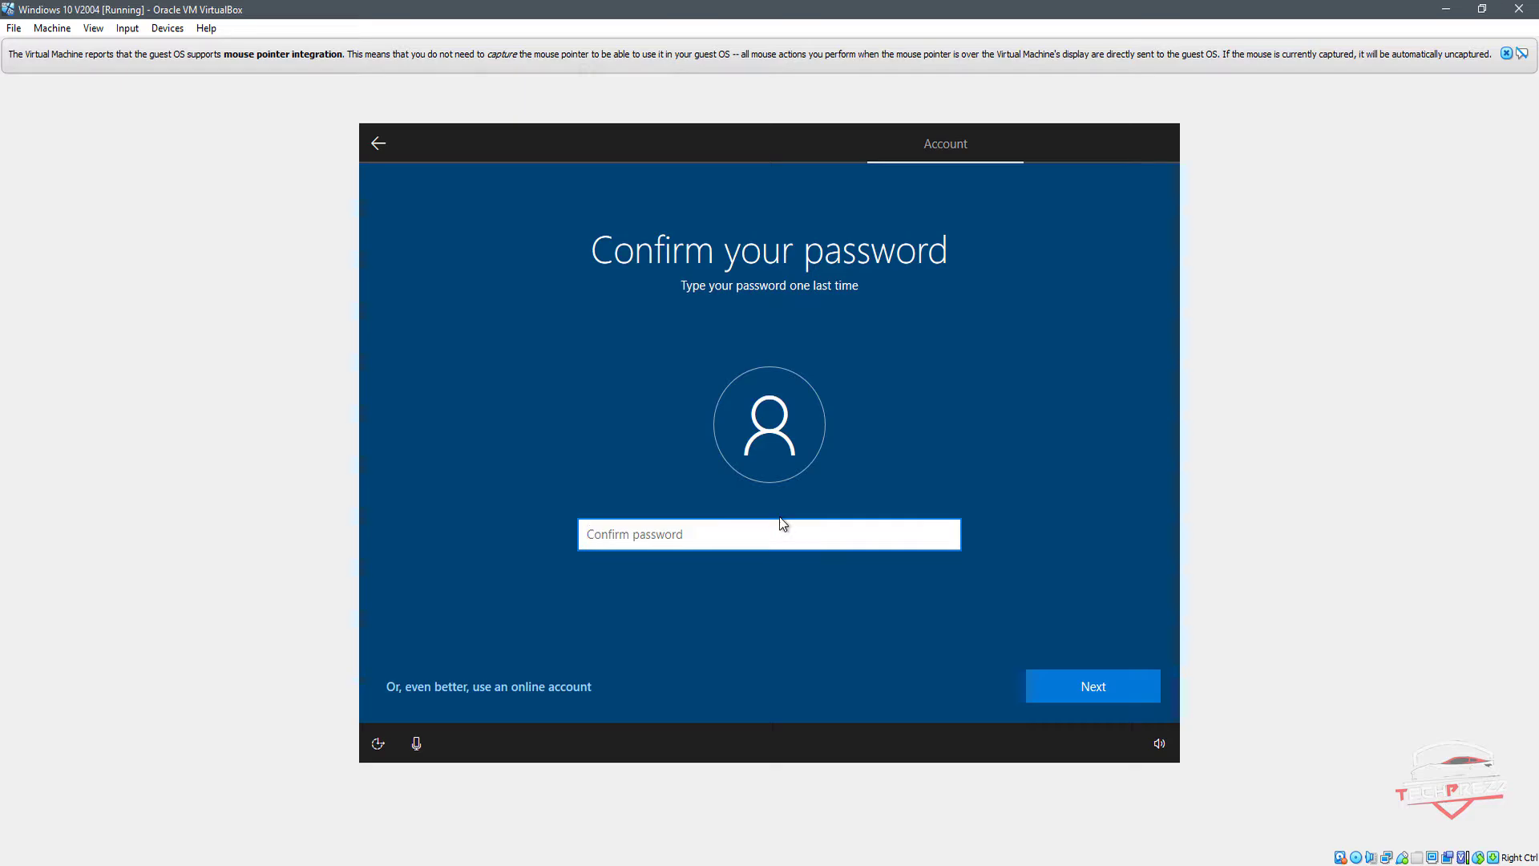
click(798, 530)
text(1234)
click(1123, 677)
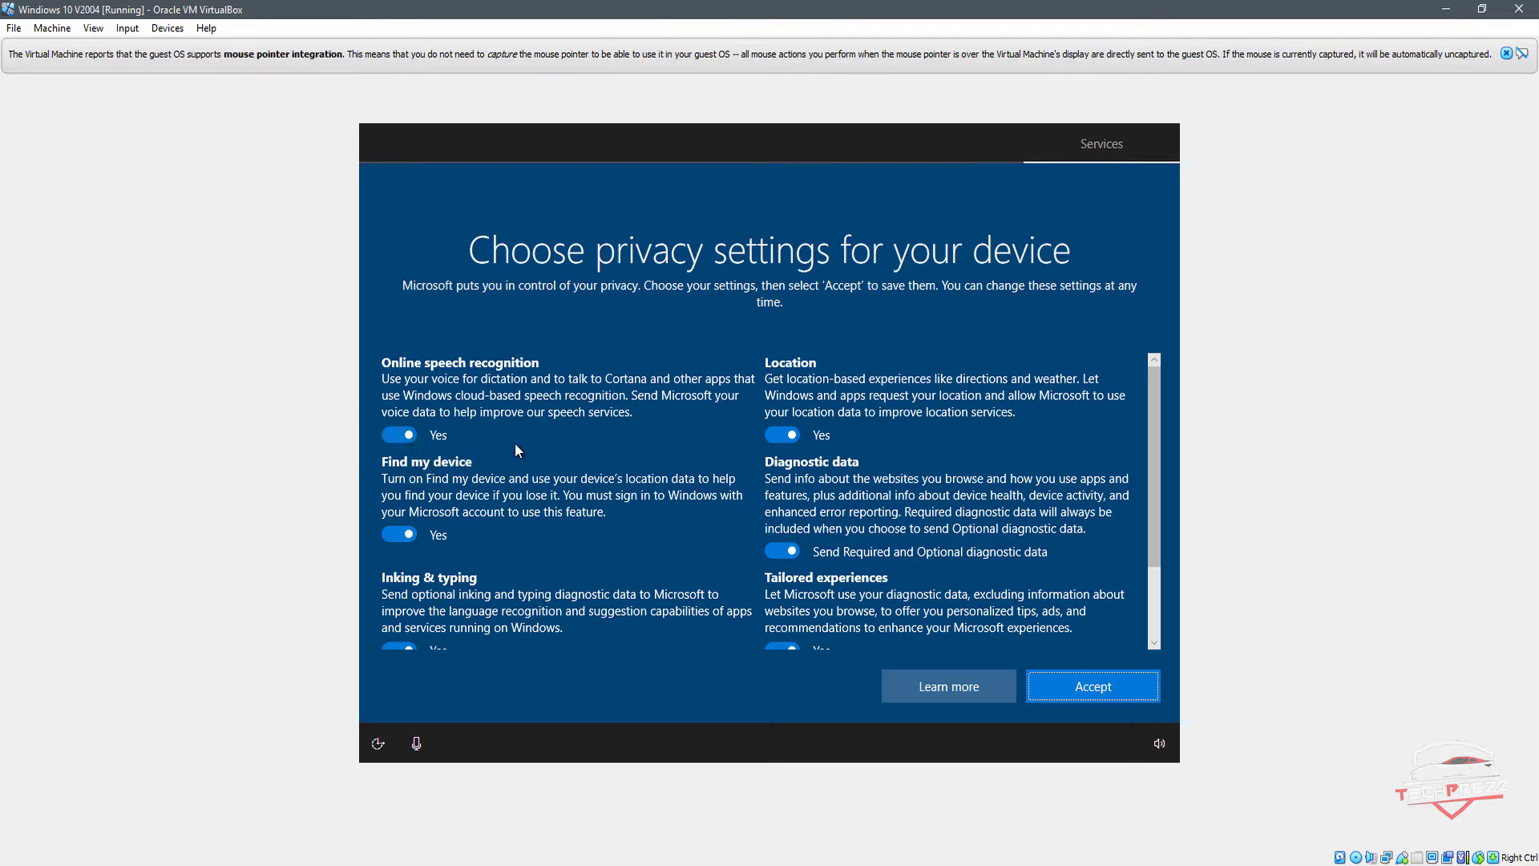
Step: Turn off the Inking & typing and Advertising ID privacy settings and accept the remaining ones
scroll(515, 443, down, 3)
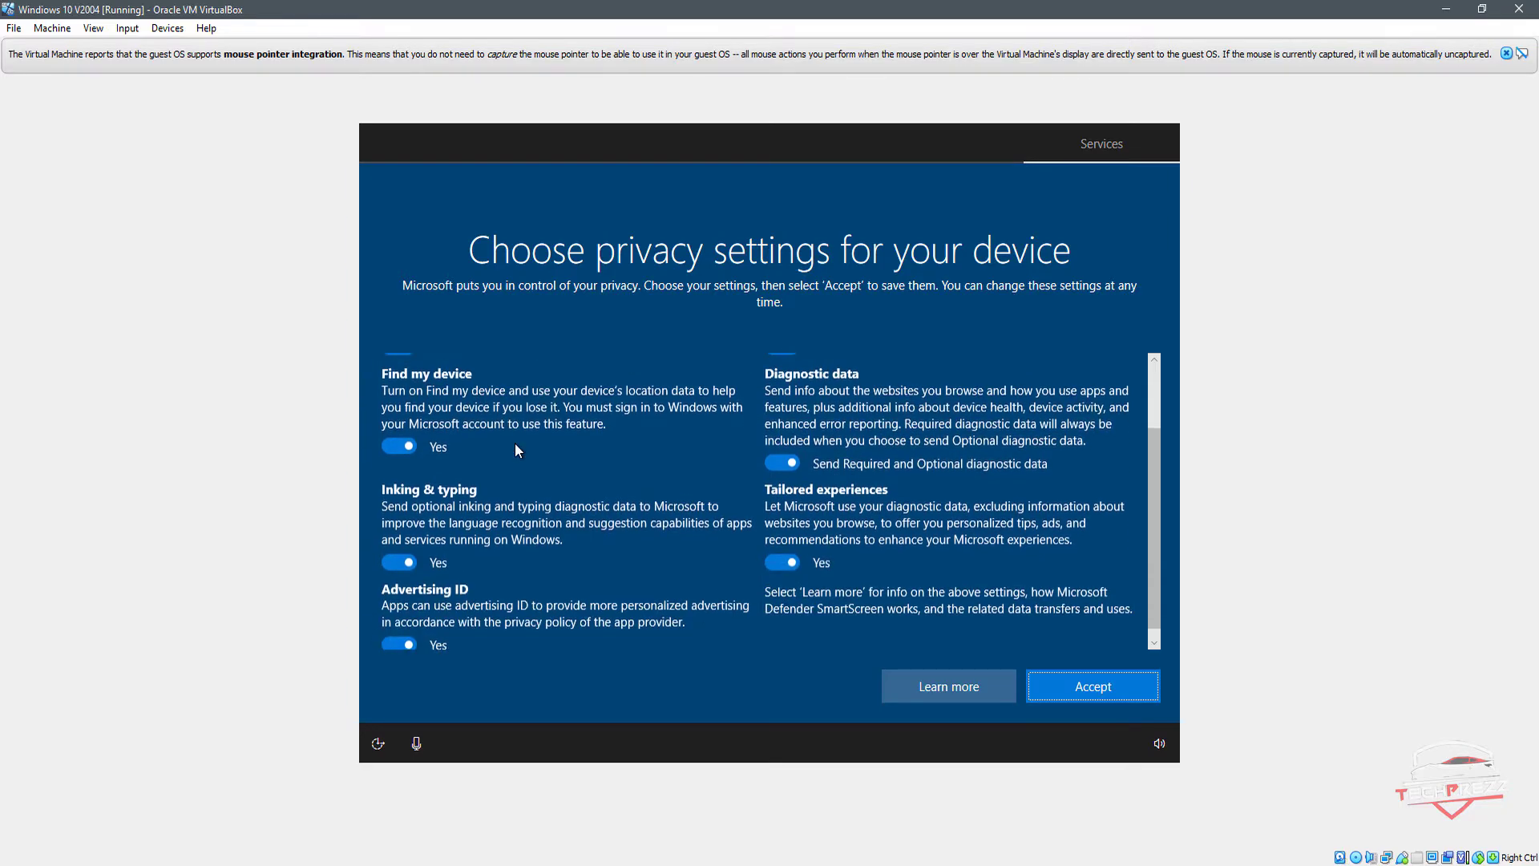
click(405, 549)
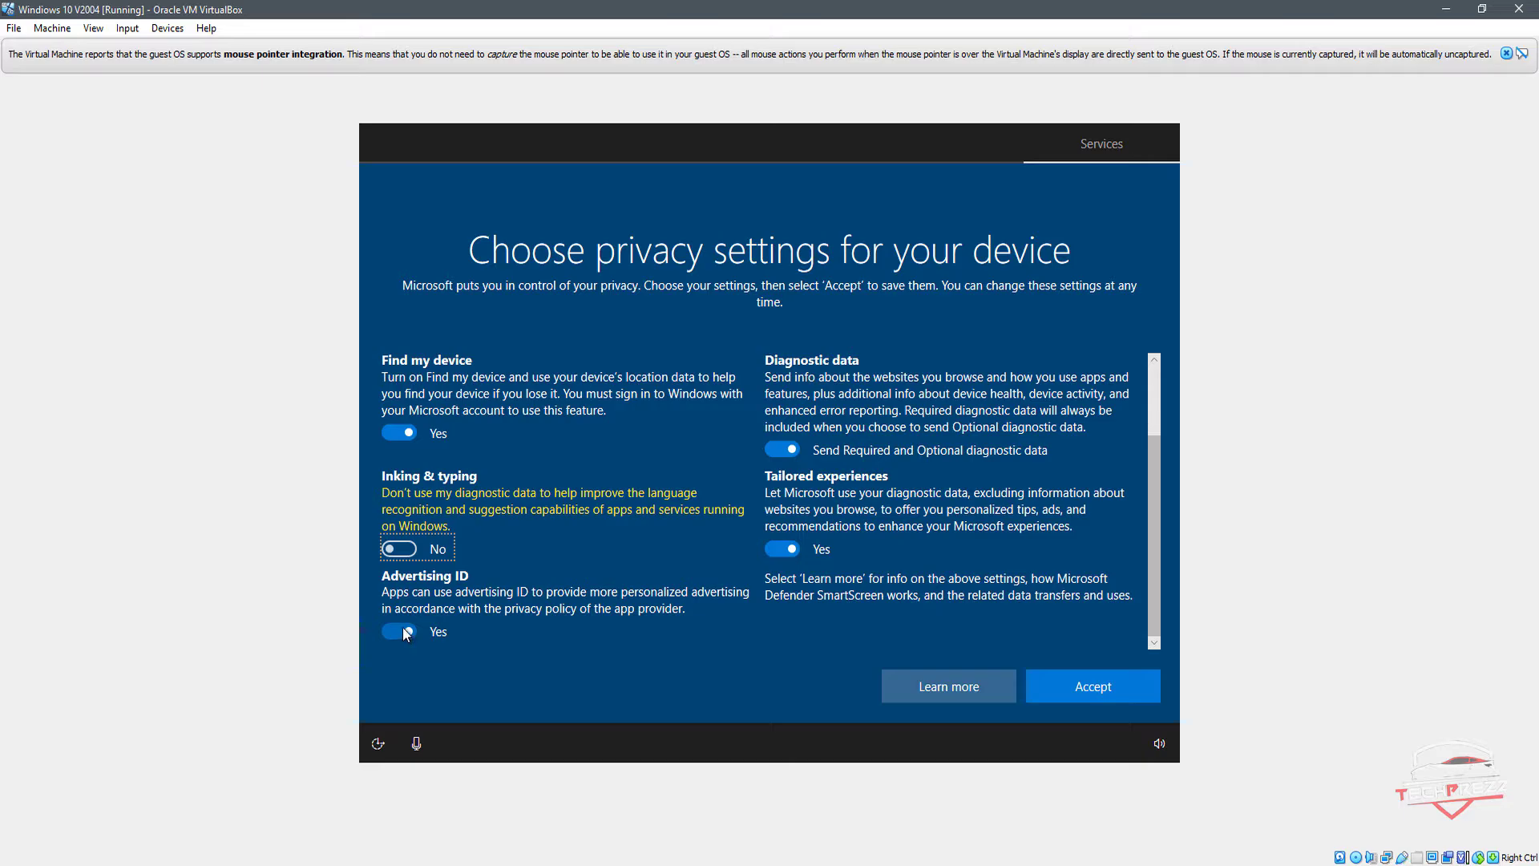
click(405, 634)
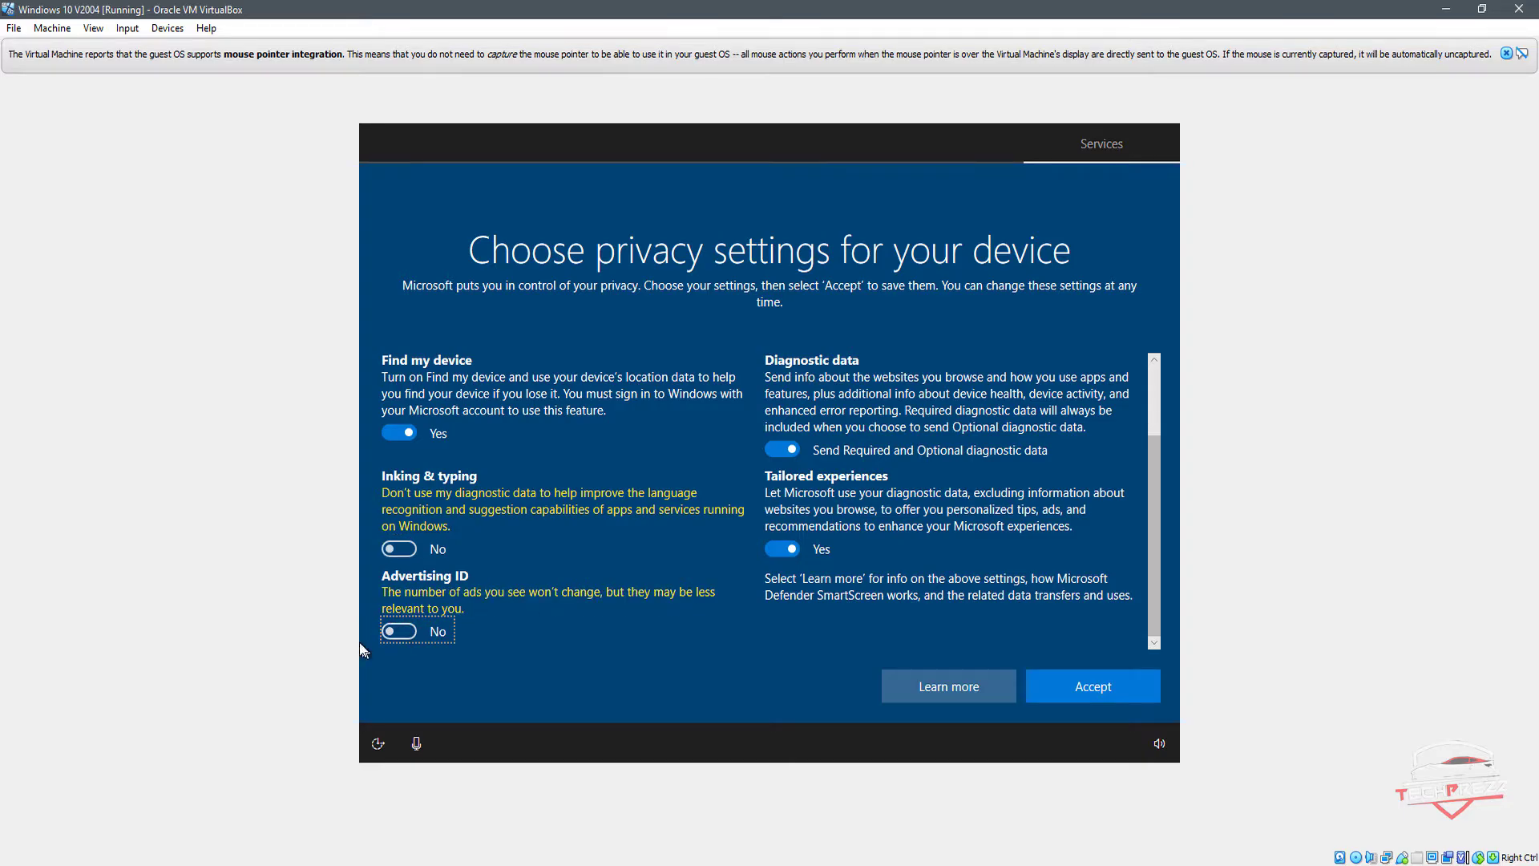
click(1092, 686)
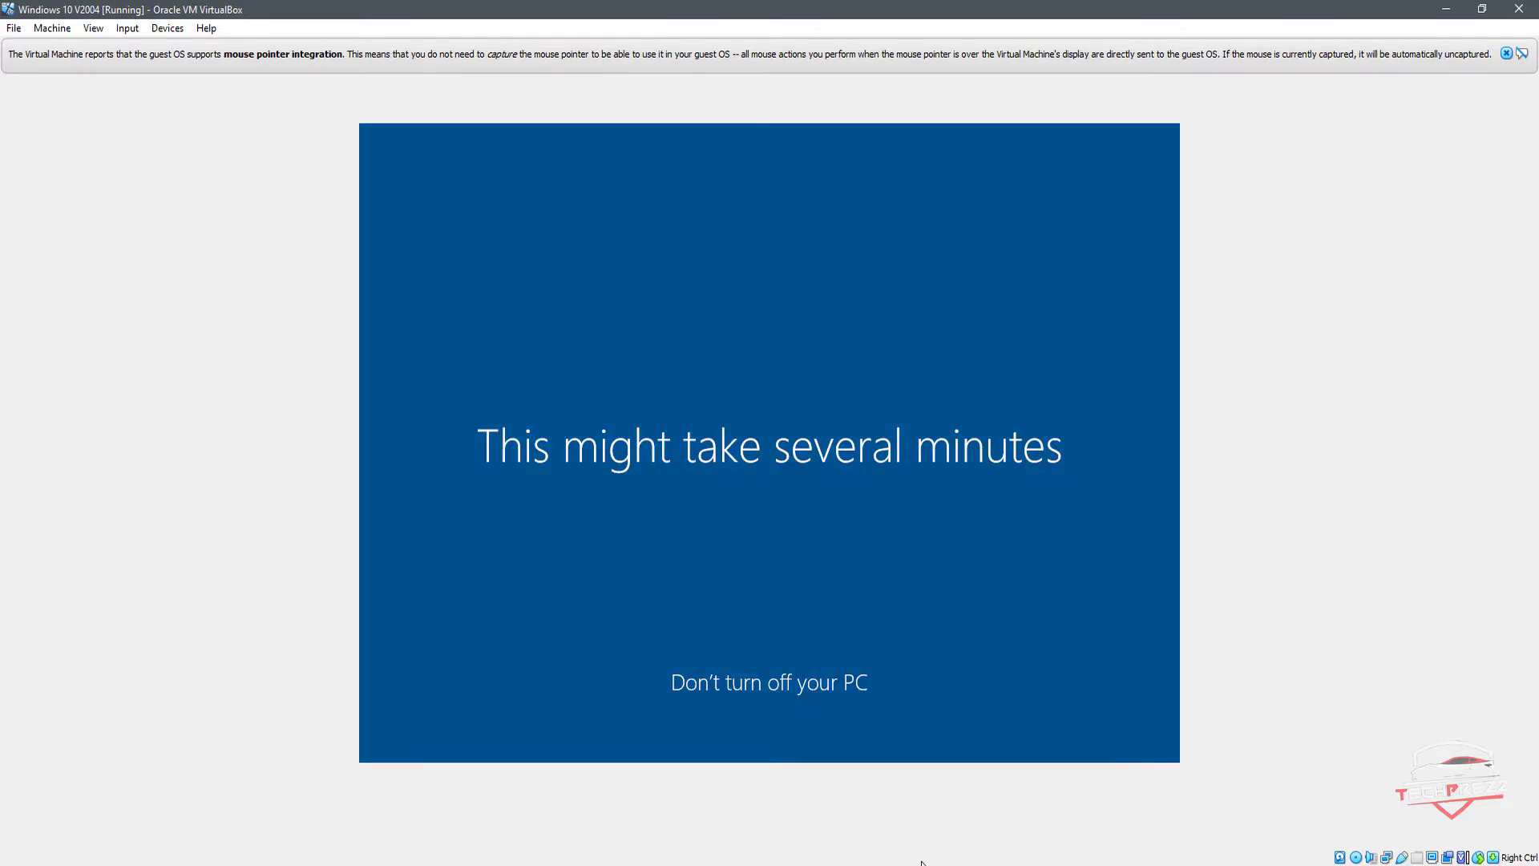
mouse_move(923, 865)
click(924, 834)
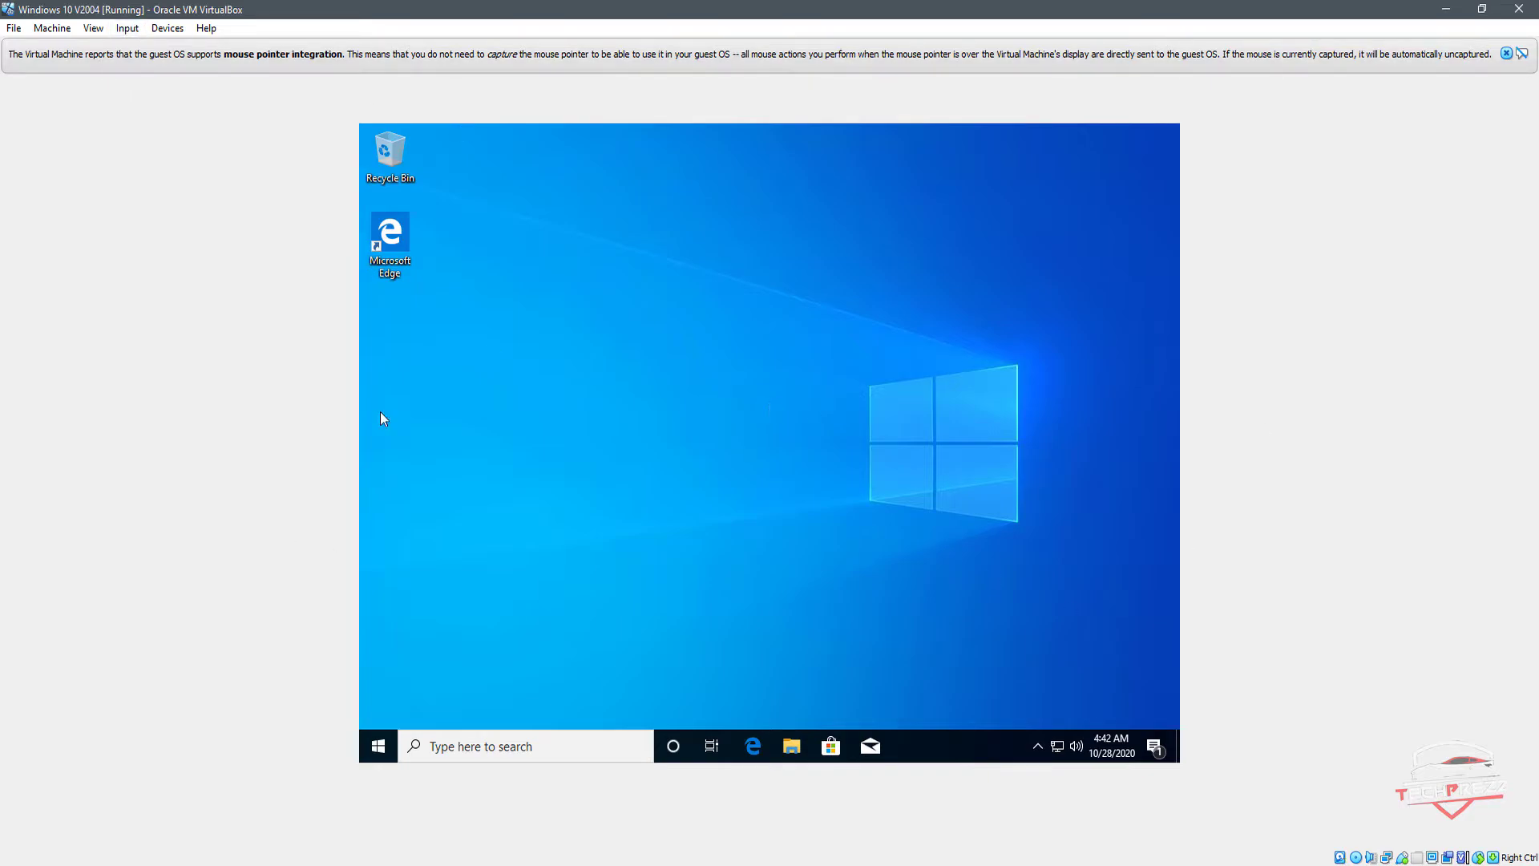
Step: Insert the Guest Additions CD image into the running virtual machine
click(129, 29)
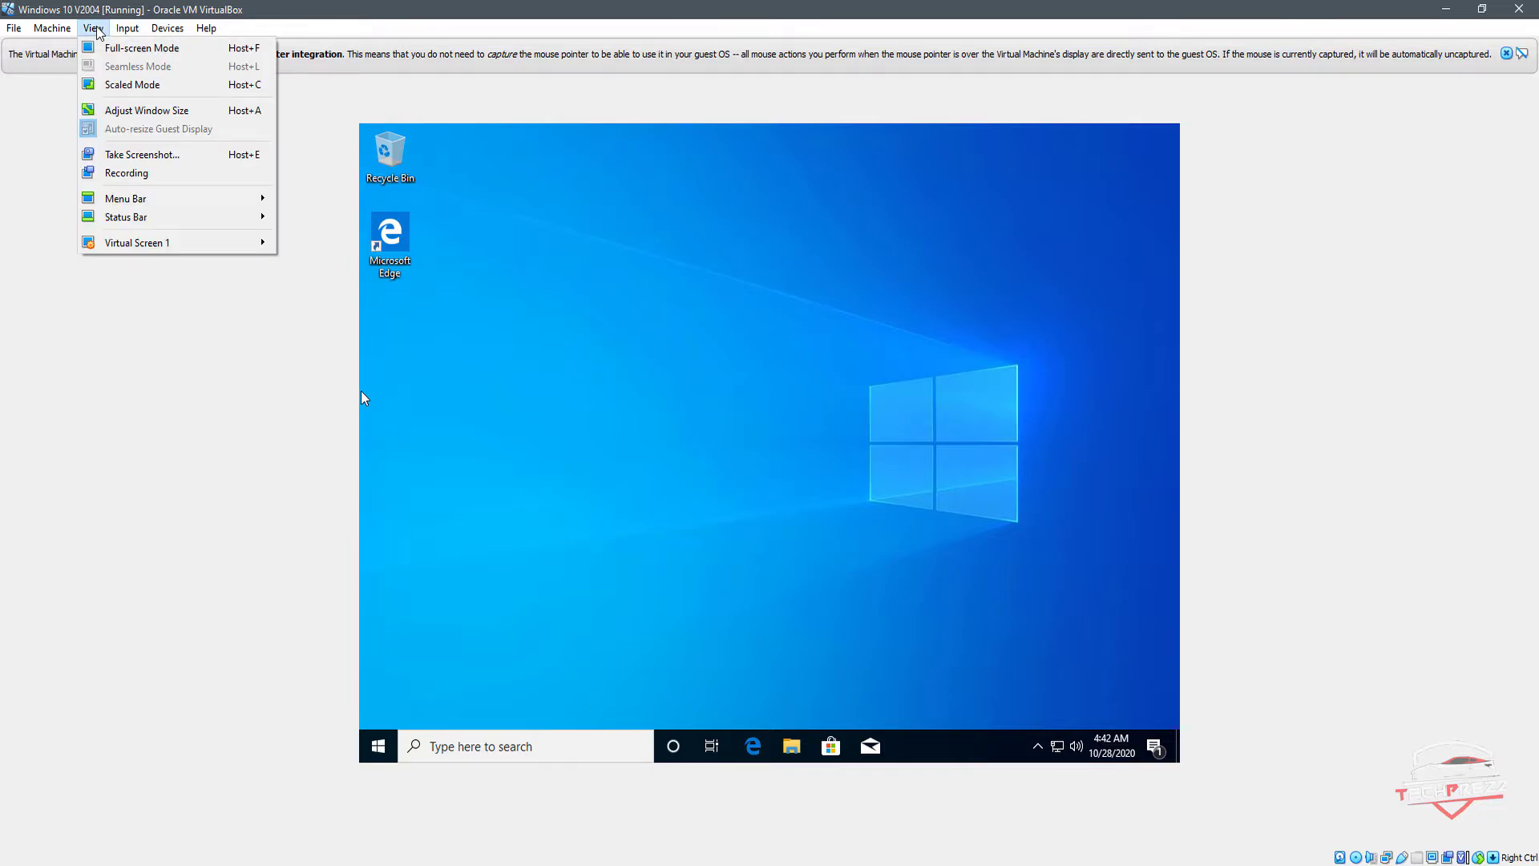
mouse_move(165, 252)
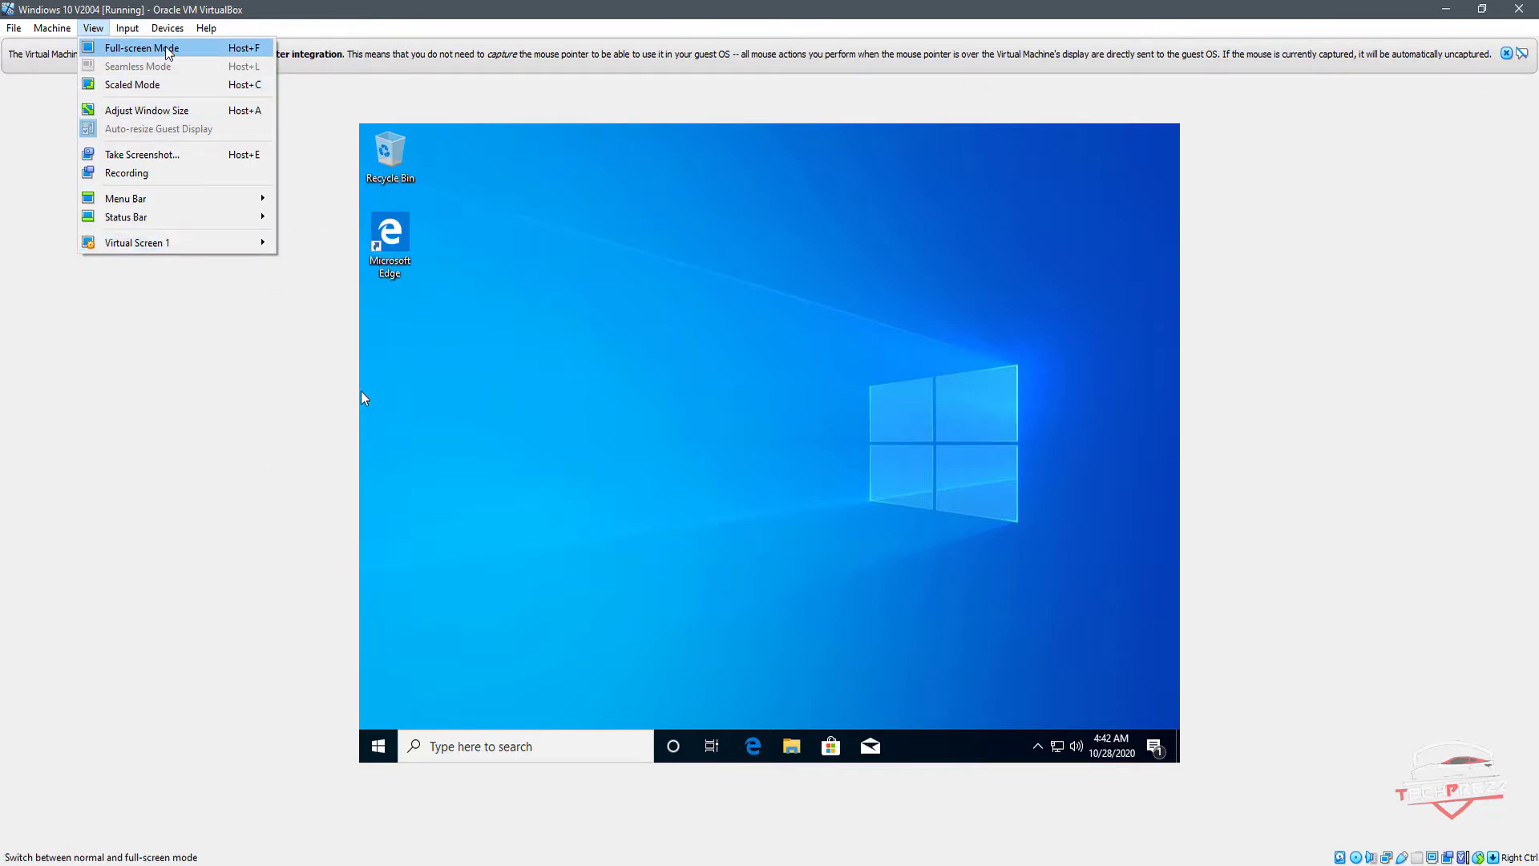
mouse_move(168, 28)
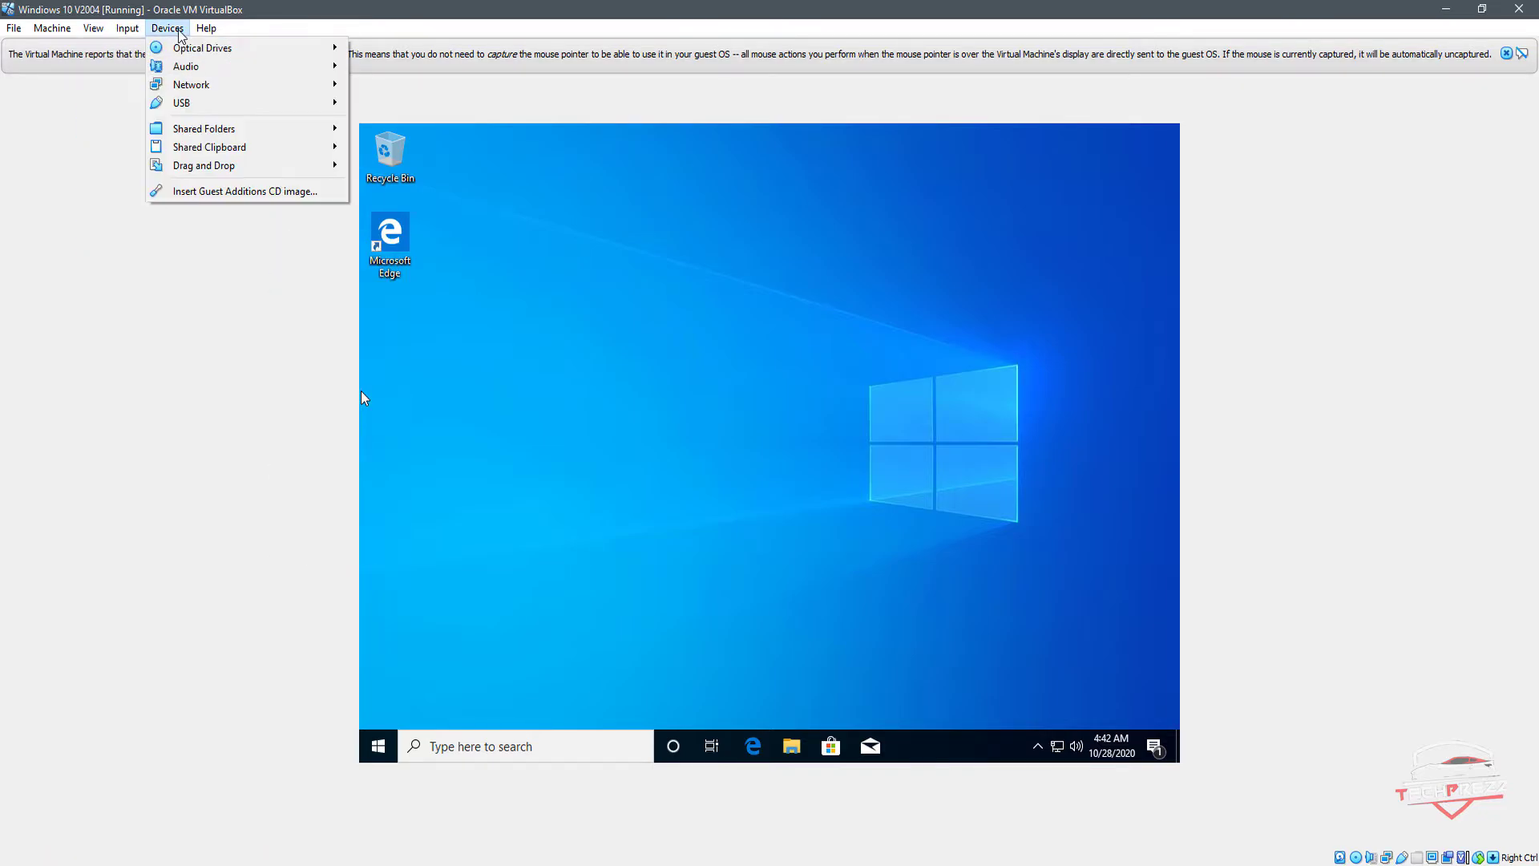
click(233, 193)
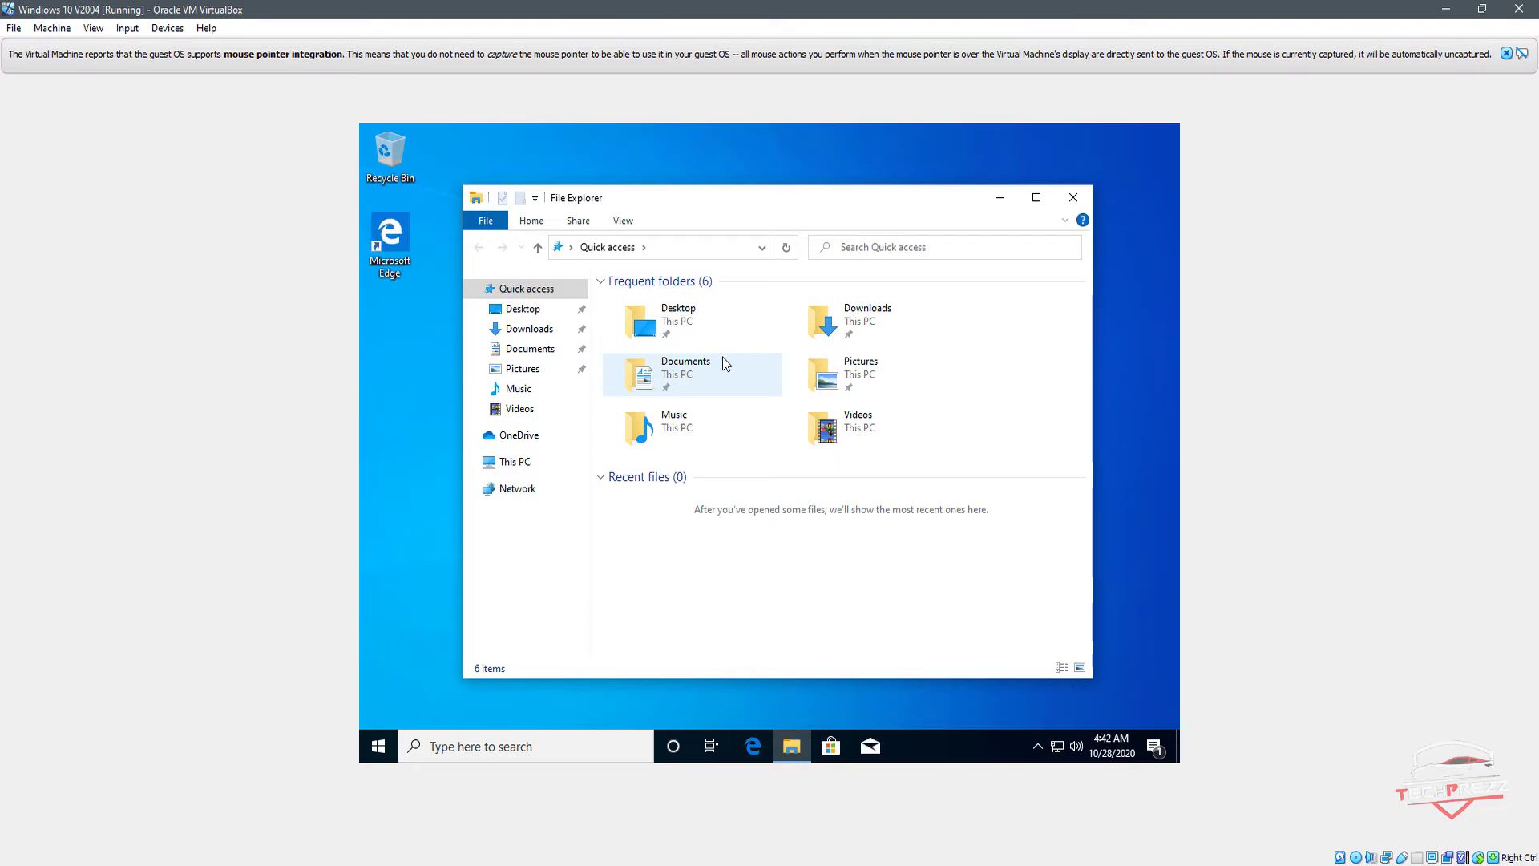
Step: Check the CD drive in This PC for the Guest Additions disc and close File Explorer
click(517, 463)
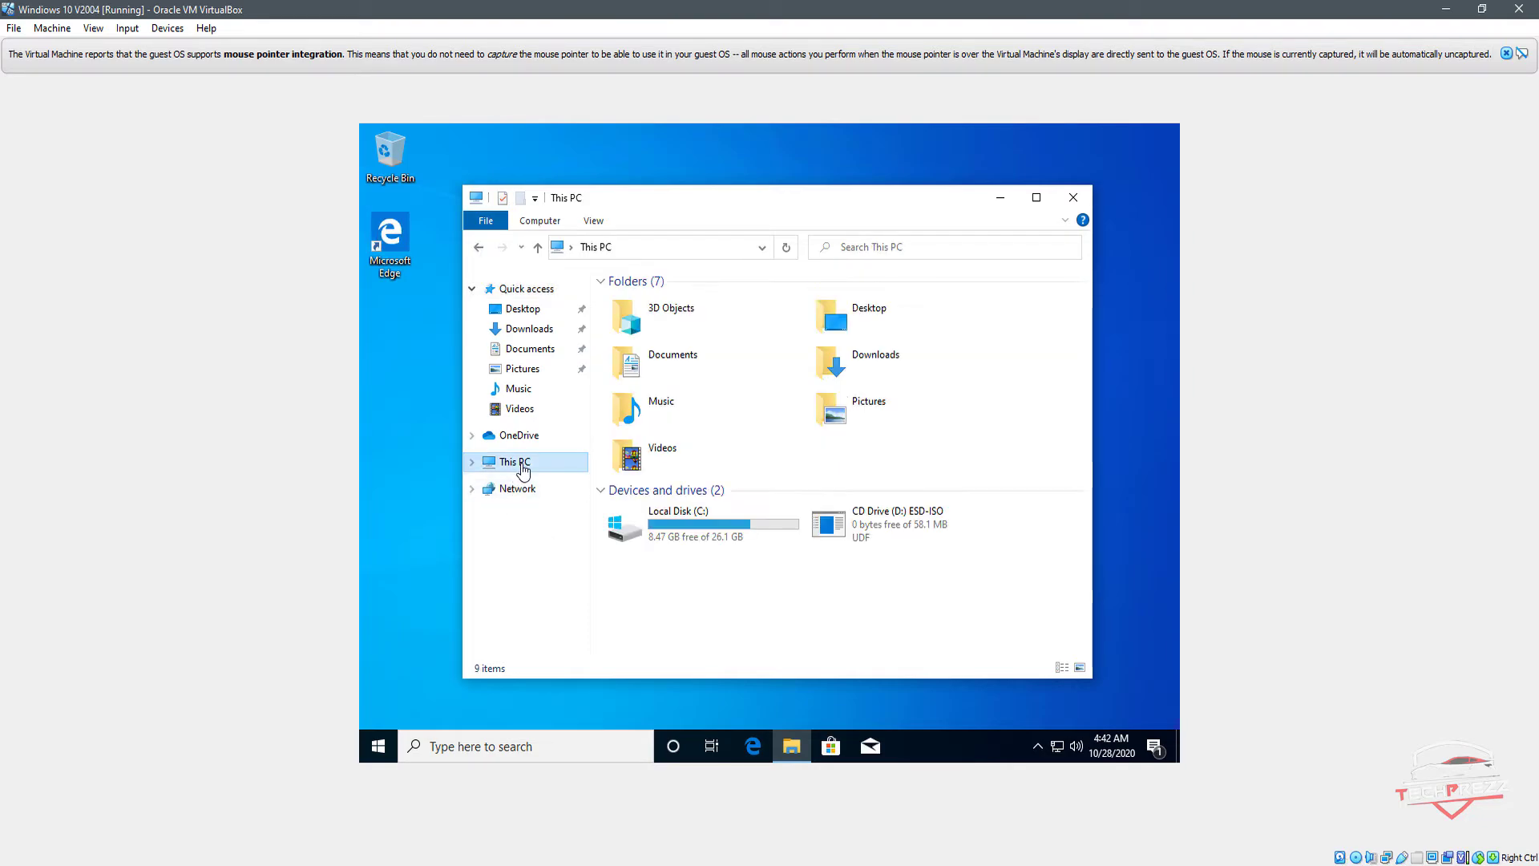
click(904, 520)
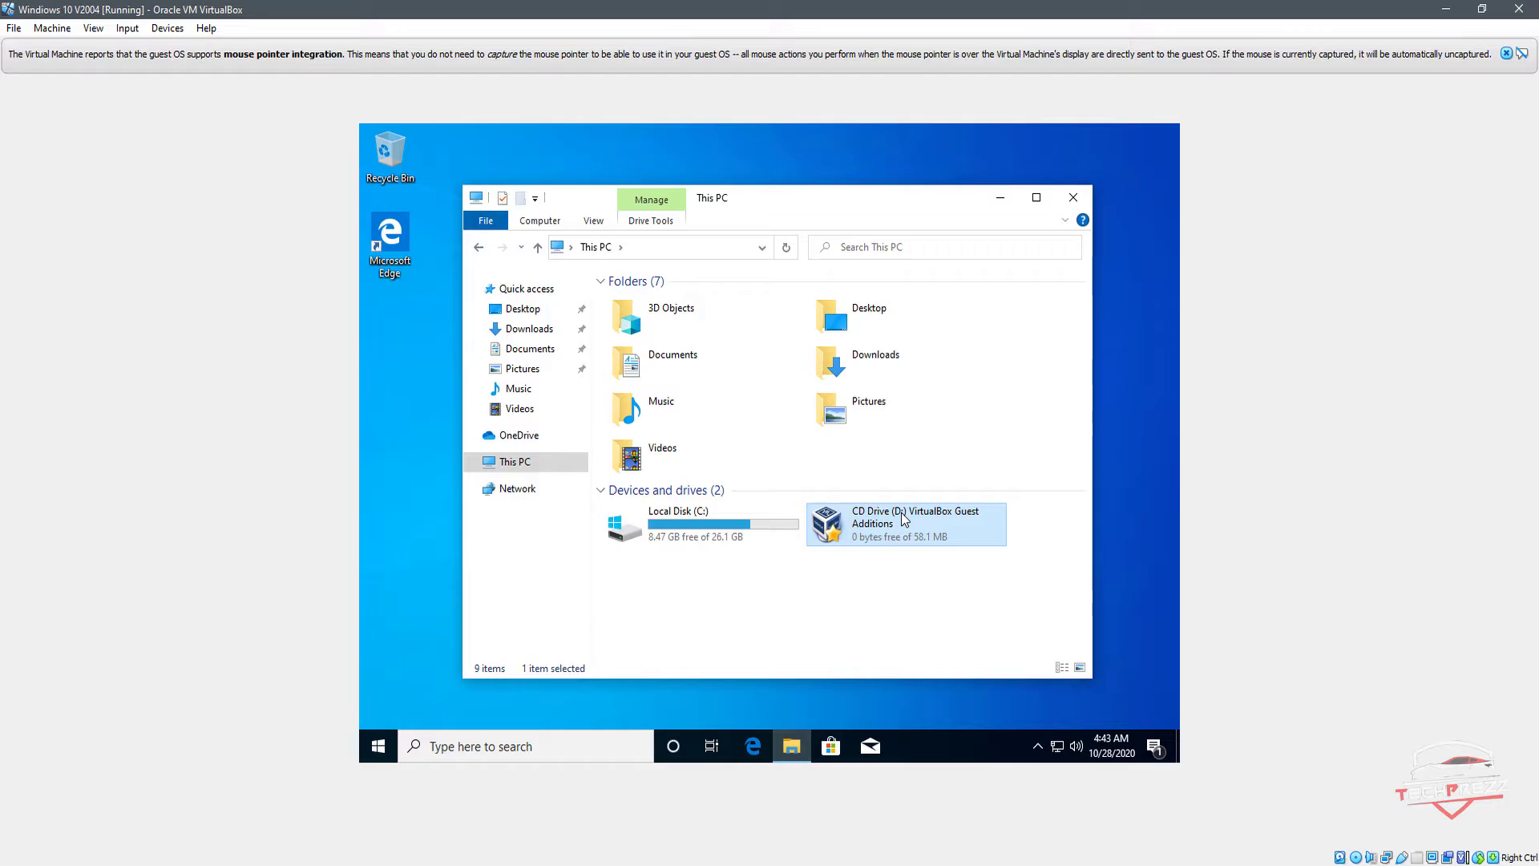
click(1070, 200)
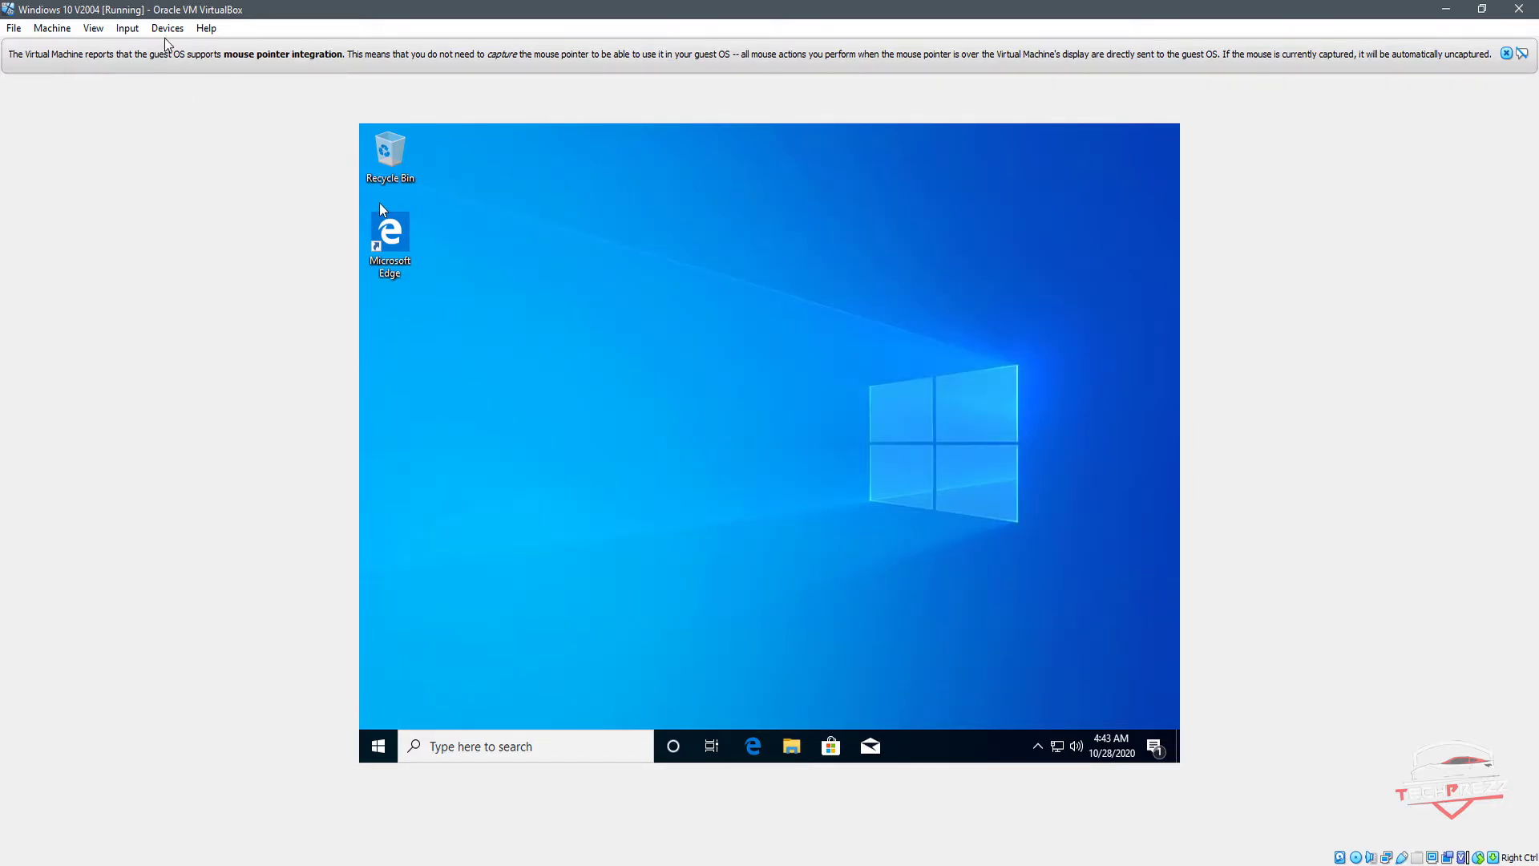
Step: Insert the Guest Additions CD image again and open the VirtualBox Guest Additions CD drive from This PC
click(168, 29)
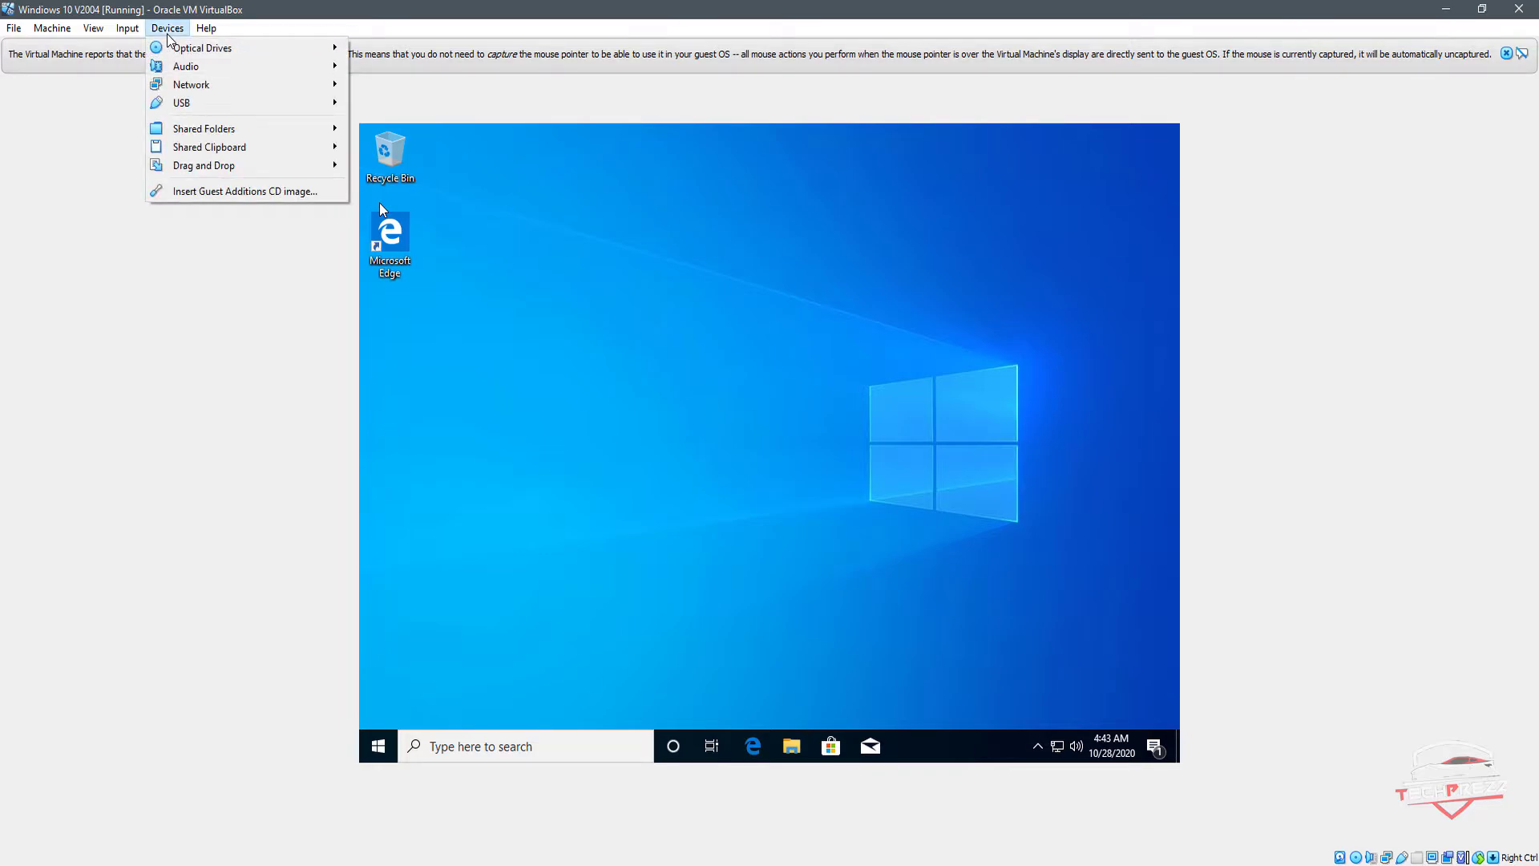
click(204, 195)
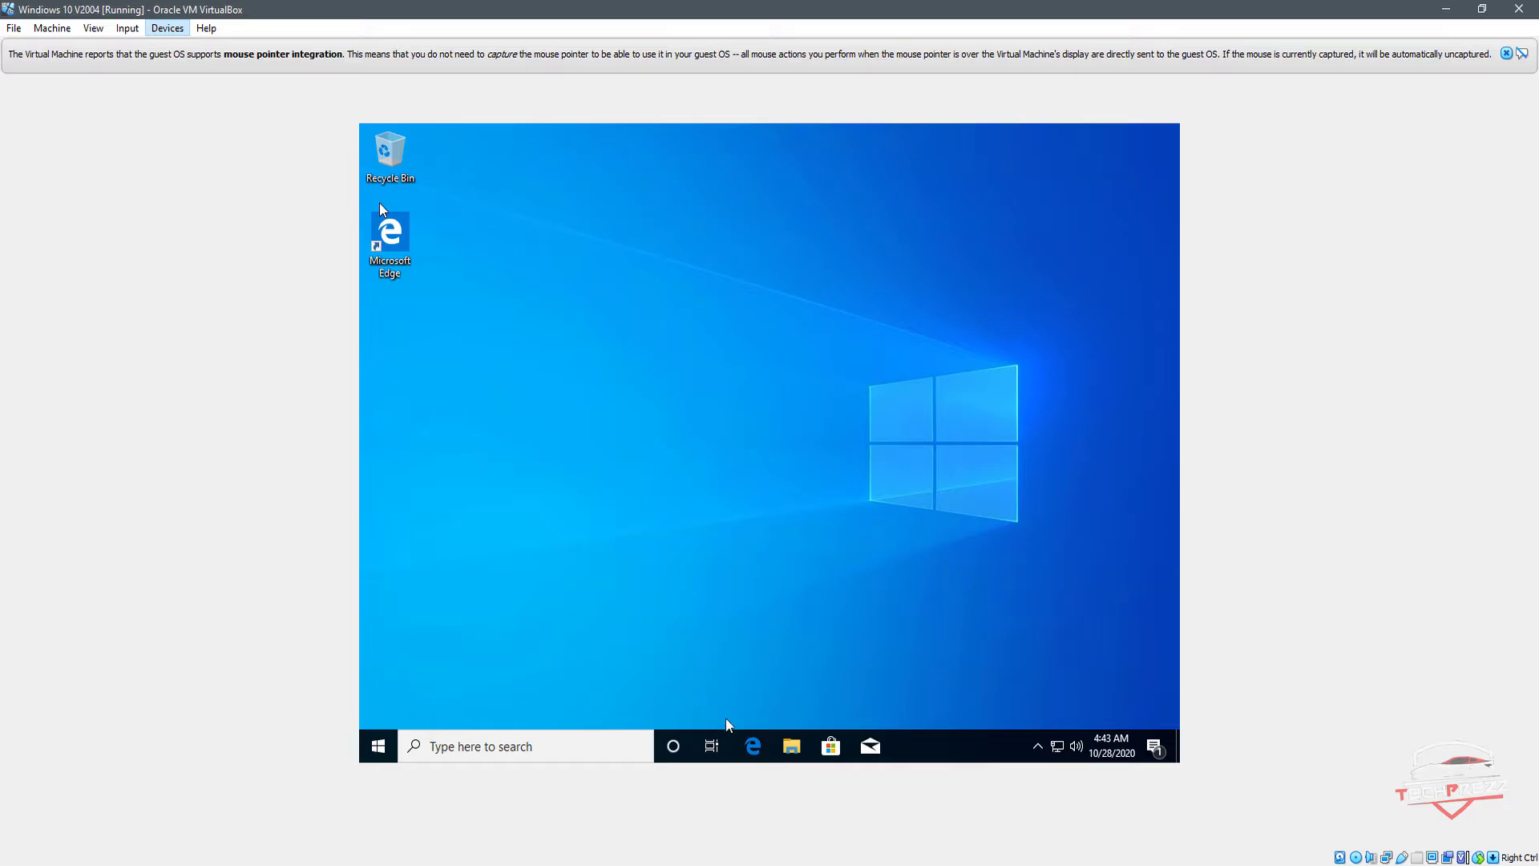
click(791, 746)
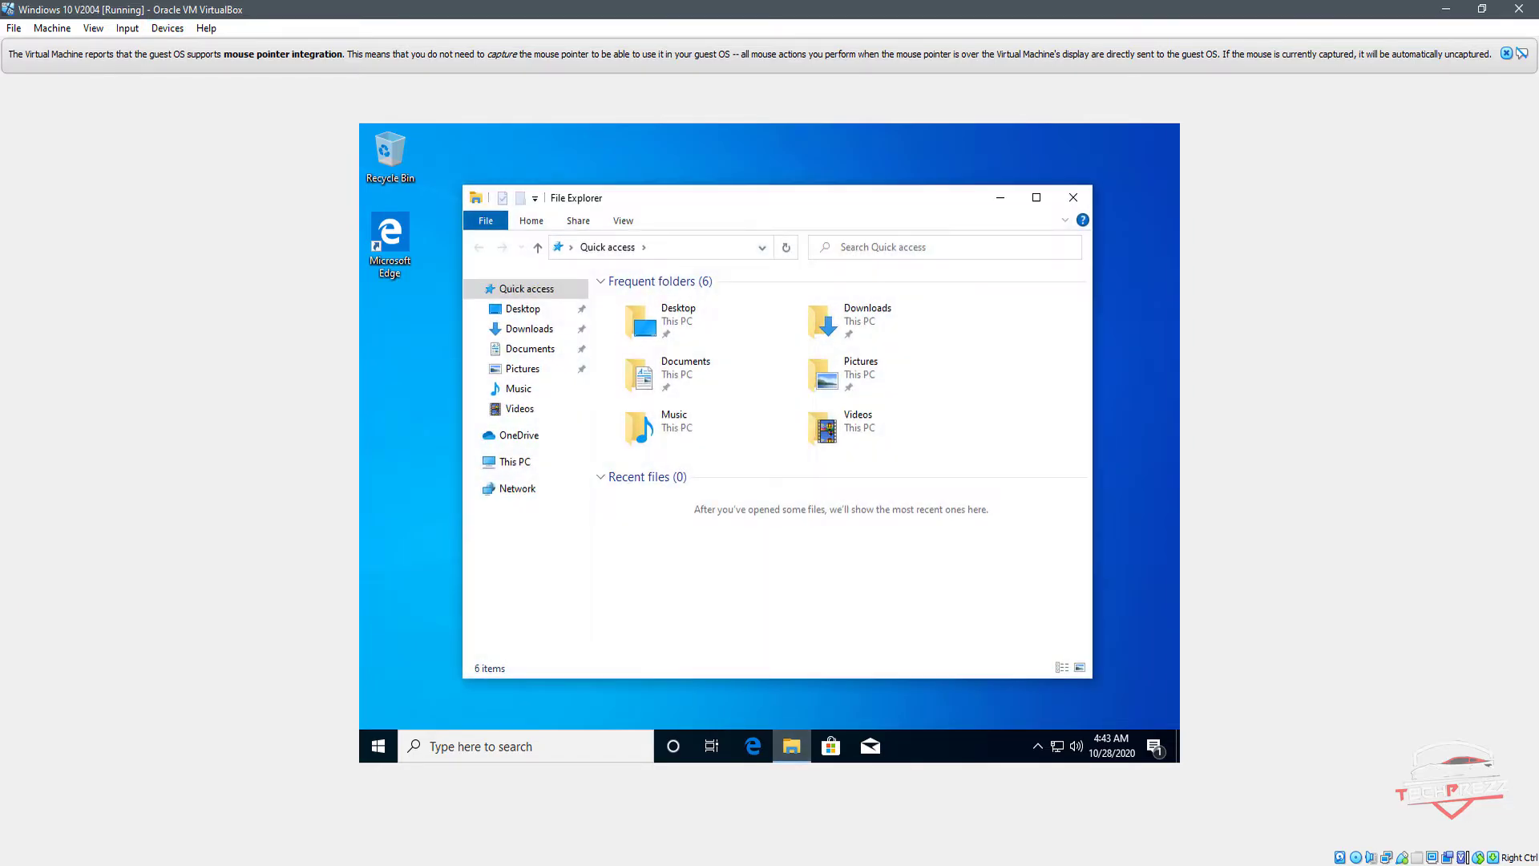
click(506, 461)
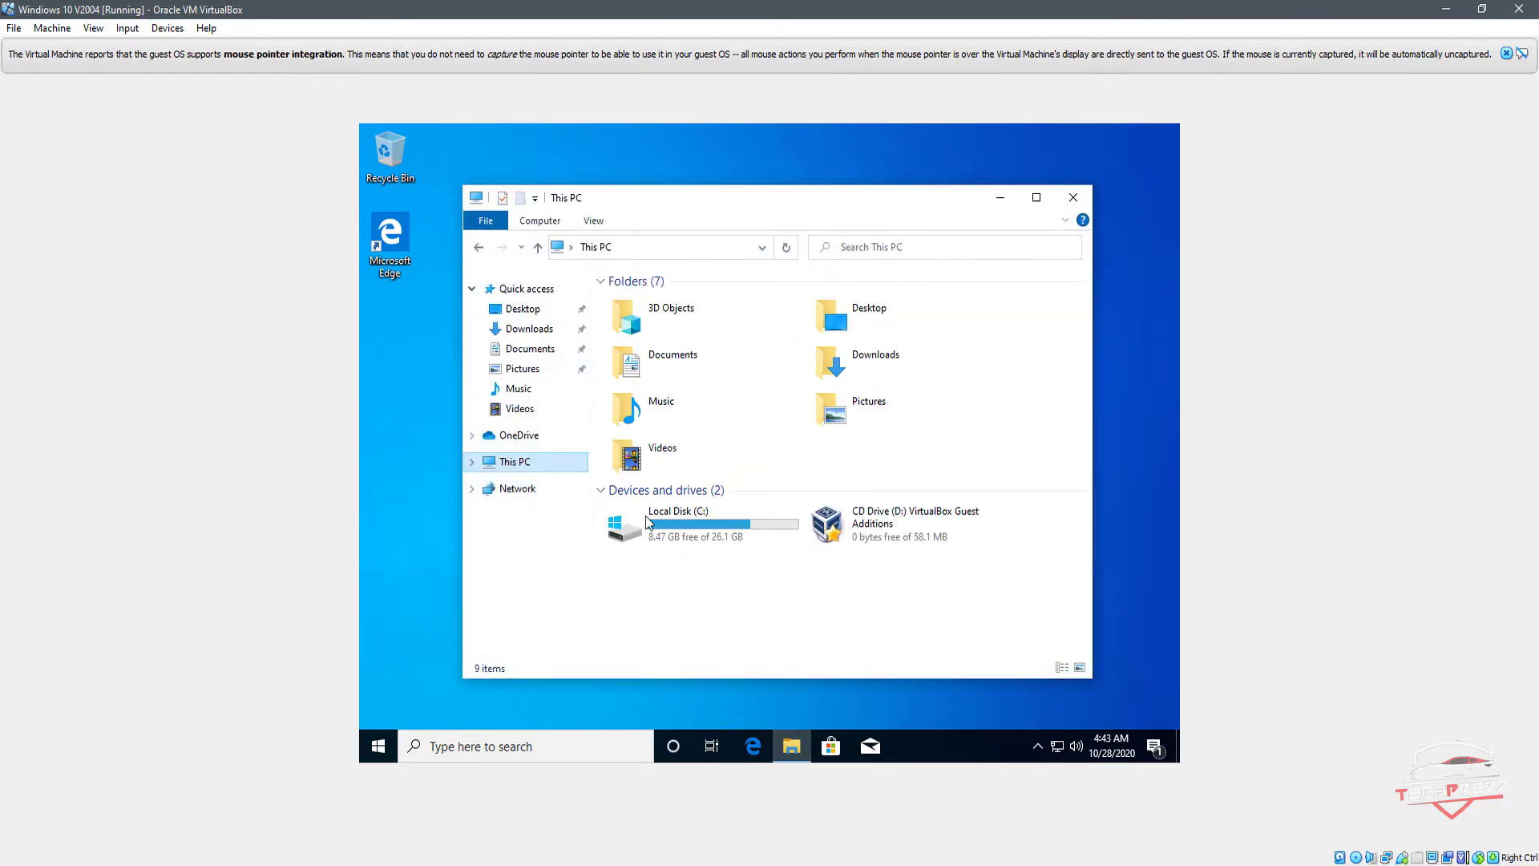
click(886, 541)
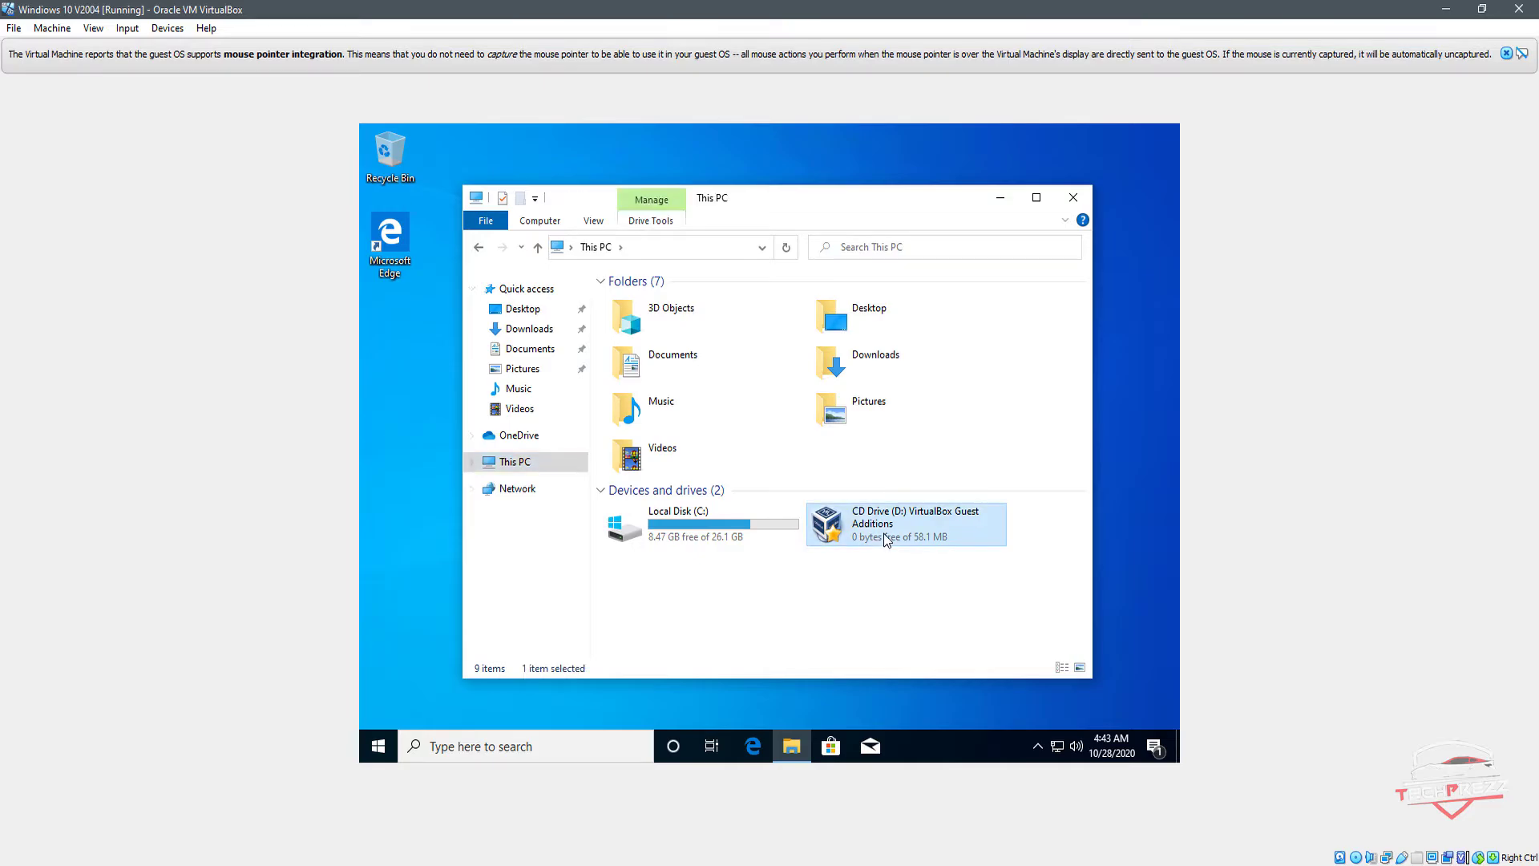
double_click(890, 522)
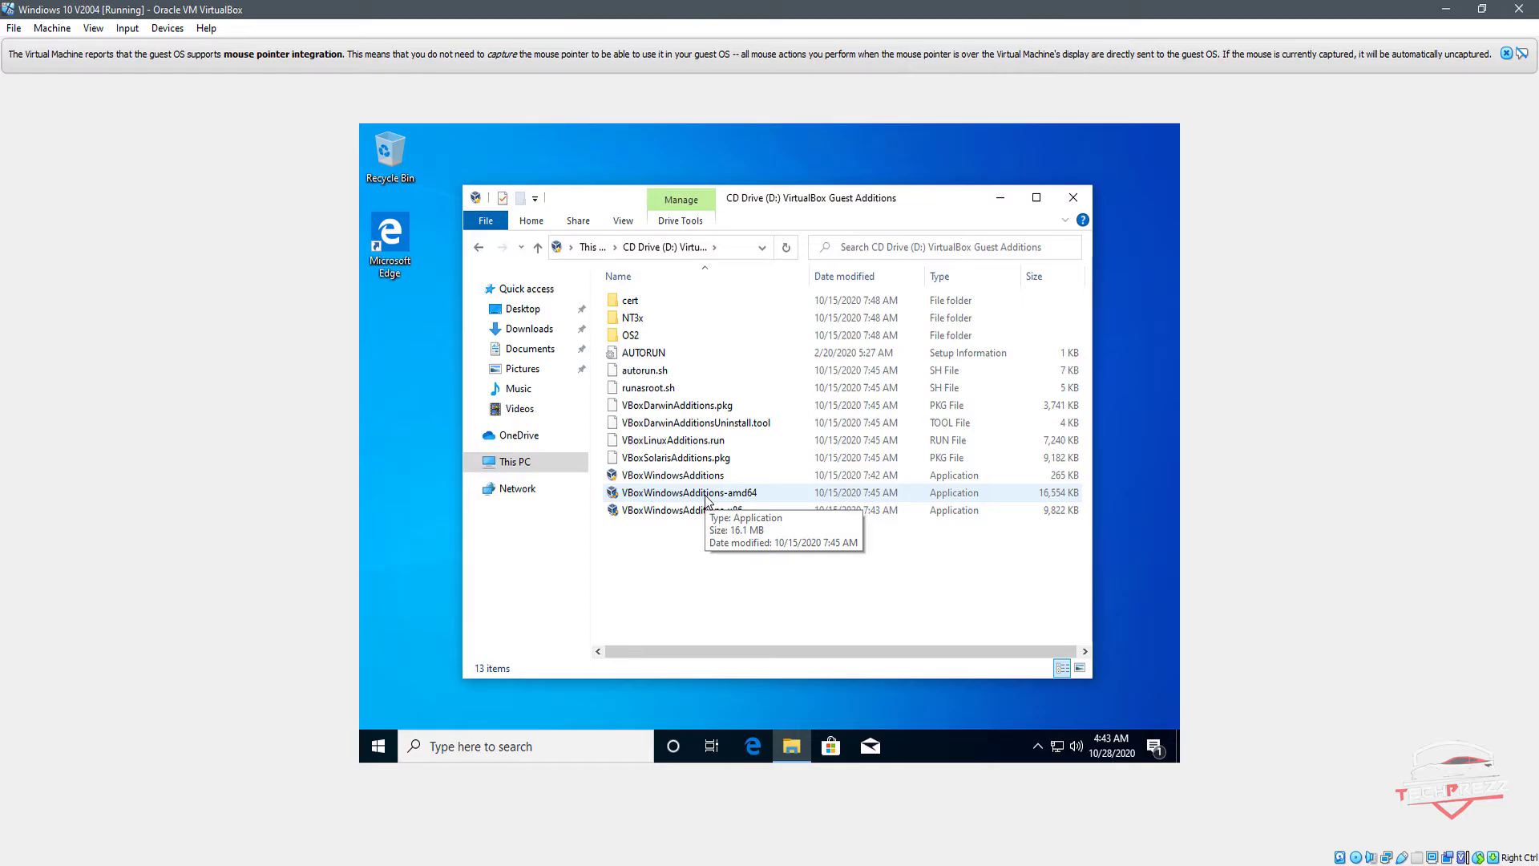
Step: Install the Guest Additions with VBoxWindowsAdditions-amd64 in the default folder, allowing the Oracle Corporation device software, and finish with an immediate reboot
double_click(705, 497)
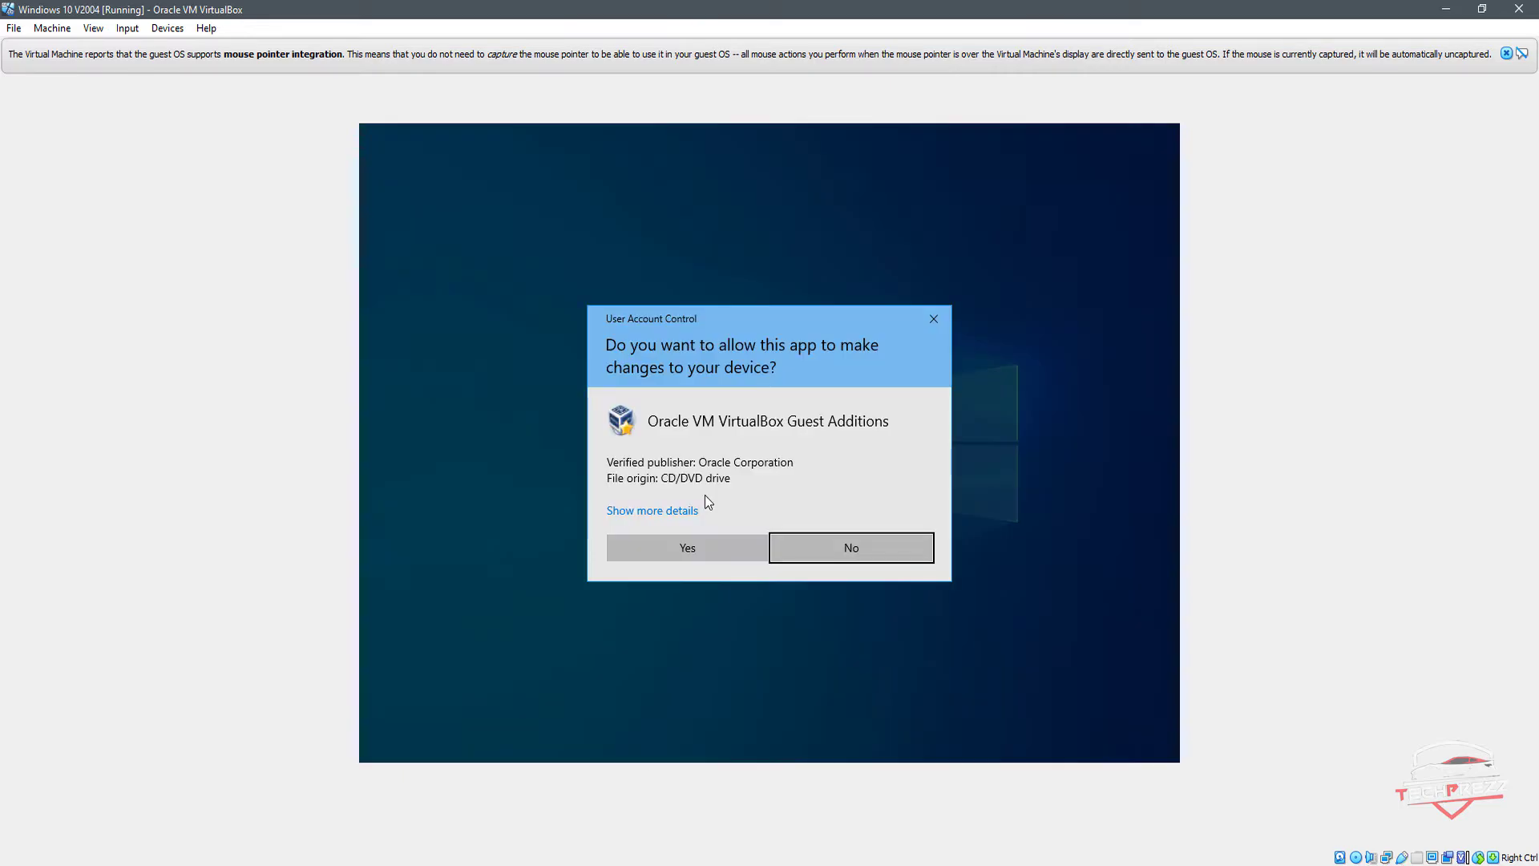
click(704, 548)
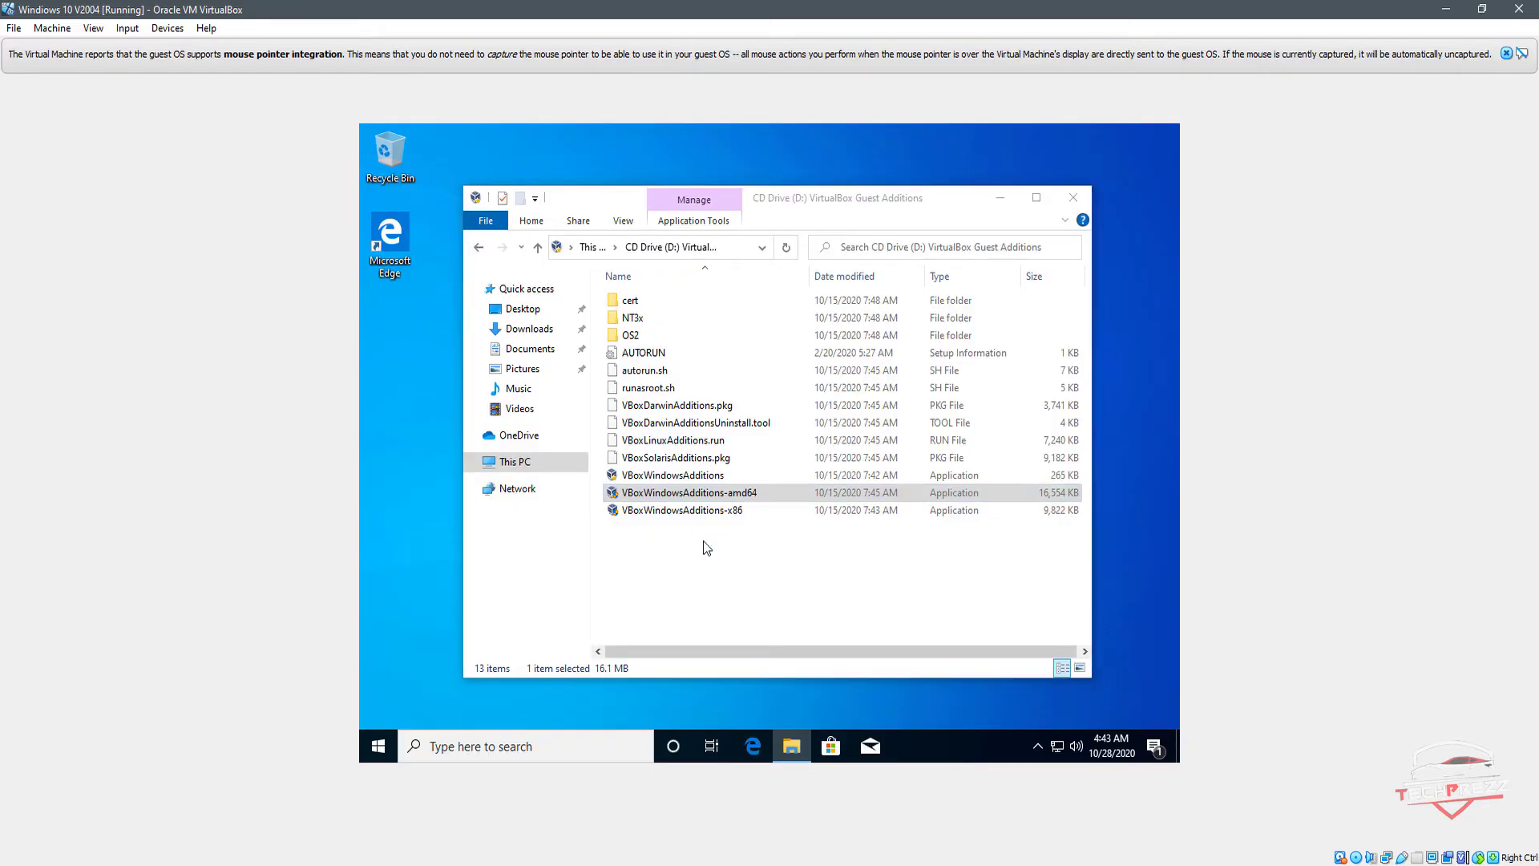
click(875, 568)
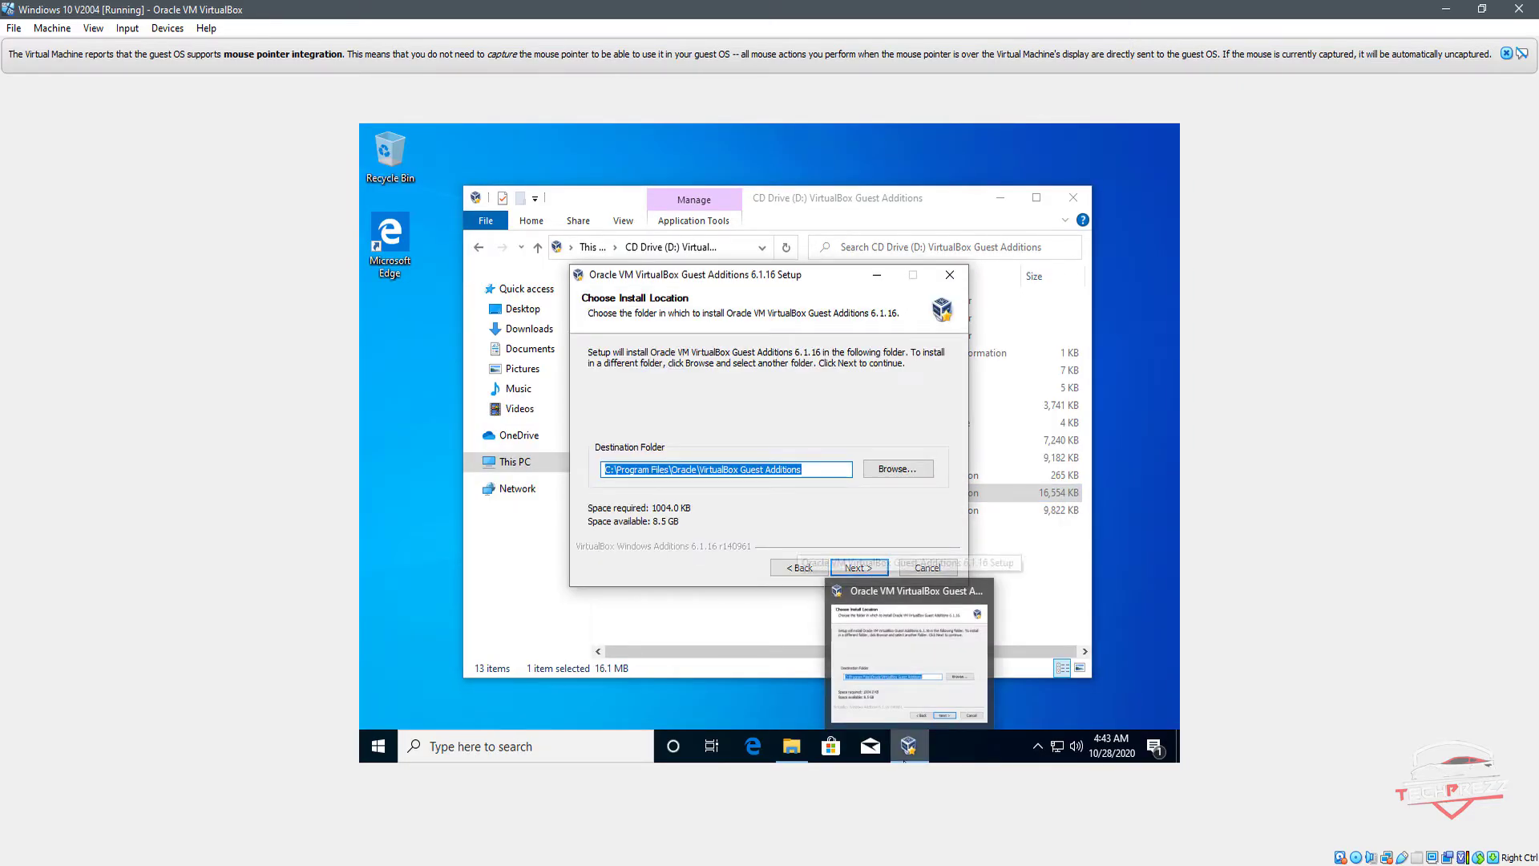
click(865, 568)
click(859, 568)
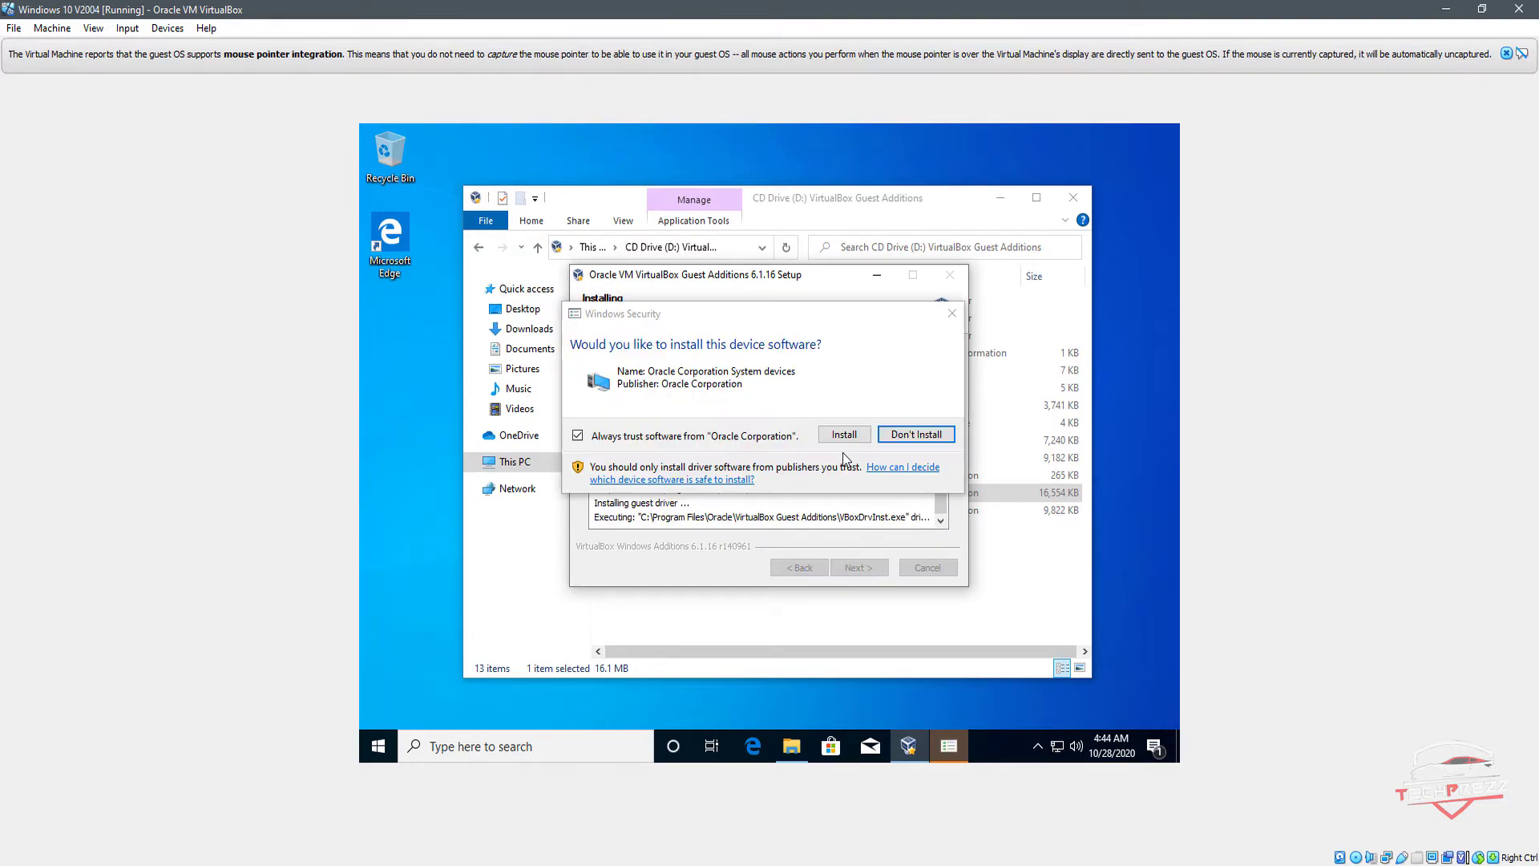
click(845, 437)
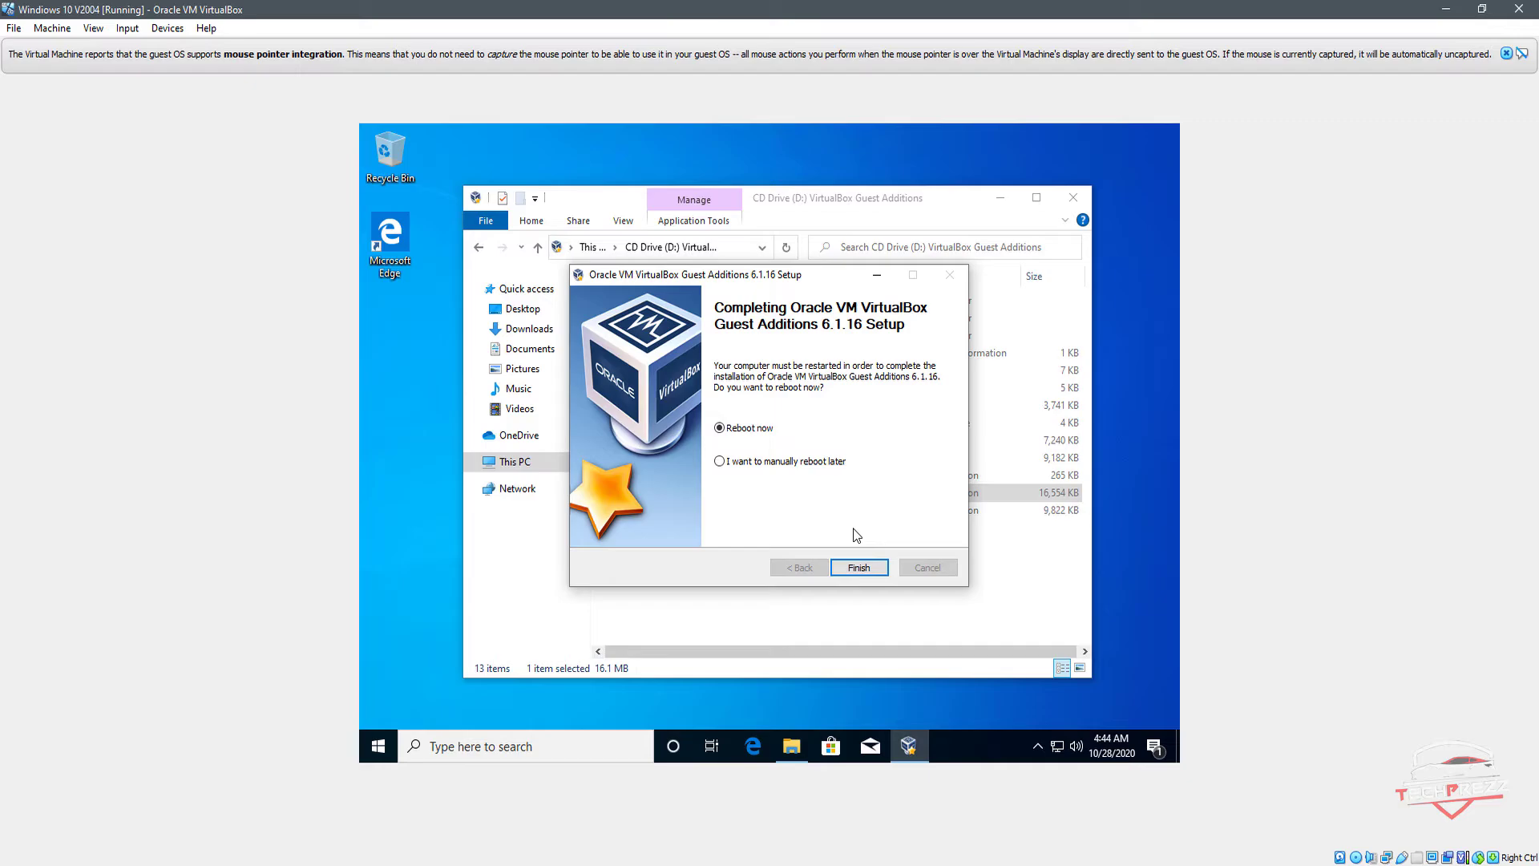
click(872, 572)
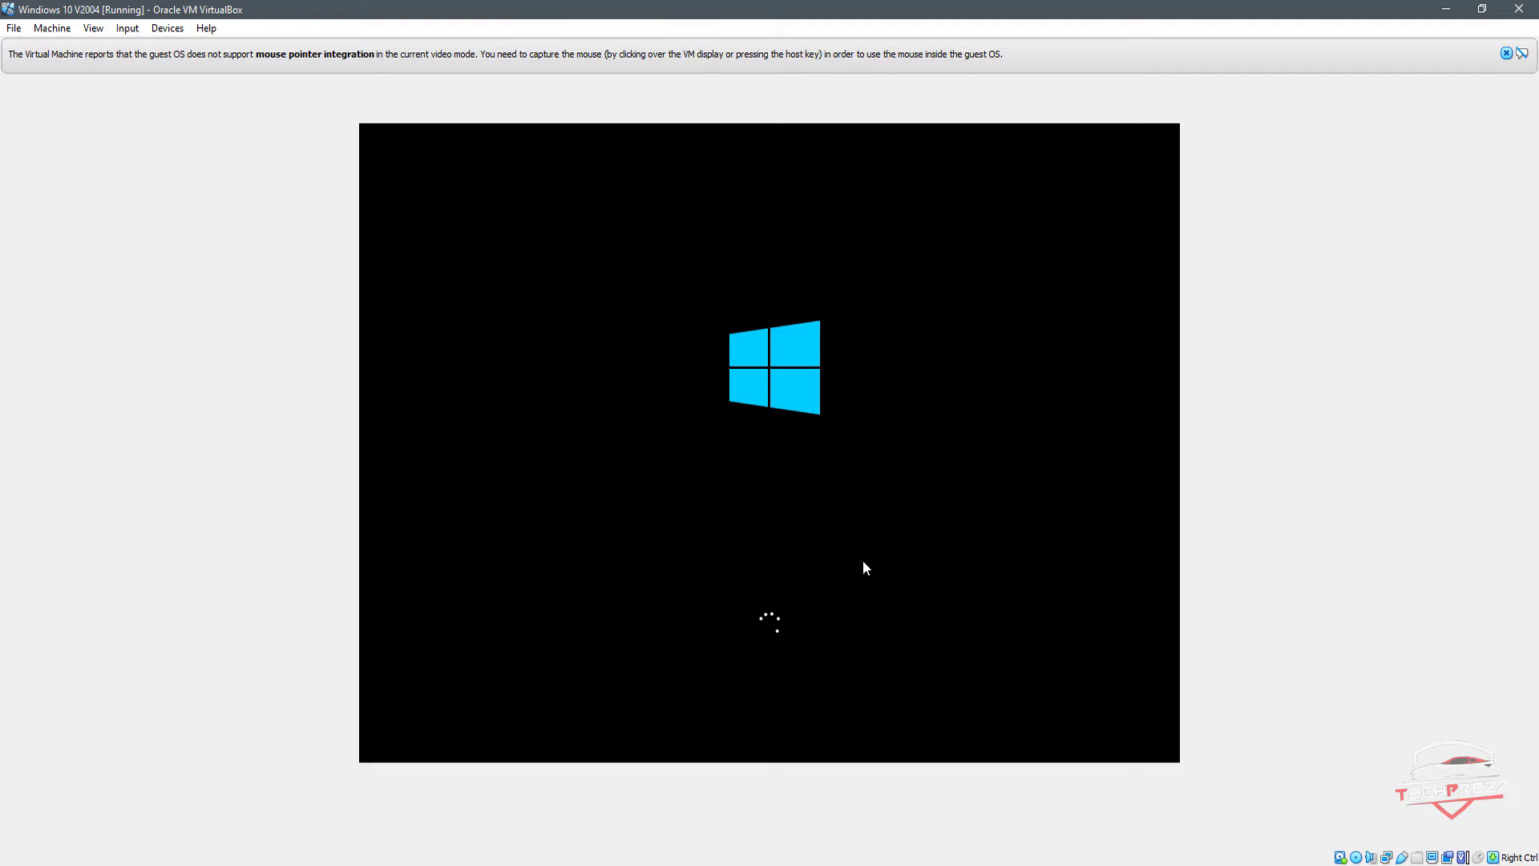
Step: Switch the virtual machine window to full-screen mode
click(93, 28)
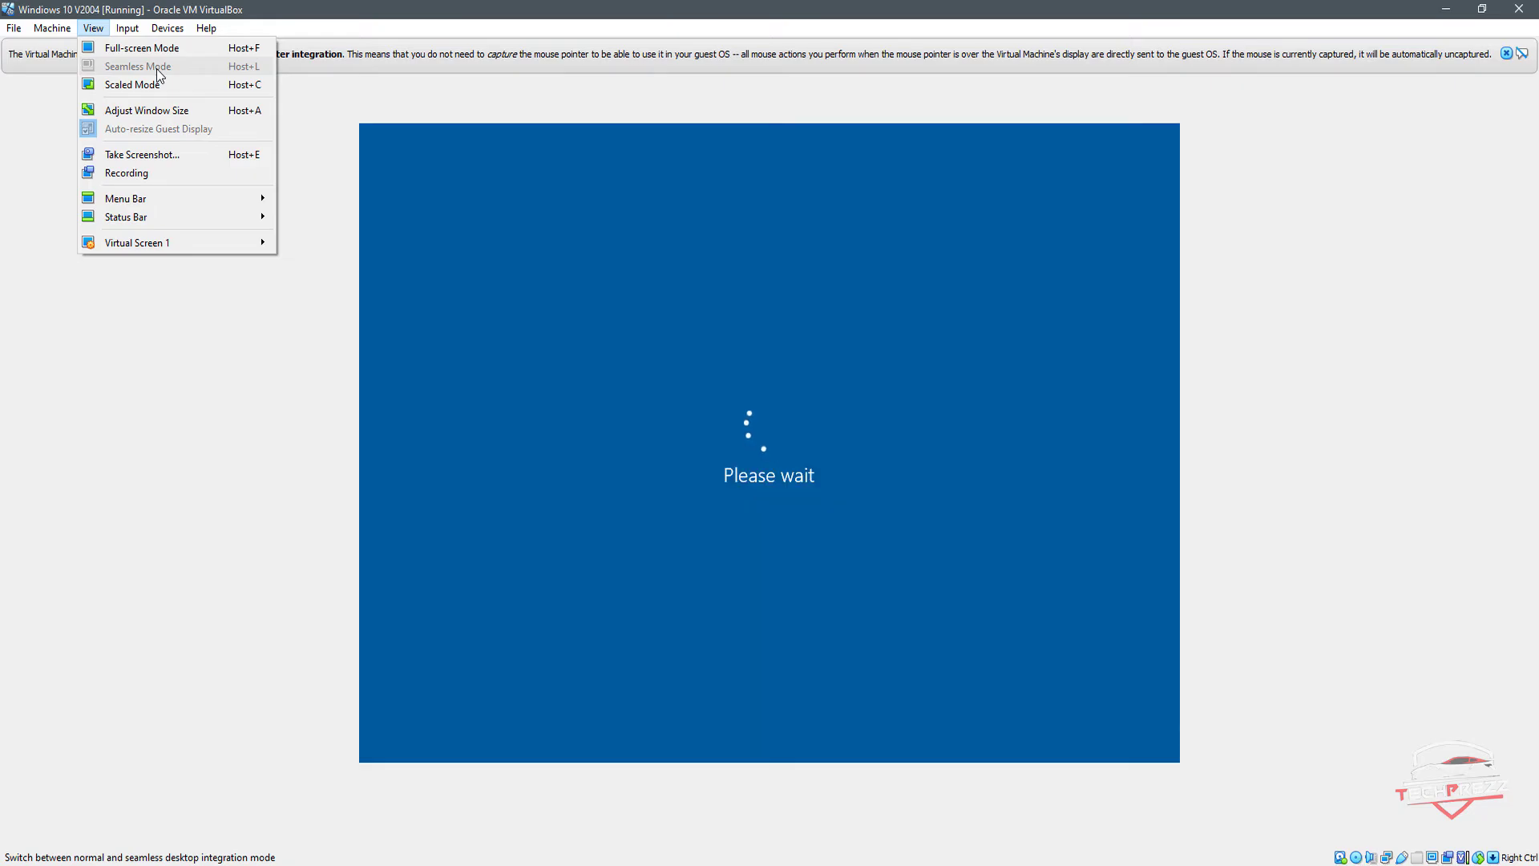
click(142, 48)
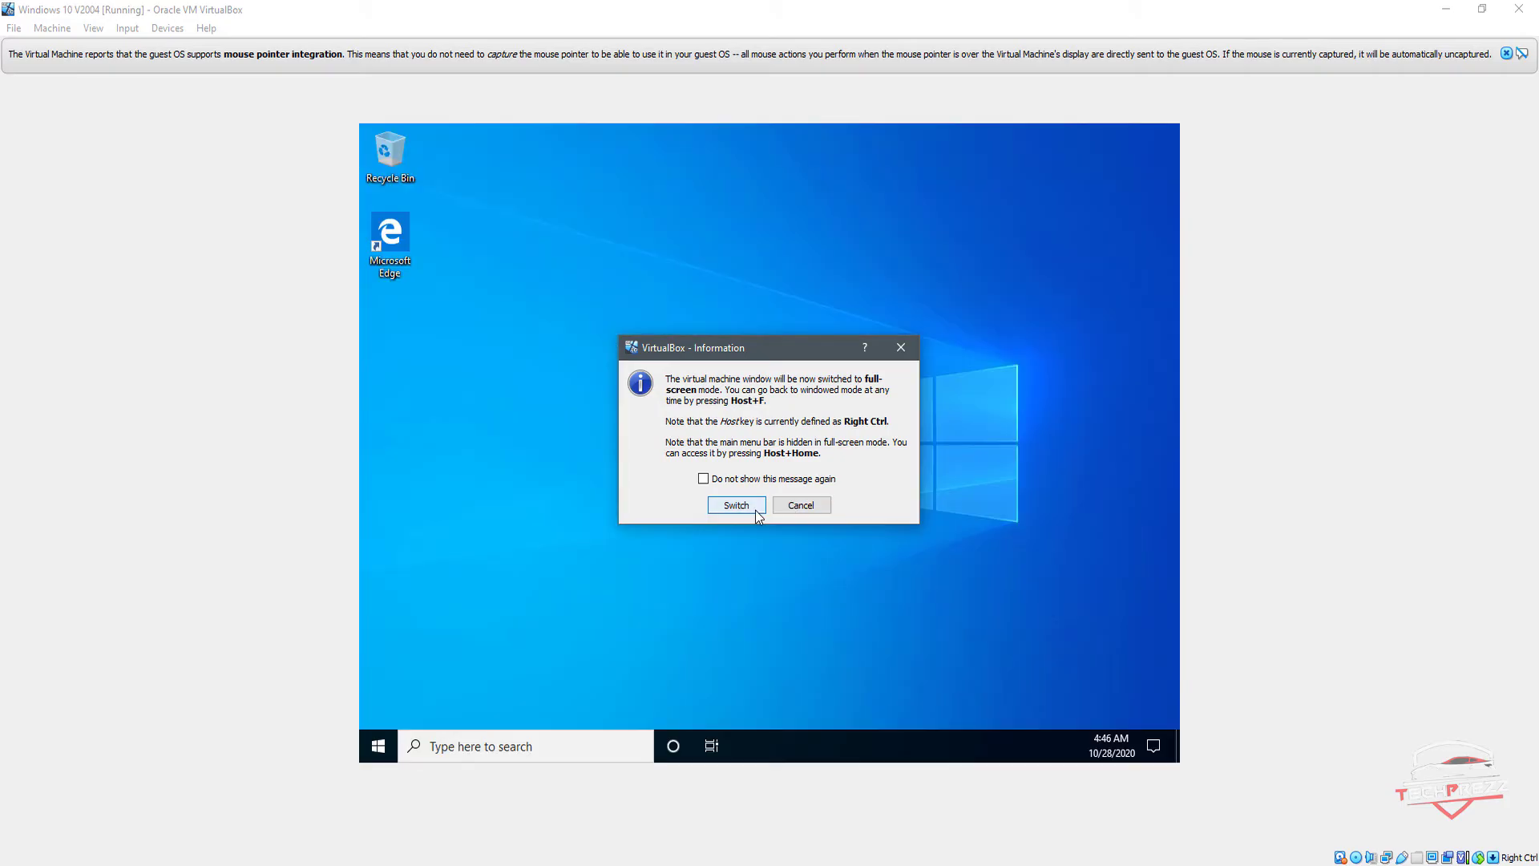
click(755, 510)
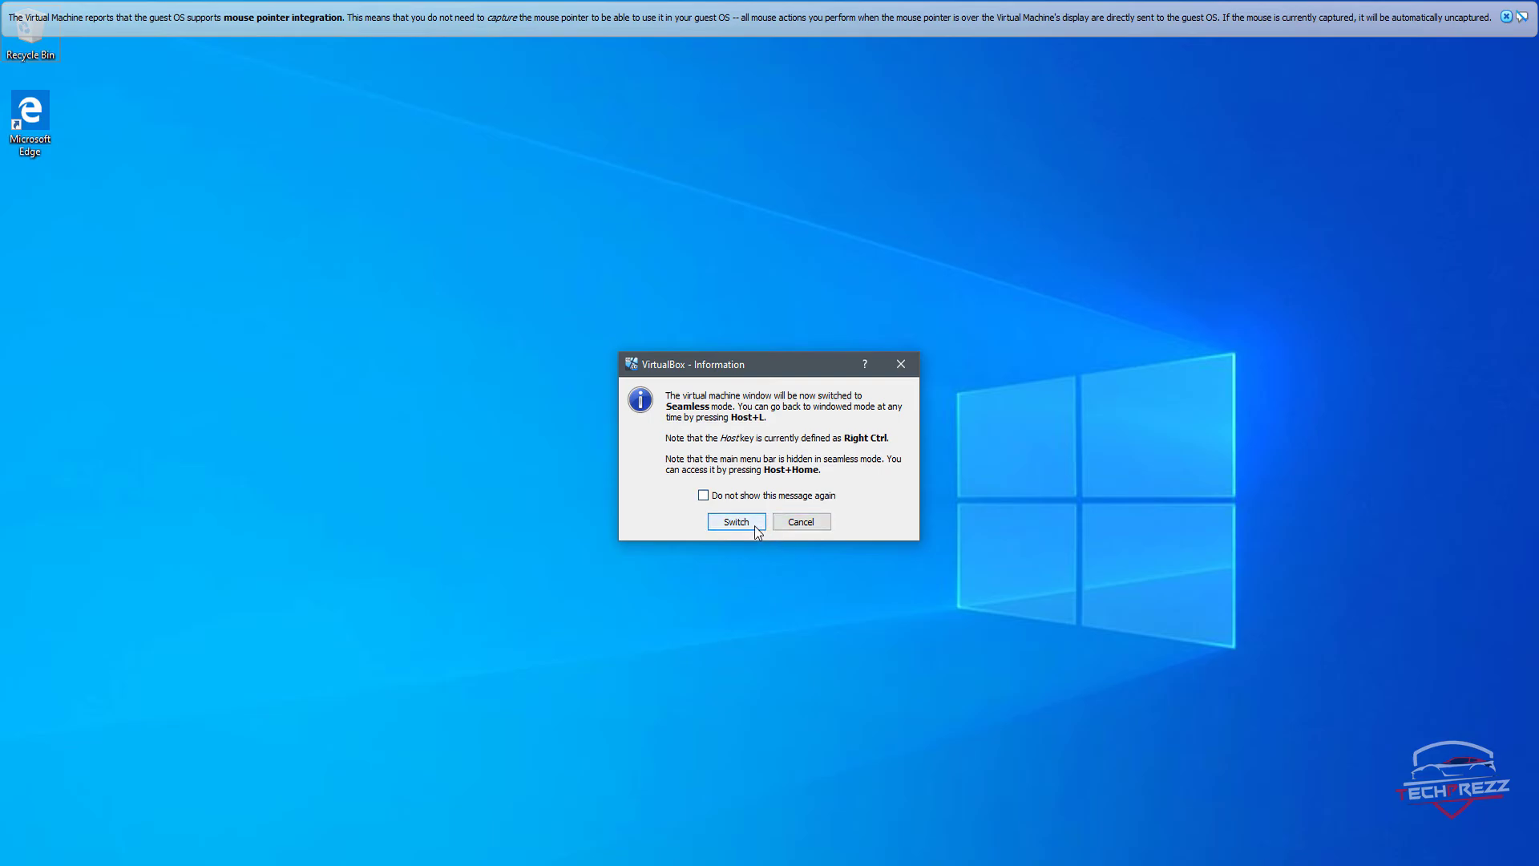
Step: Switch the virtual machine to seamless mode and back to full-screen mode
click(754, 527)
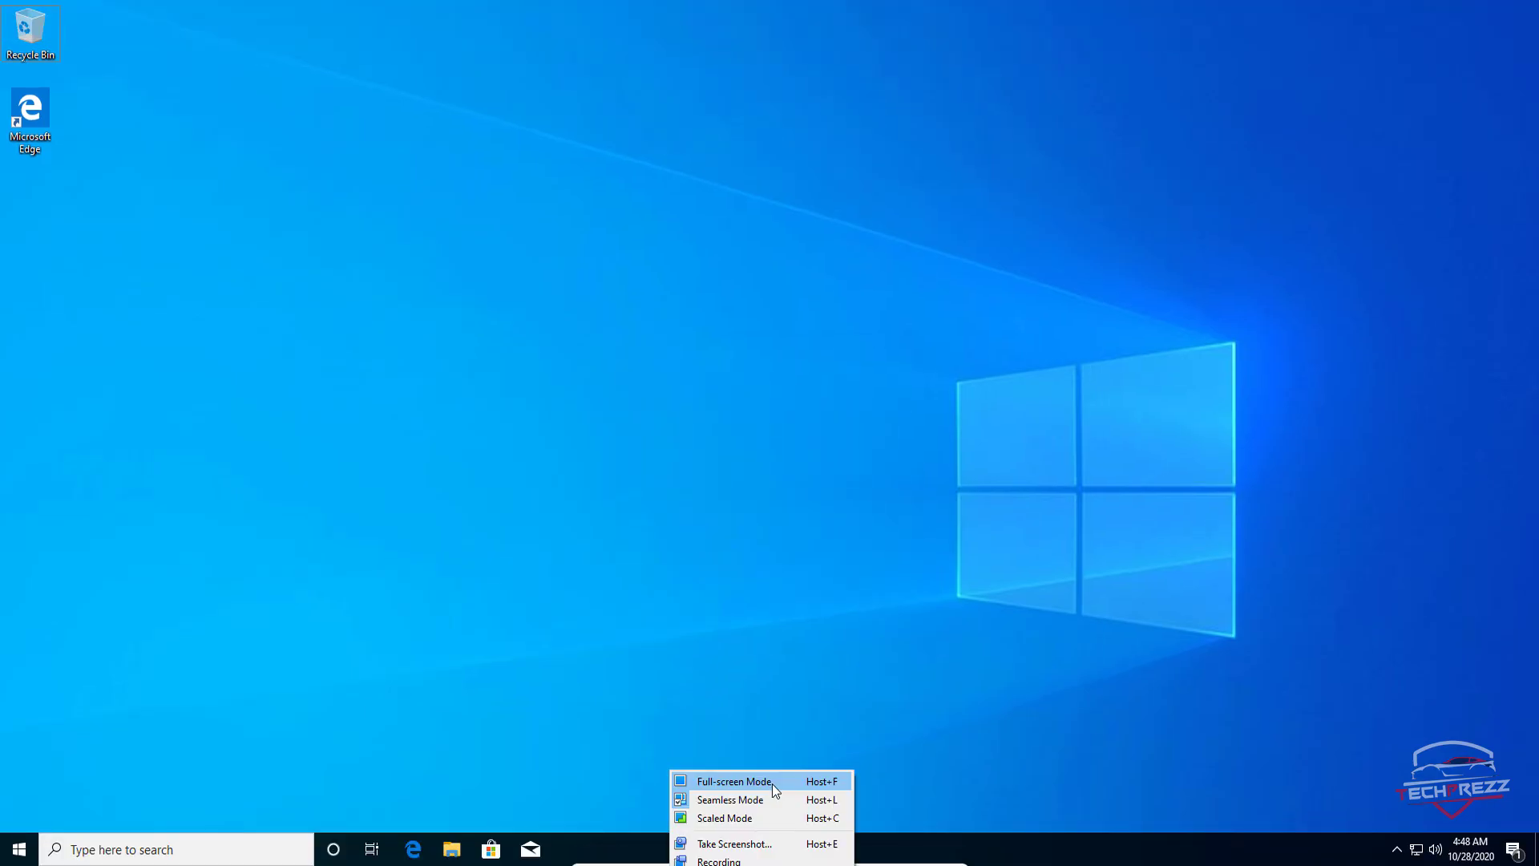
click(819, 576)
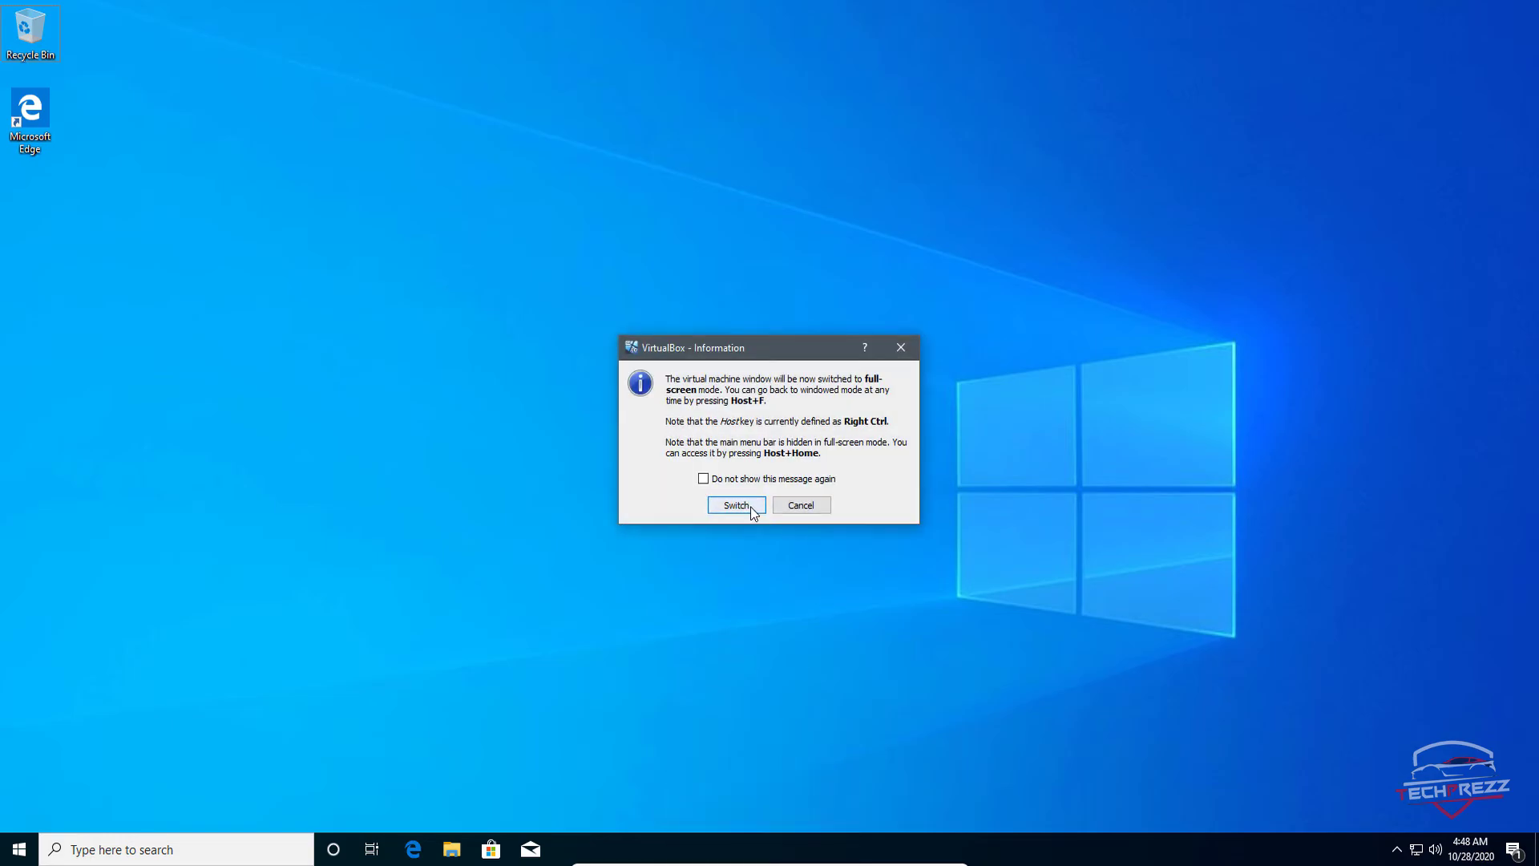
click(736, 505)
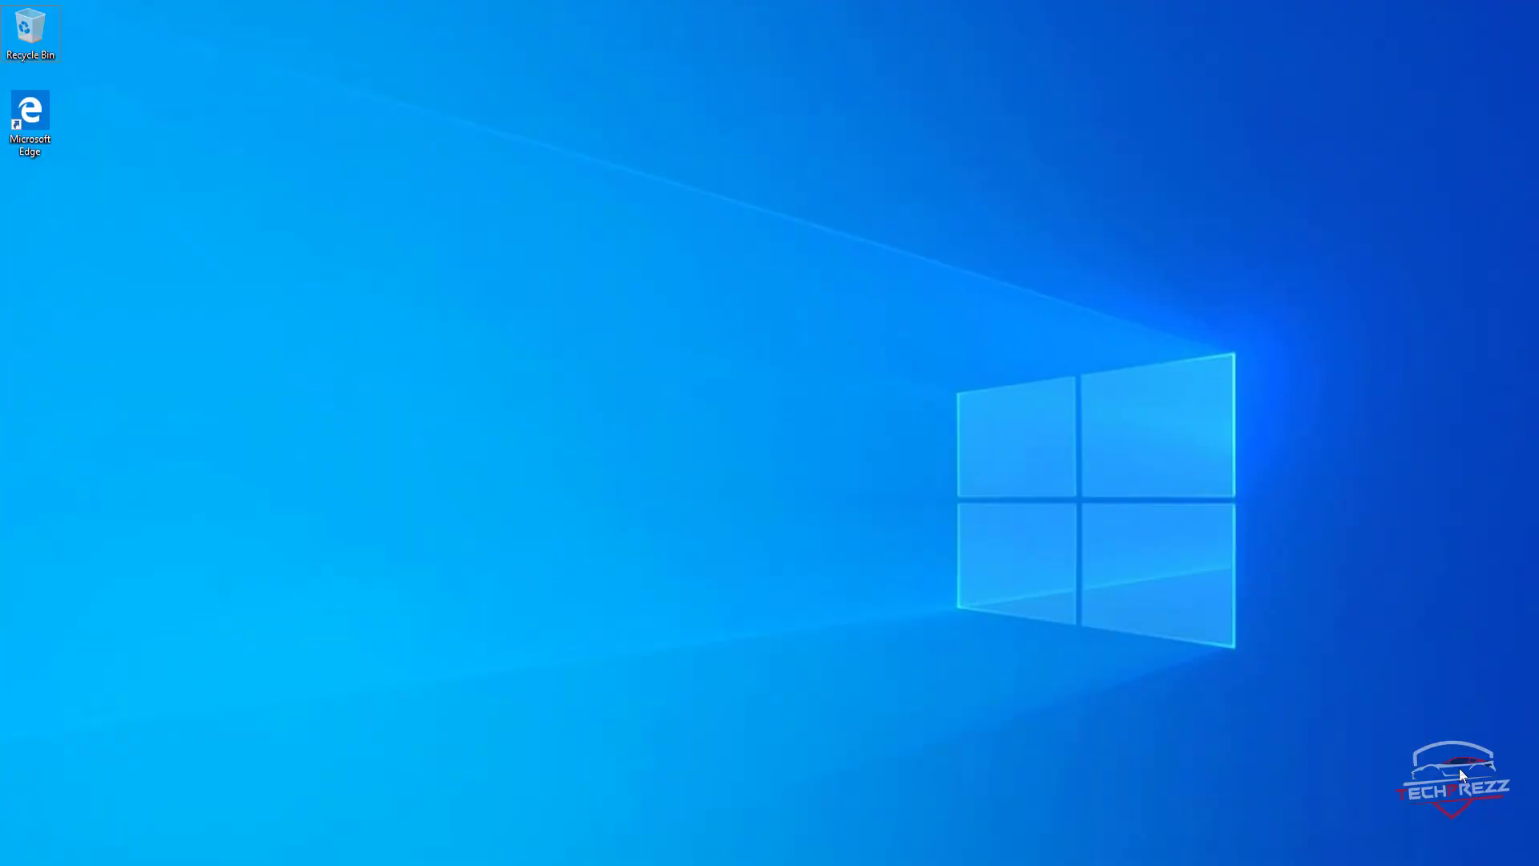